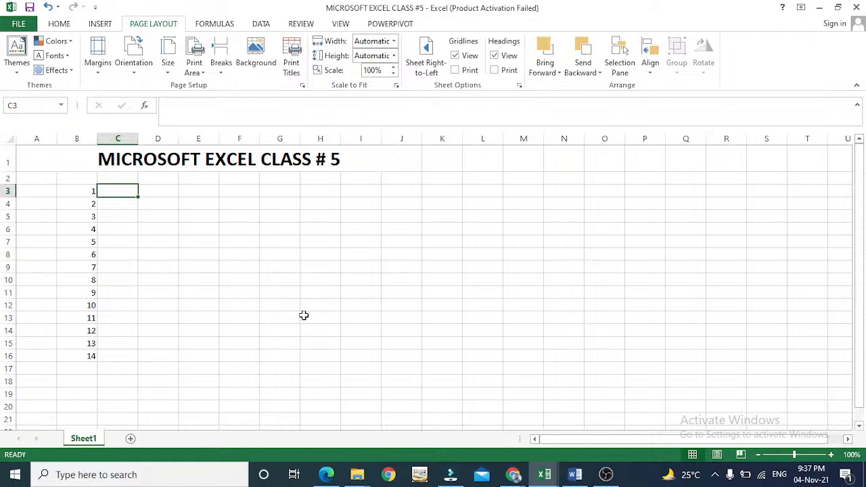
key(Down)
key(Down)
key(Down)
key(Down)
key(Down)
key(Down)
key(Down)
key(Down)
key(Down)
key(Down)
key(Down)
key(Down)
key(Down)
key(Down)
key(Down)
key(Down)
key(Down)
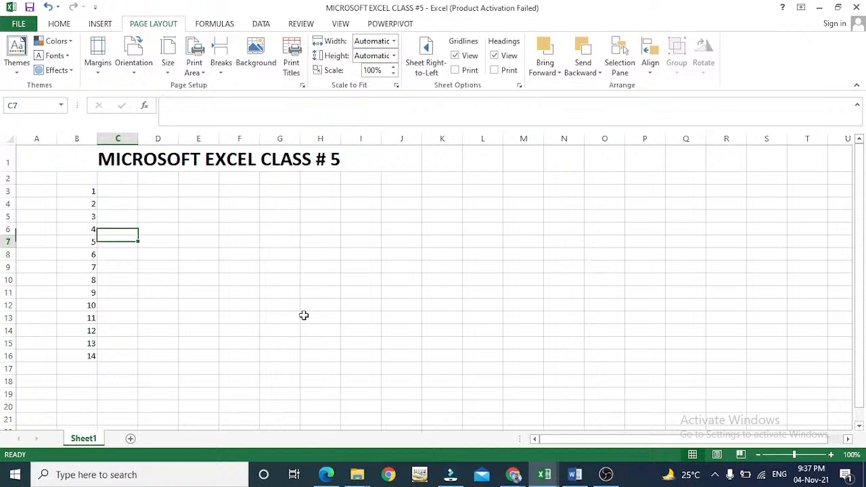
key(Up)
key(Up)
key(Up)
key(Up)
key(Up)
key(Up)
key(Up)
key(Up)
key(Up)
key(Up)
key(Up)
key(Up)
key(Up)
key(Up)
key(Up)
key(Up)
key(Up)
key(Up)
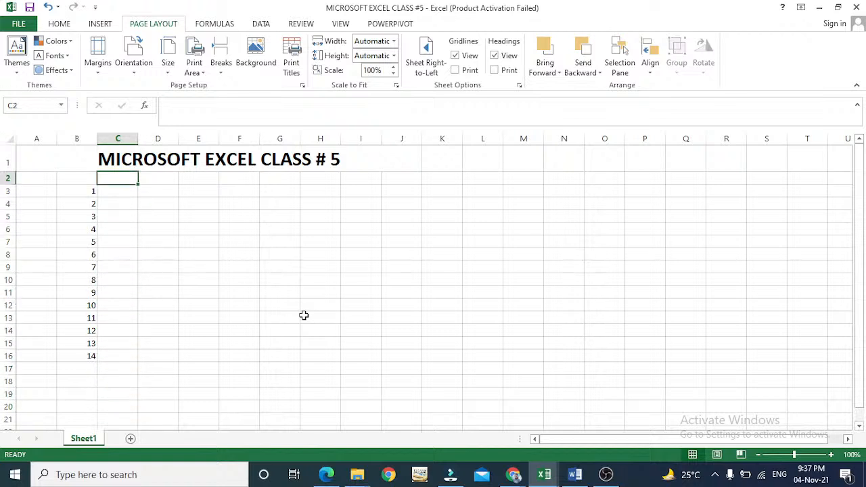
key(Down)
key(Down)
key(Down)
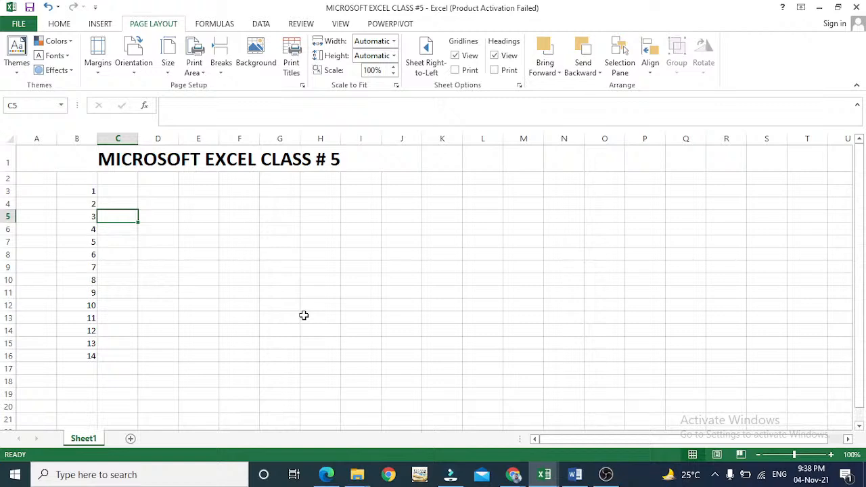
Switch to Chrome and view the YouTube playlist "Microsoft excel free Online Classes with certificate"
key(alt+Tab)
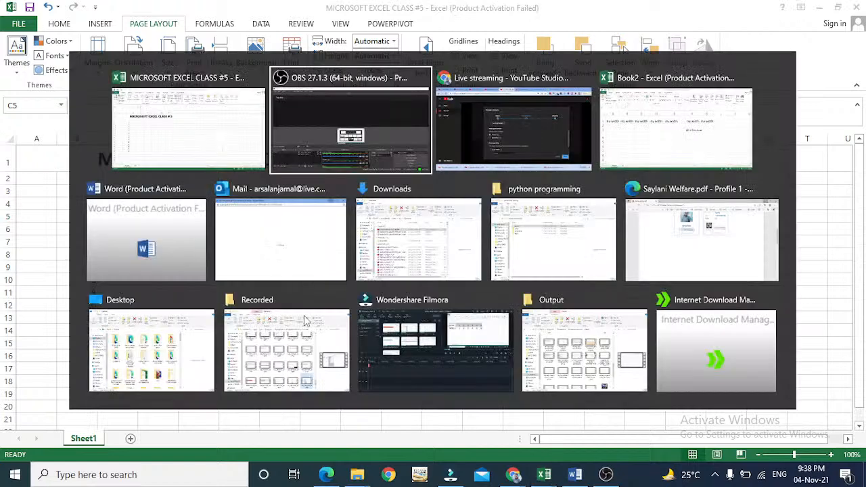
key(alt+Tab)
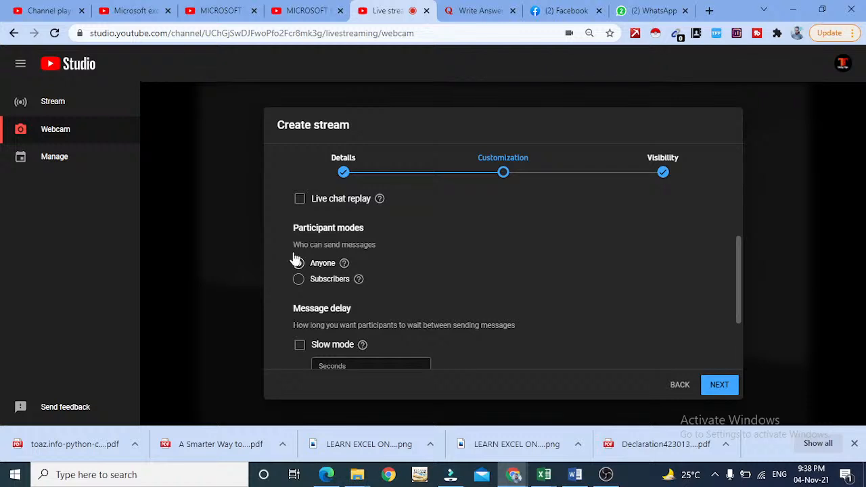
click(298, 10)
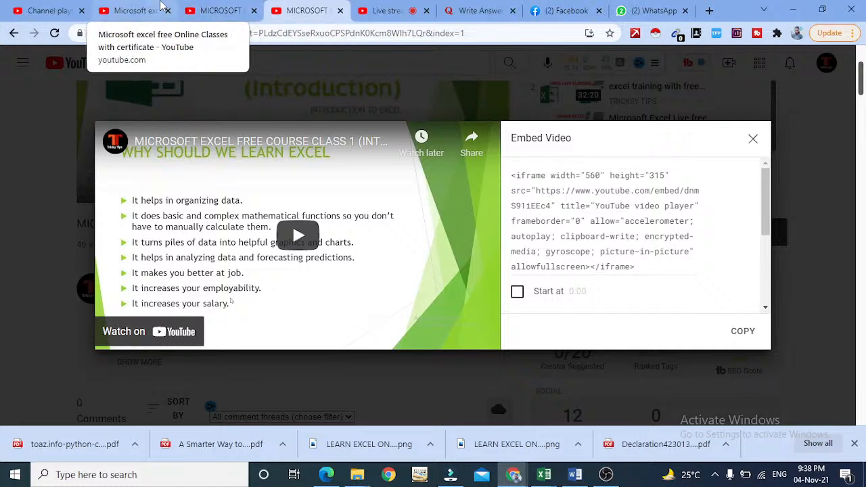
click(161, 7)
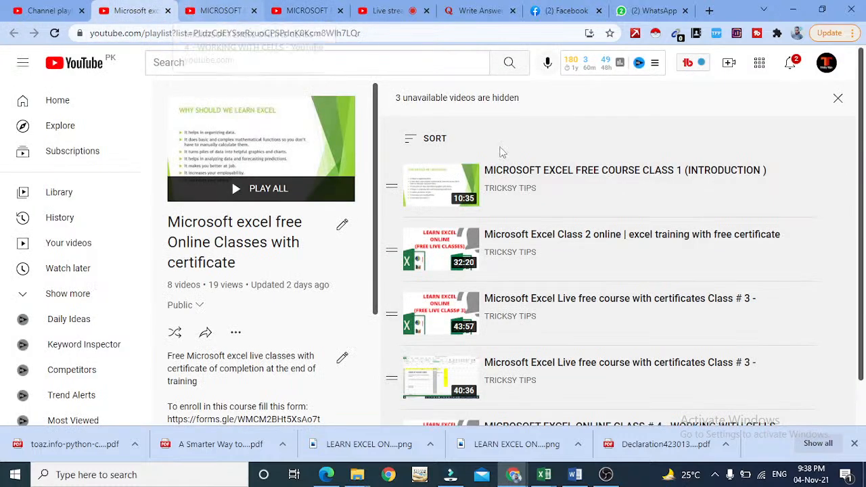
Open the signed-in TRICKSY TIPS account's own YouTube channel page
mouse_move(864, 156)
mouse_down()
mouse_move(864, 211)
mouse_move(864, 154)
mouse_up()
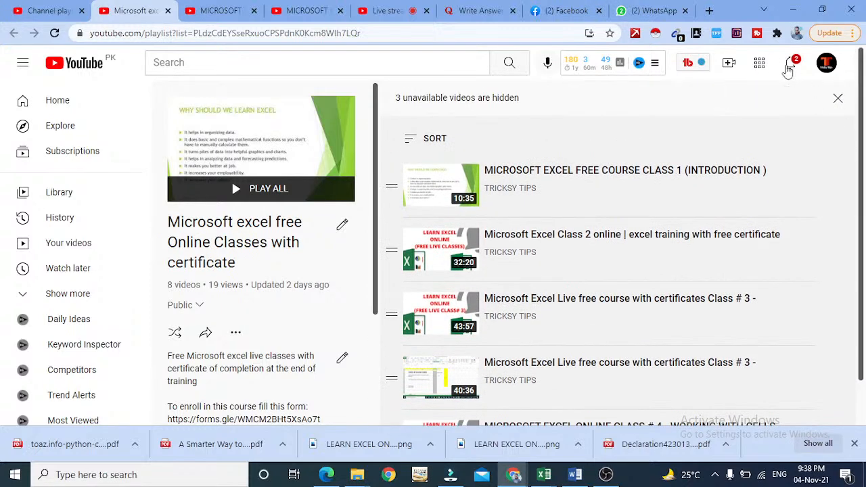
click(790, 65)
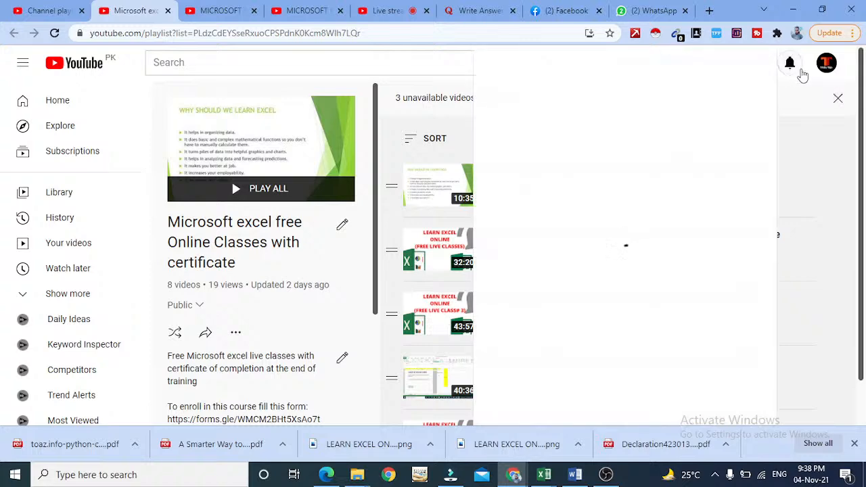
click(827, 66)
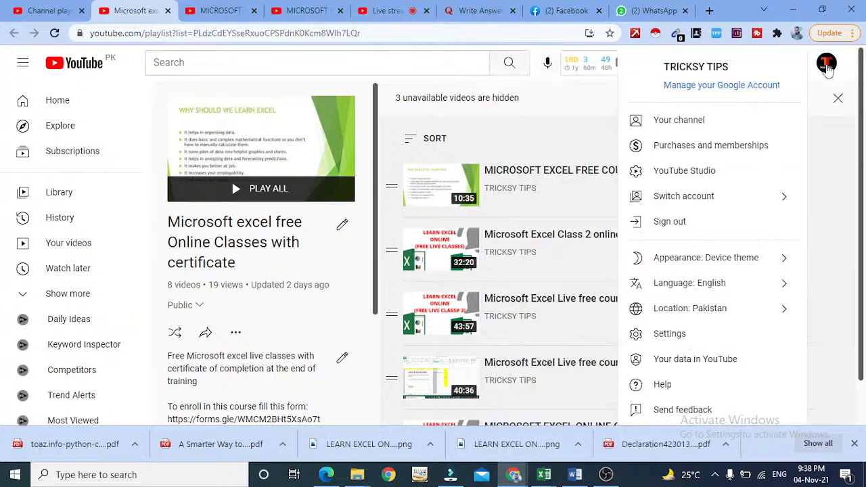
click(296, 14)
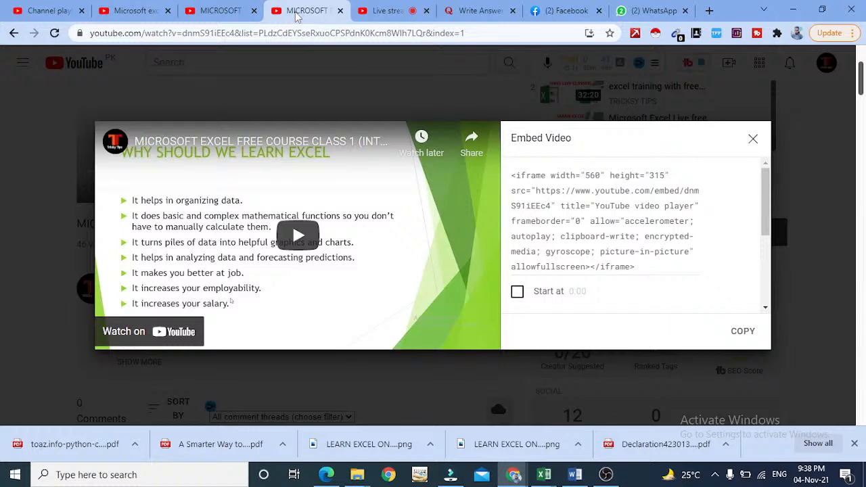
click(370, 7)
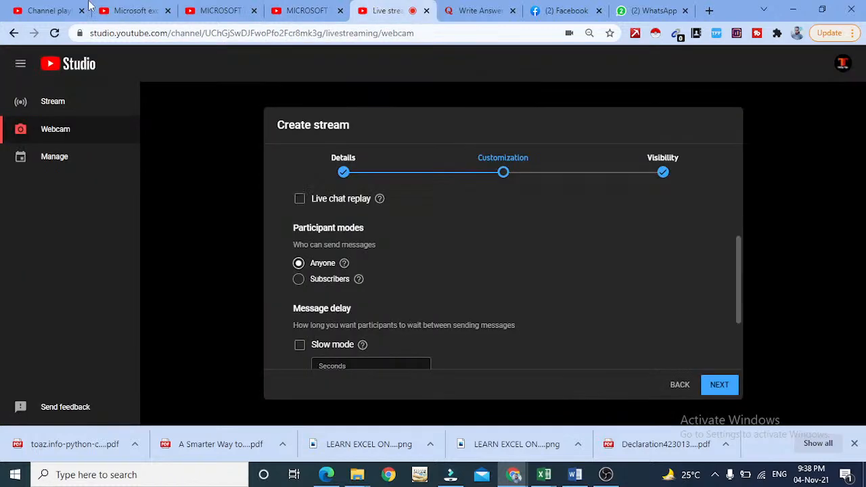
click(64, 8)
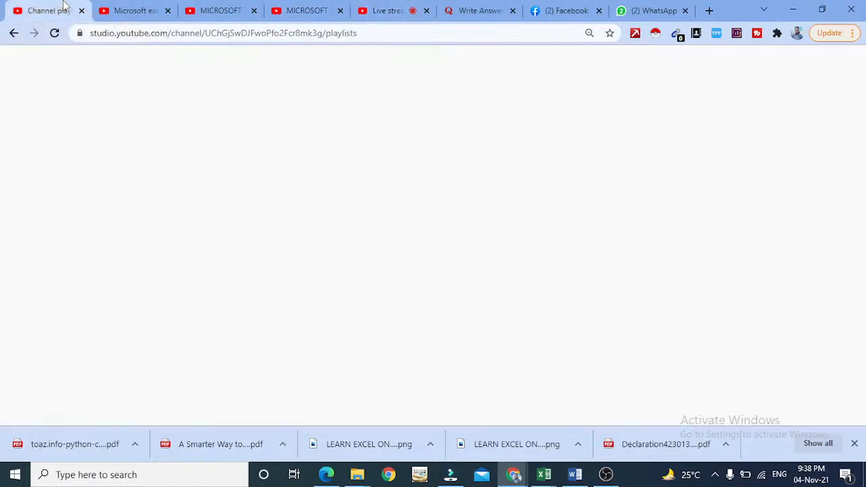
click(130, 7)
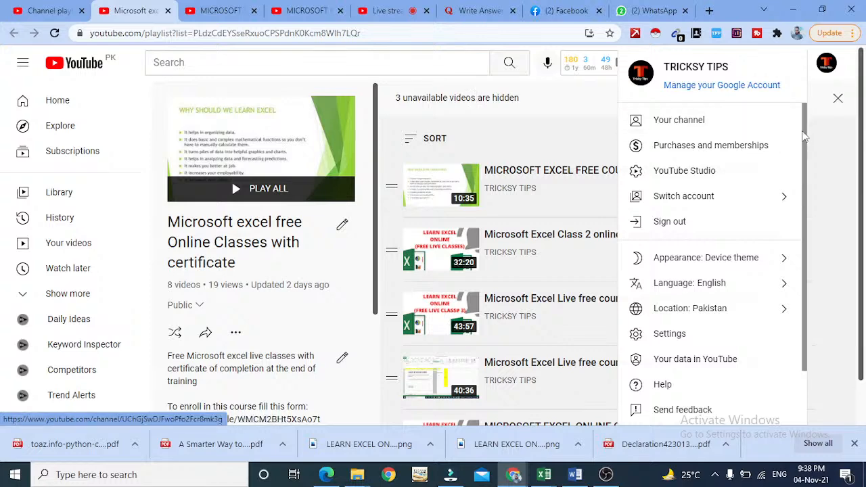
click(763, 128)
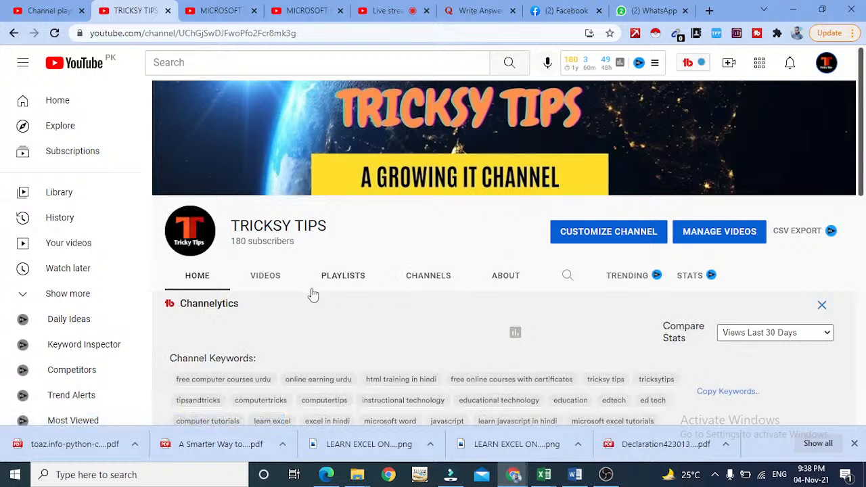
Find the live stream "MICROSOFT EXCEL CALSS # 5" among the channel's uploaded videos and open it
click(268, 287)
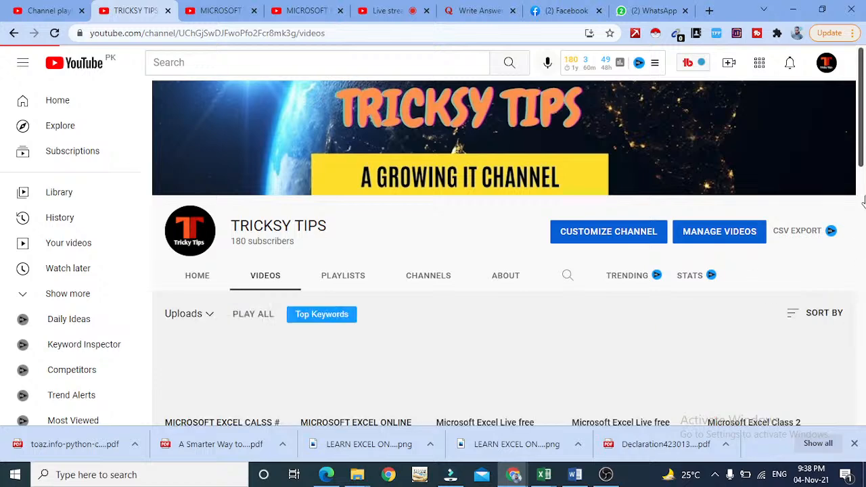
scroll(864, 182, down, 2)
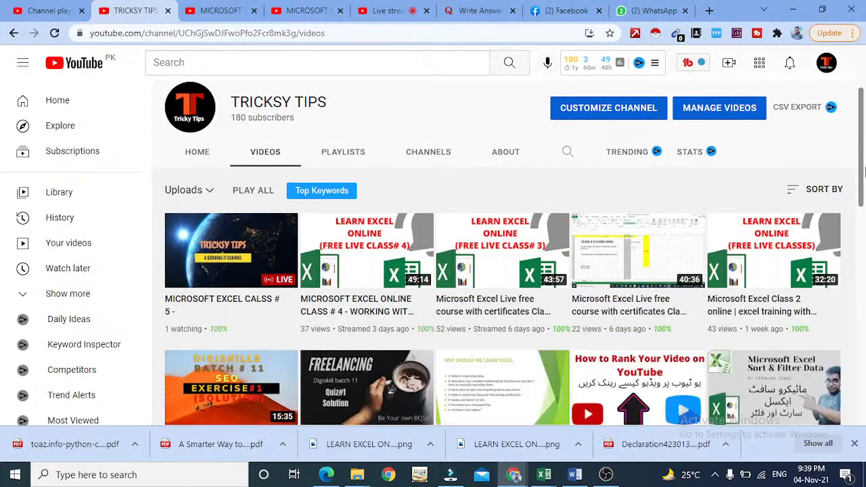
scroll(864, 172, down, 1)
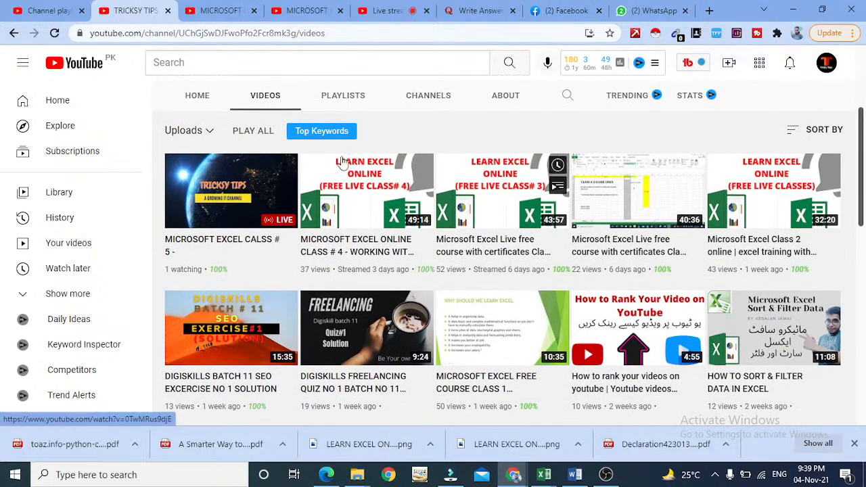
click(242, 189)
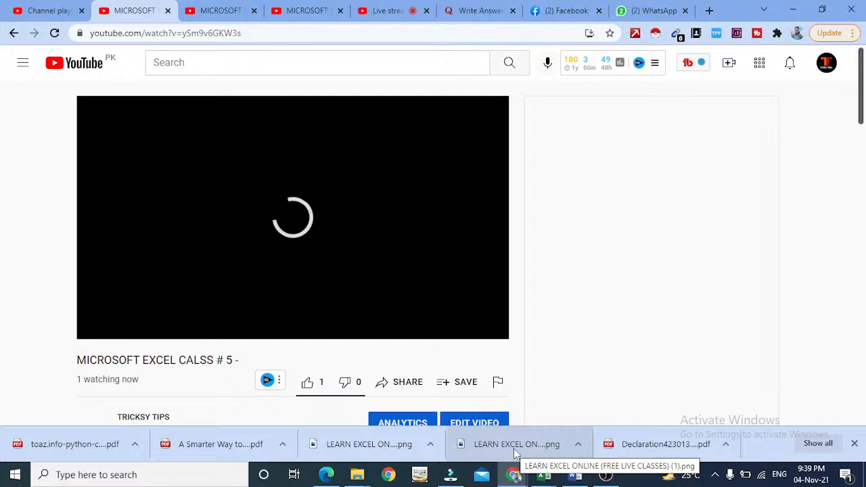
click(549, 478)
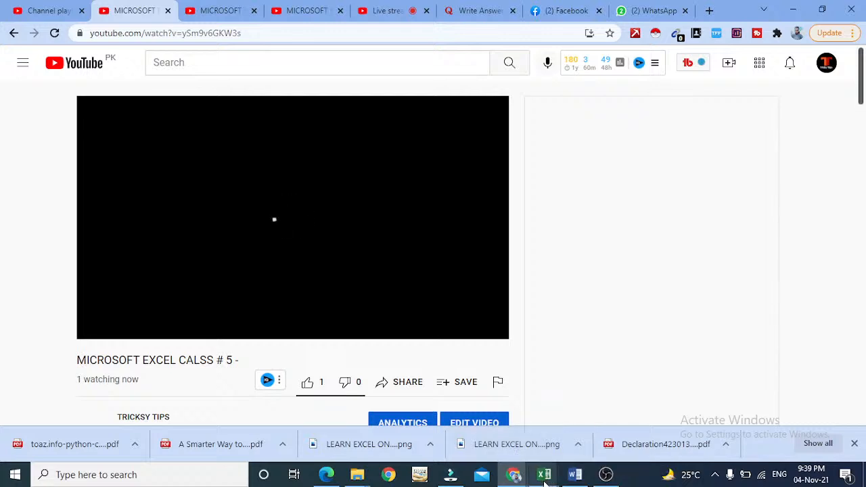
mouse_move(578, 420)
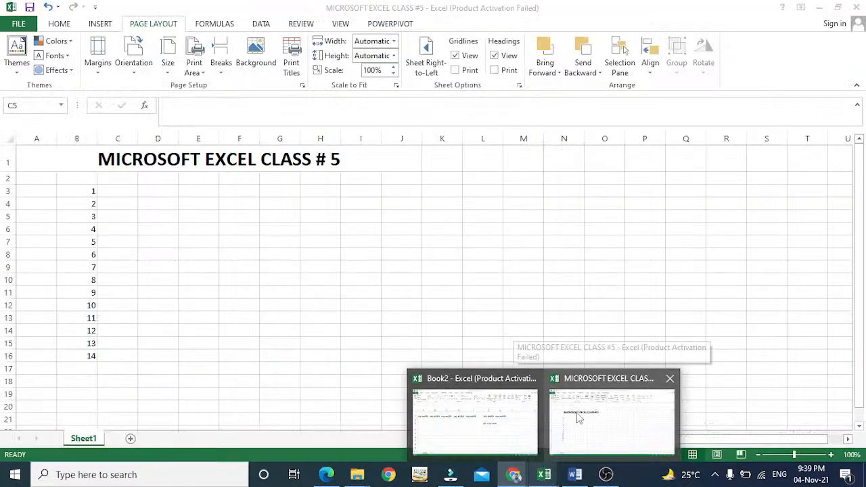
click(578, 419)
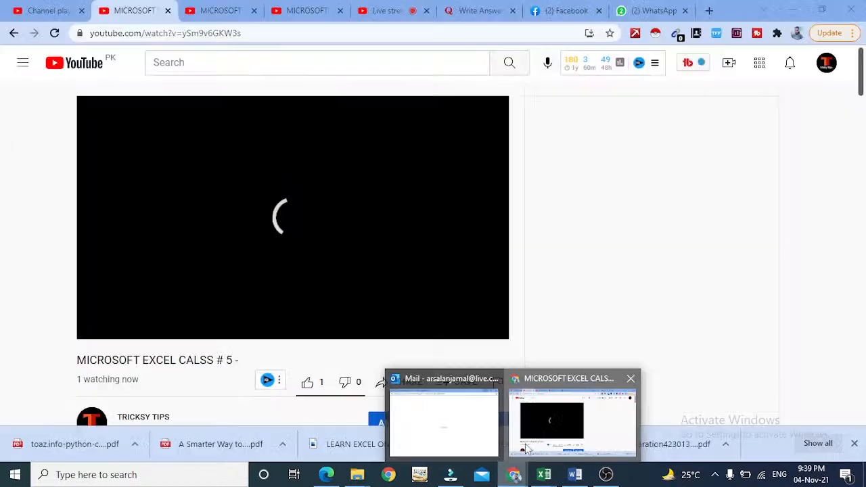
click(579, 412)
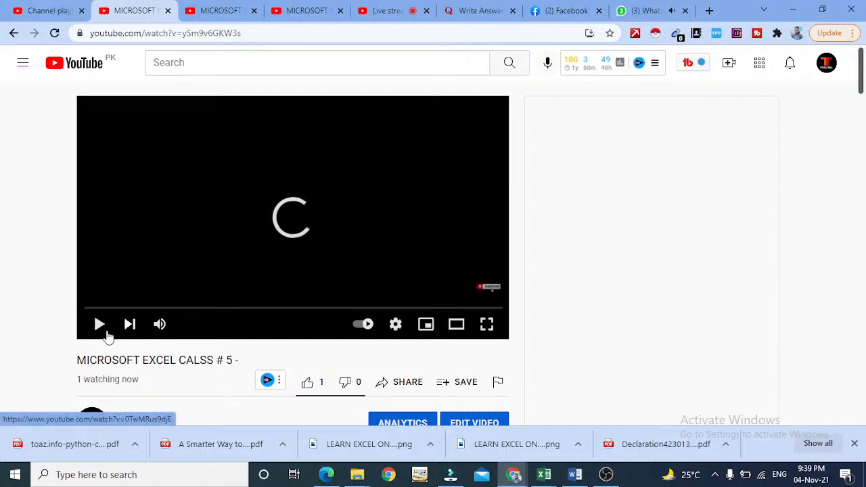
Close the live stream's tab, minimize the browser and return to the MICROSOFT EXCEL CLASS #5 workbook in Excel
click(169, 11)
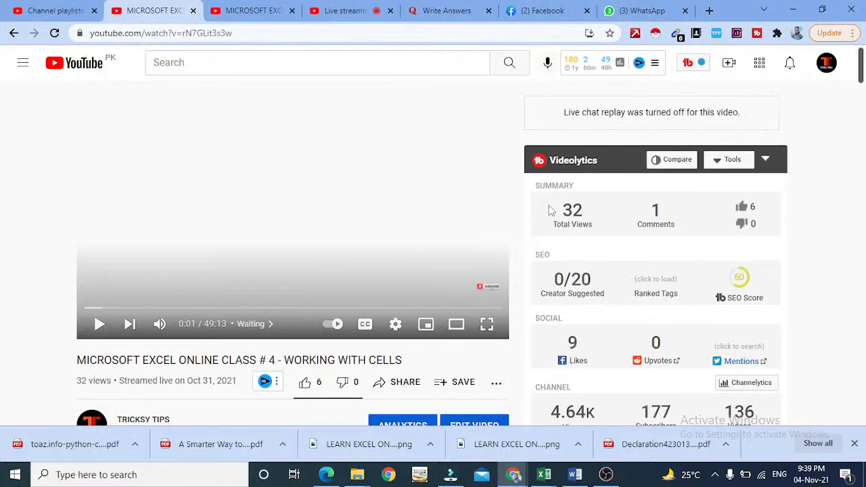
click(785, 11)
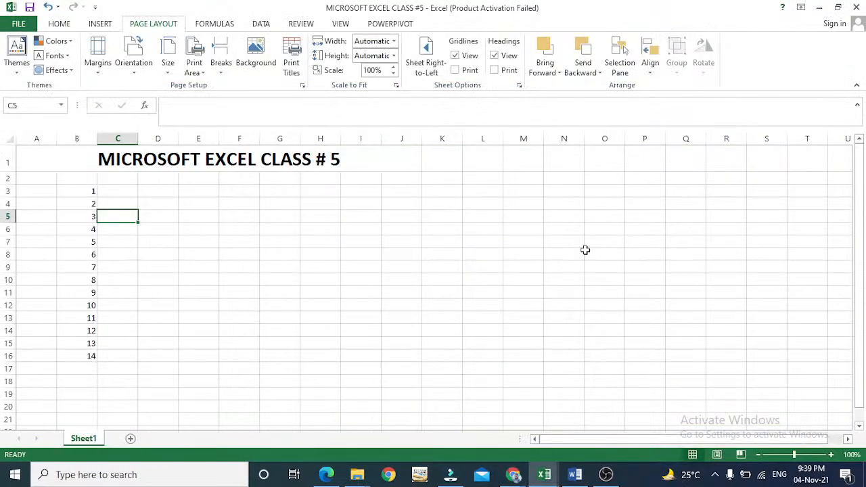
key(alt+Tab)
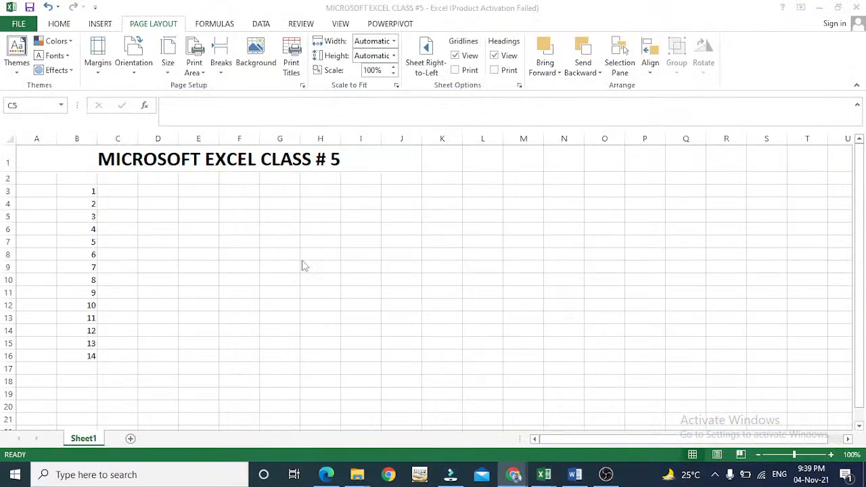
key(alt+Tab)
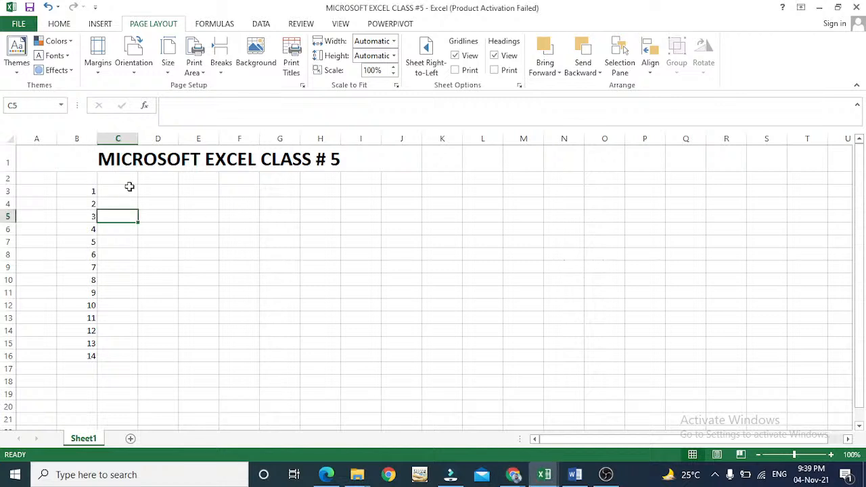
Enter the heading "PRINT OPTIONS" in cell C2, directly below the class title
key(Up)
key(Up)
key(Up)
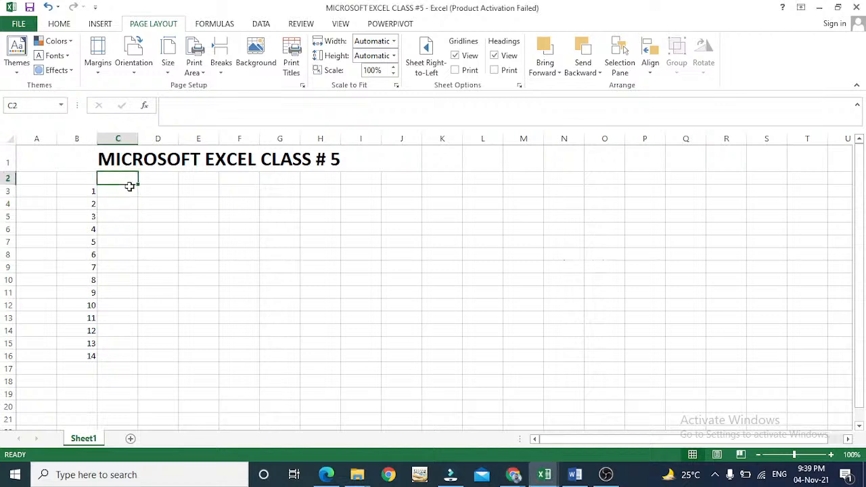
text(PRINT OP)
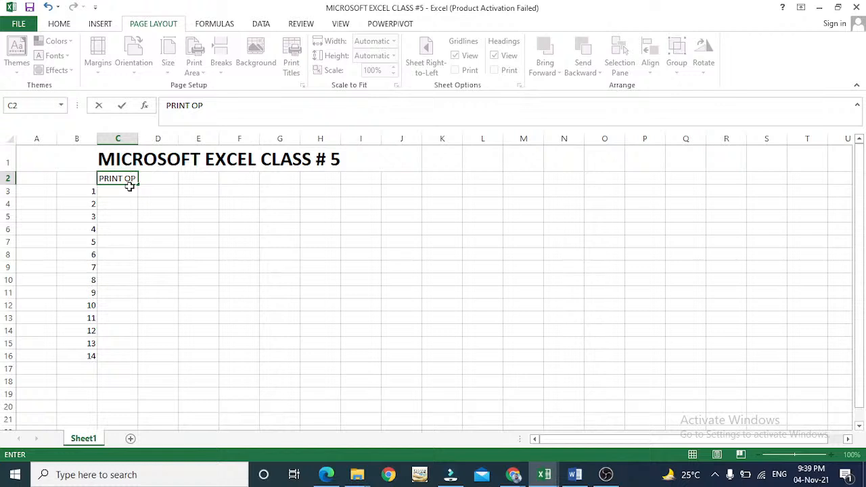
text(TIONS)
key(Return)
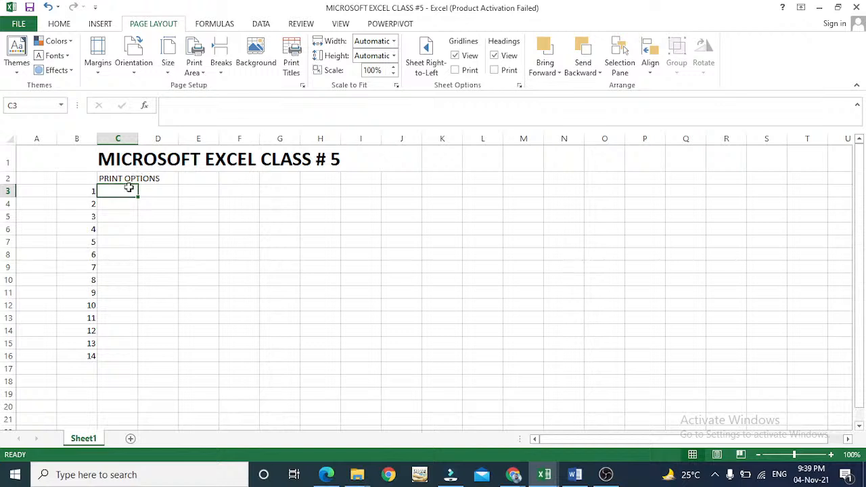
Make the PRINT OPTIONS heading in C2 bold and autofit column C to its text
click(129, 178)
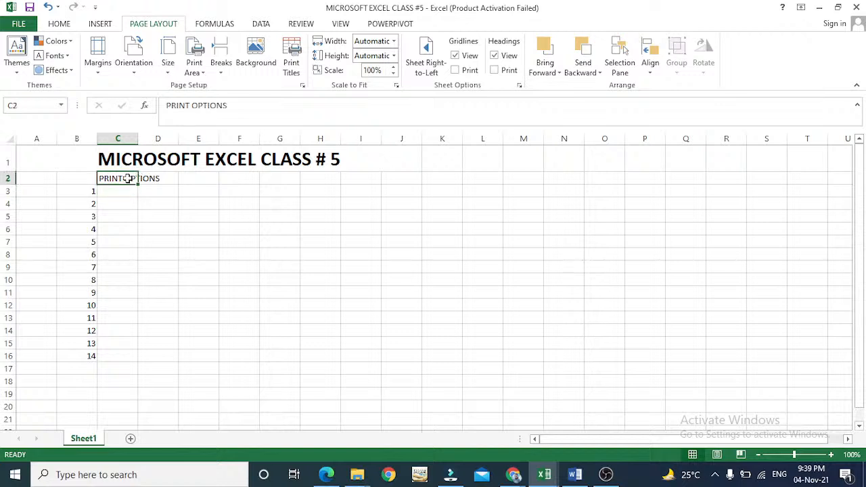
key(ctrl+b)
double_click(138, 133)
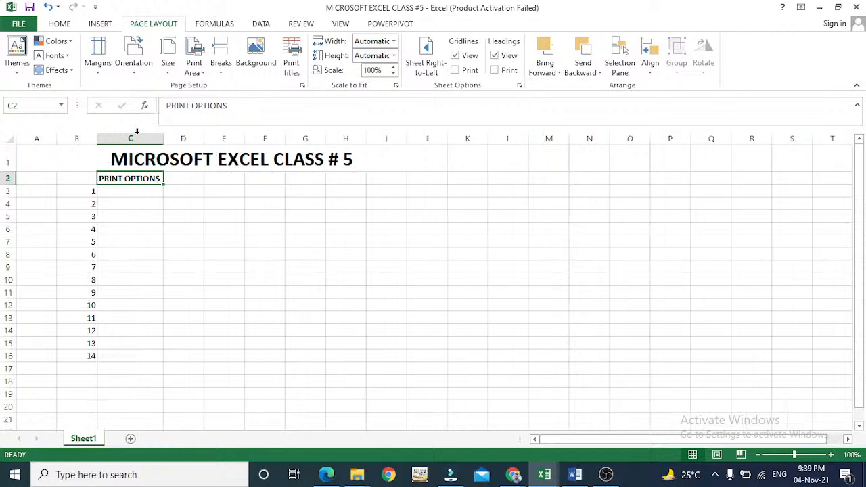
key(ctrl+Home)
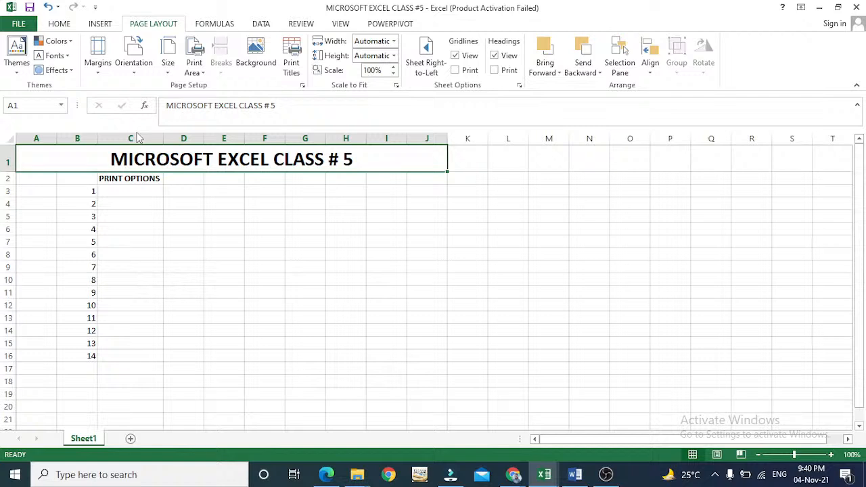
key(Down)
key(Down)
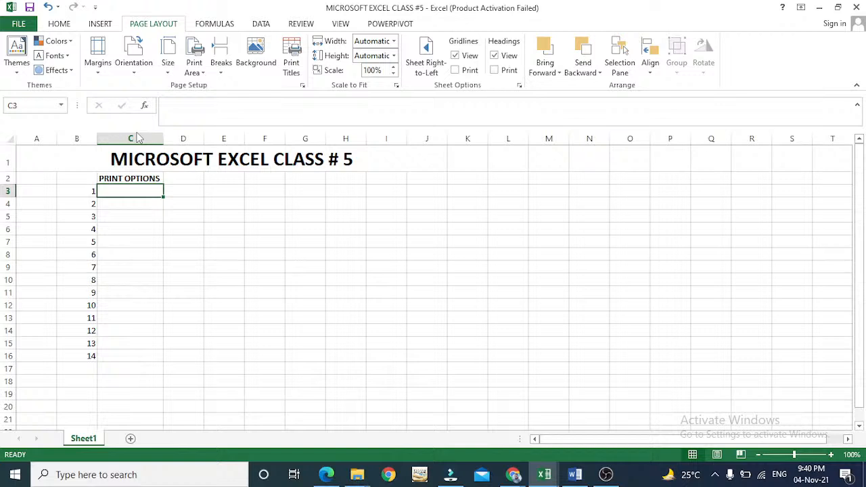
key(Up)
key(Right)
key(Down)
key(Down)
key(Left)
key(Left)
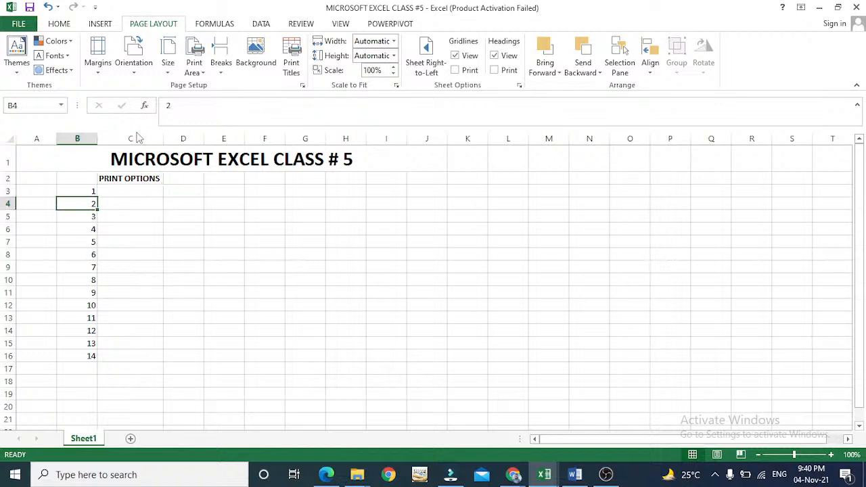
Enter "PAGE LAYOUT" in cell C3 as topic 1 under the PRINT OPTIONS heading
key(Up)
key(Down)
key(Up)
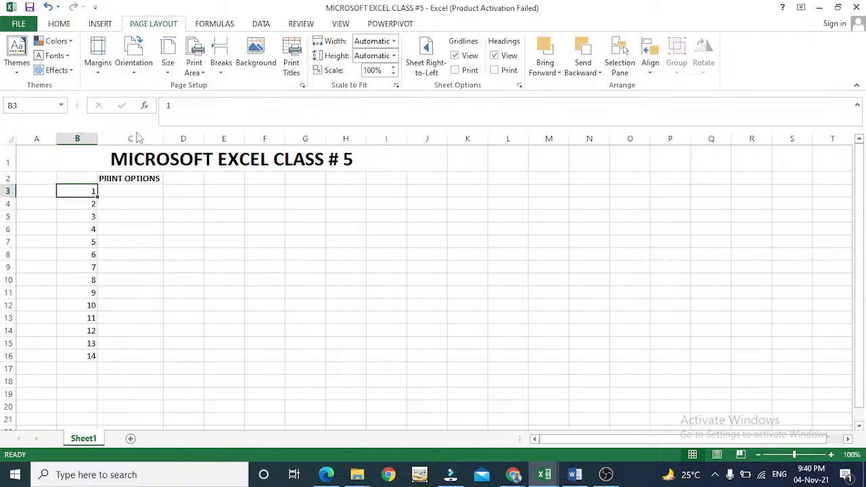
key(Right)
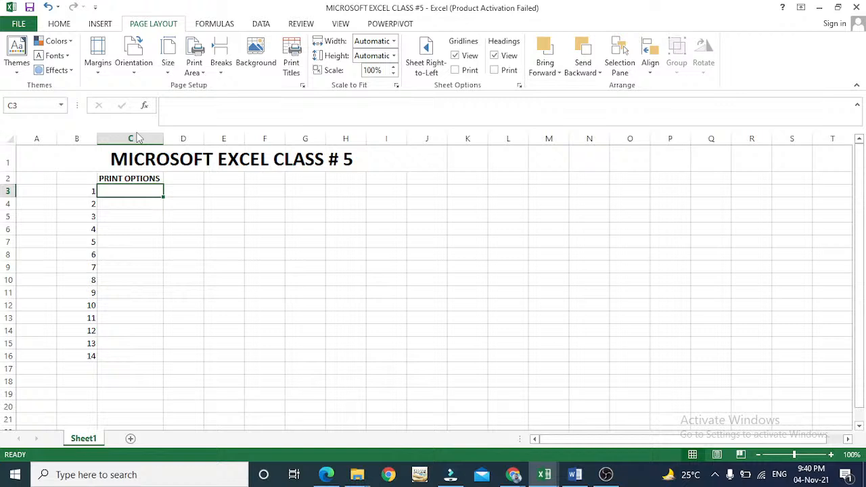
text(PA)
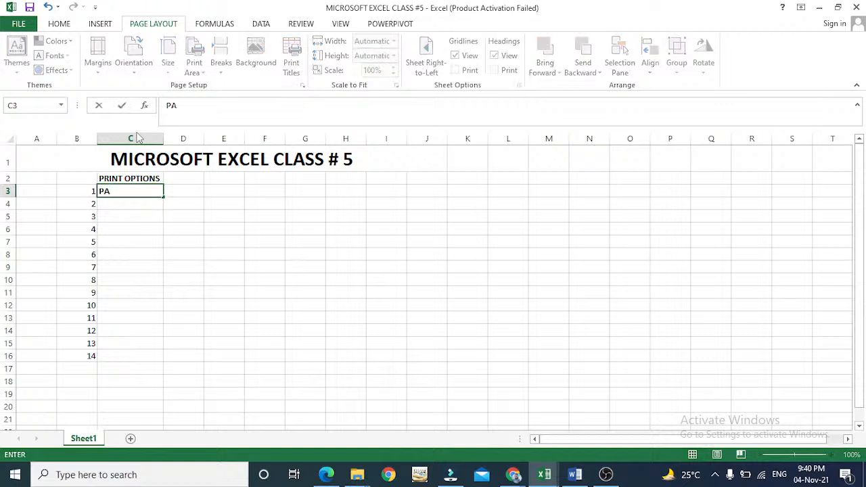
text(GE LAYOUT)
key(Return)
key(Up)
key(Right)
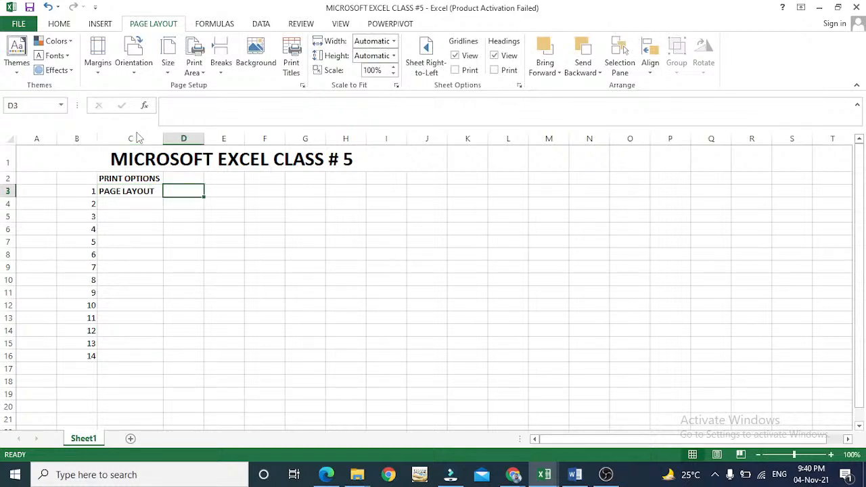
text(=IT IS)
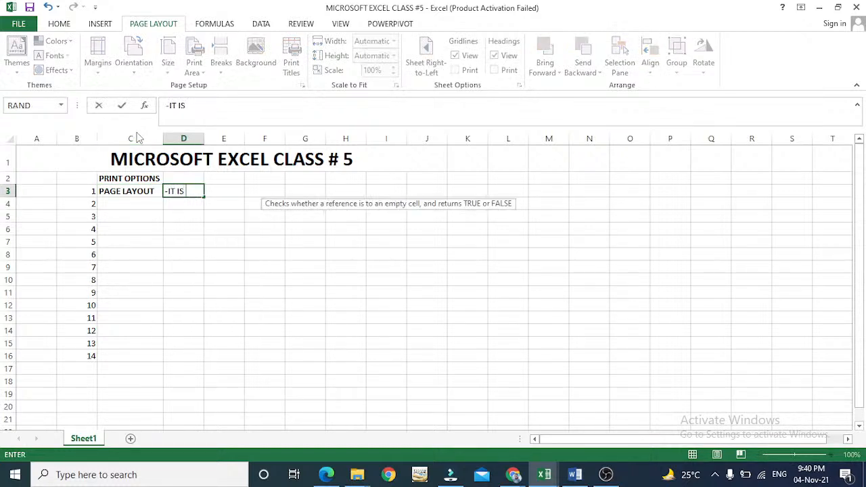
text( A TABLE)
key(Return)
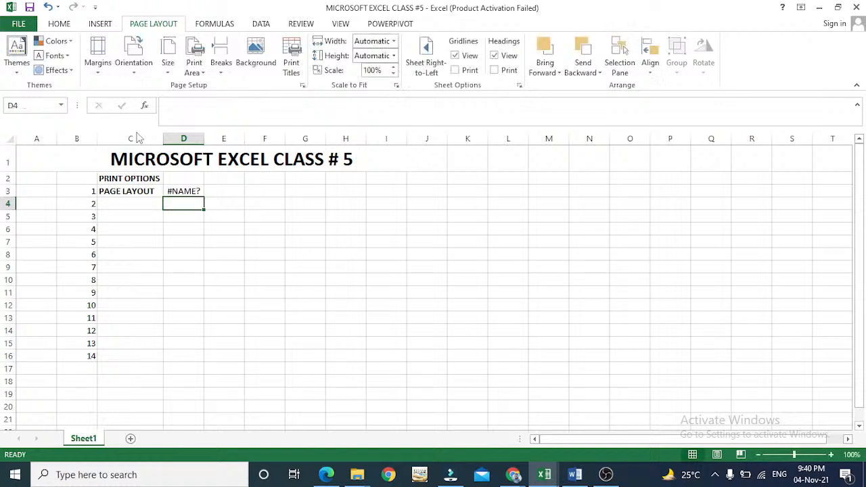
key(Up)
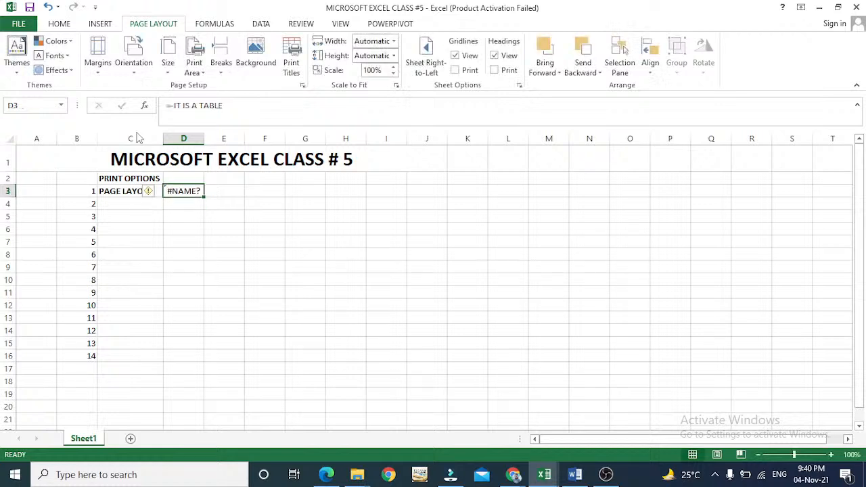
key(Delete)
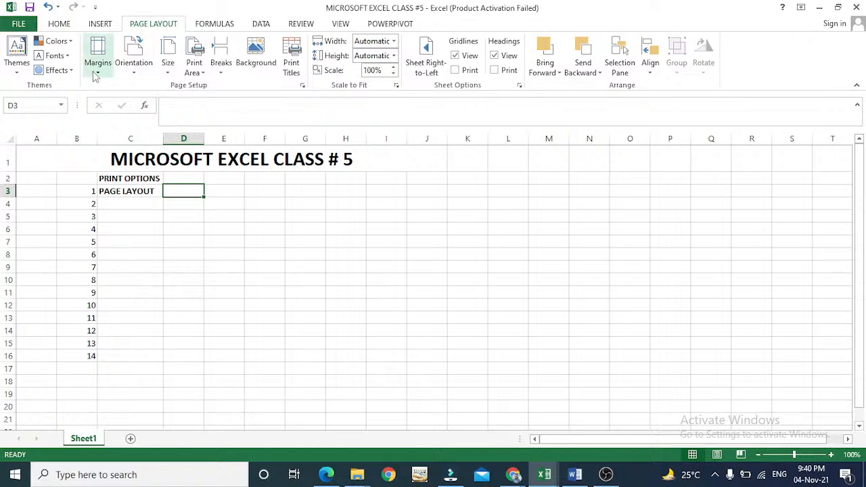
Enter "MARGIN" in cell C4 as topic 2, directly below PAGE LAYOUT
click(135, 203)
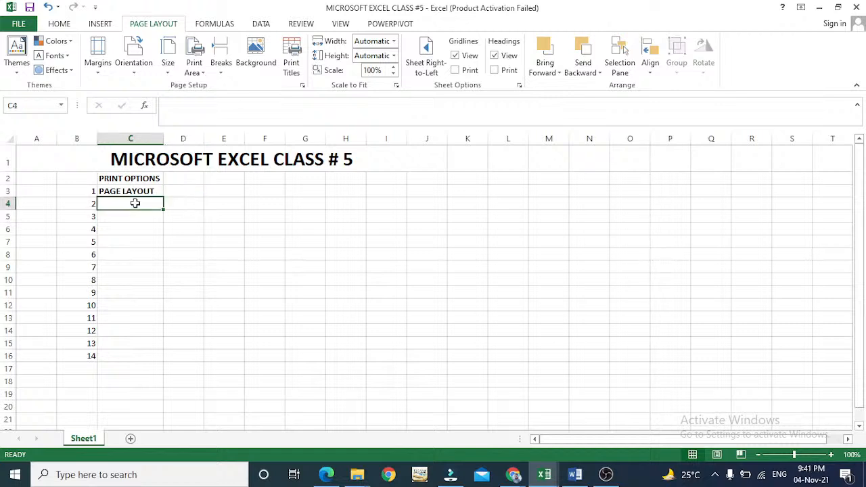
text(MA)
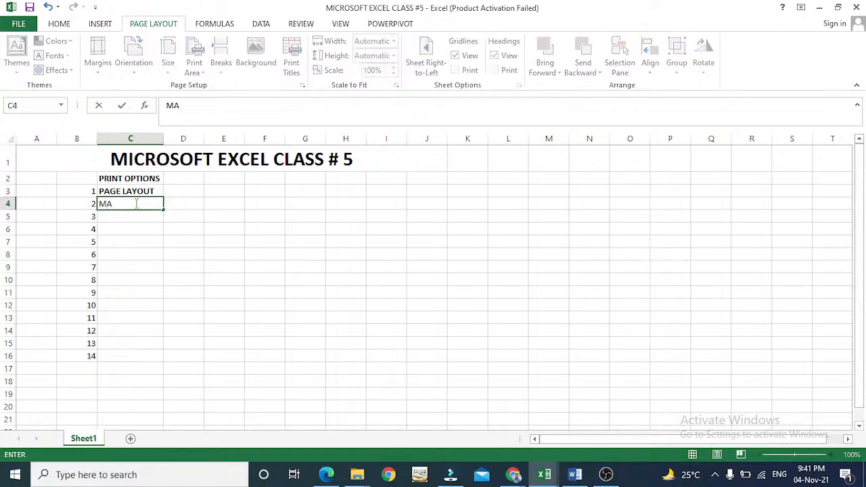
text(RGIN)
key(Return)
key(Up)
key(Up)
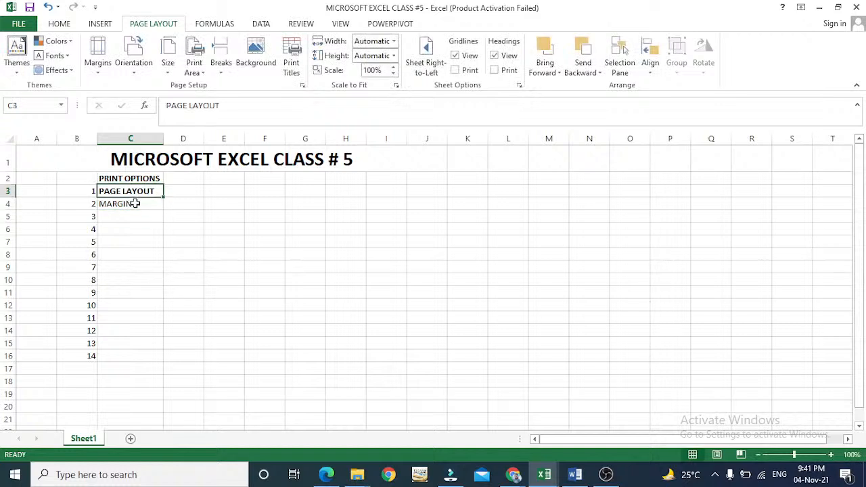
Set the worksheet's page margins to the Narrow preset
click(116, 158)
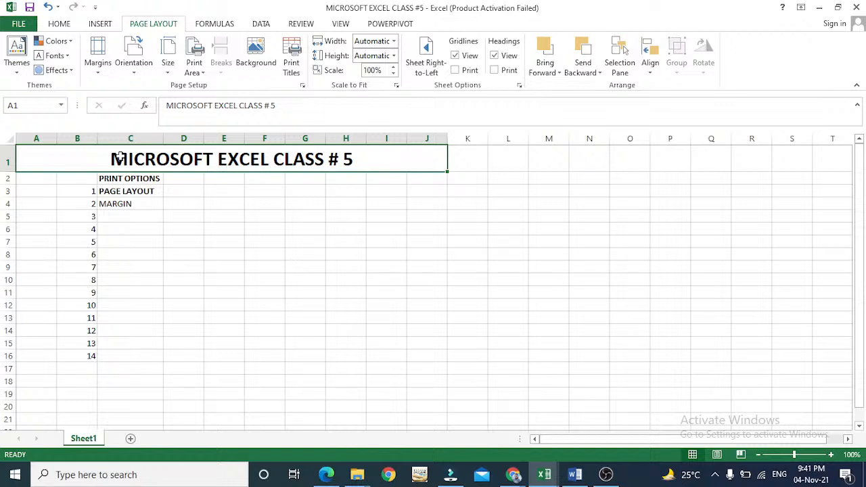
key(Down)
key(Down)
key(Down)
key(Down)
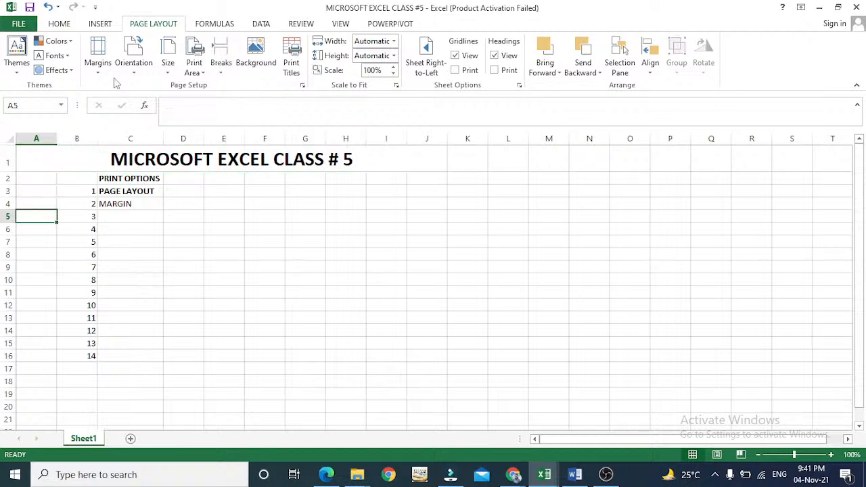
click(101, 67)
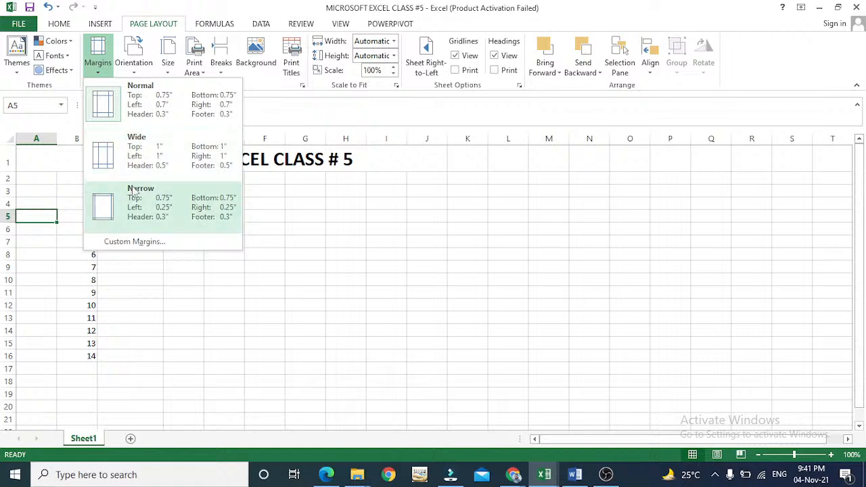
click(171, 198)
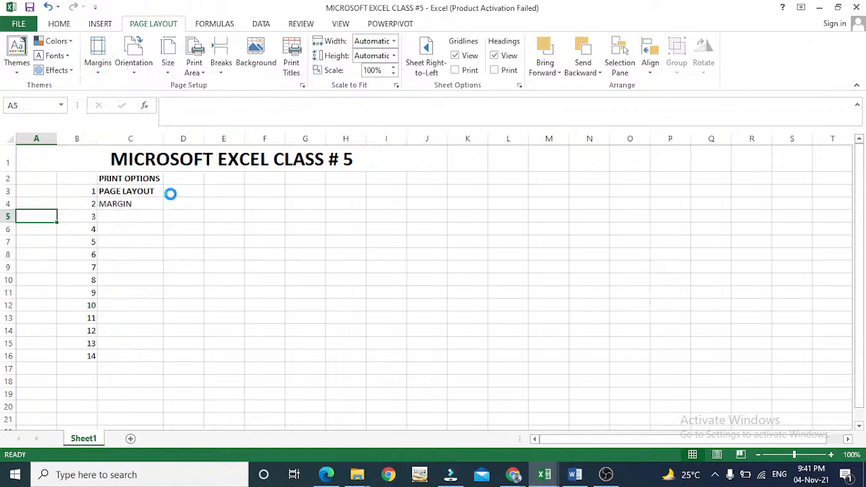
Examine the printable page width by checking the dashed page boundary against the title row and the columns beside it
click(301, 170)
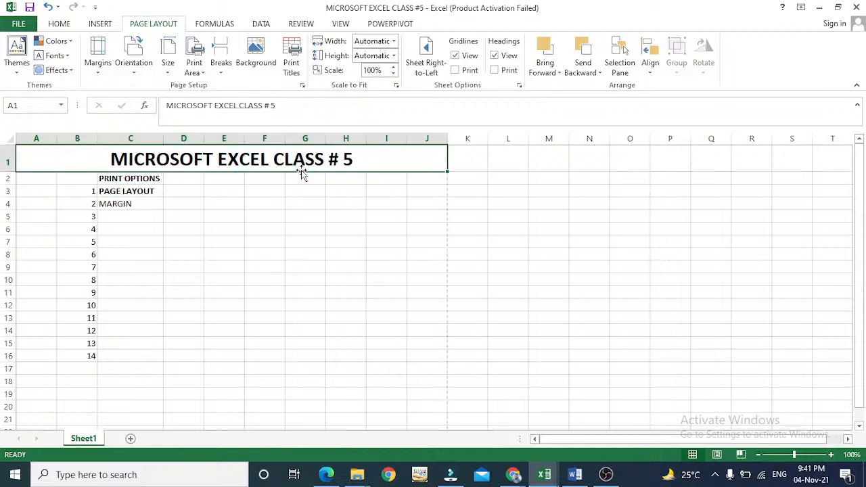
key(Down)
key(Down)
key(Down)
key(Down)
key(Down)
key(Down)
key(Down)
key(Down)
key(Down)
key(Down)
key(Down)
key(Down)
key(Down)
key(Down)
key(Down)
key(Down)
key(Down)
key(Down)
key(Down)
key(Down)
key(Right)
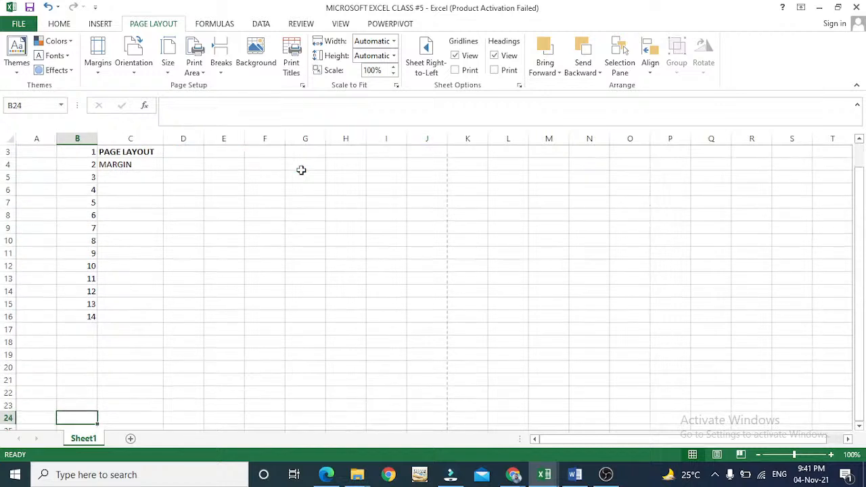
key(Right)
key(Right)
key(Right)
key(Right)
key(Up)
key(ctrl+Home)
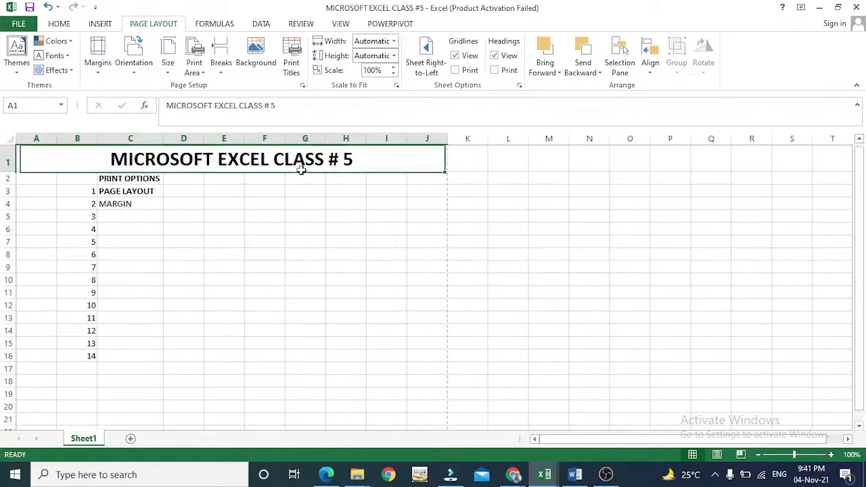
key(Down)
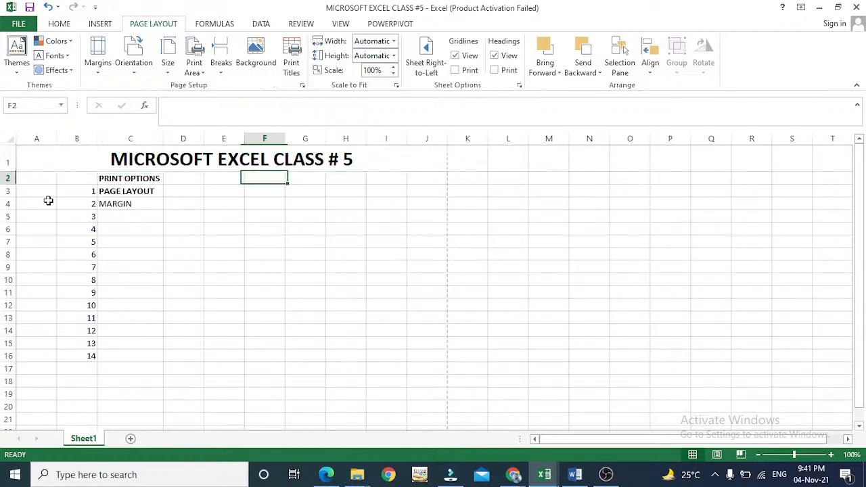
key(Left)
key(Left)
key(Left)
key(Left)
key(Left)
key(Up)
key(Right)
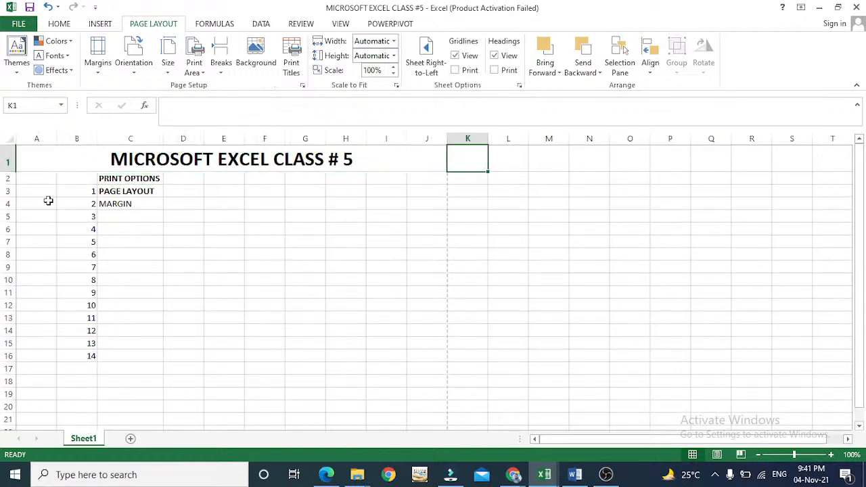
key(Left)
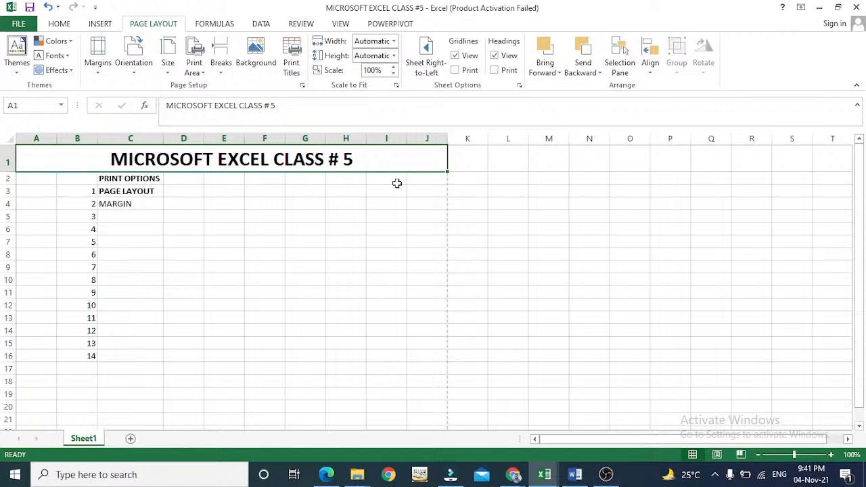
click(444, 182)
click(449, 221)
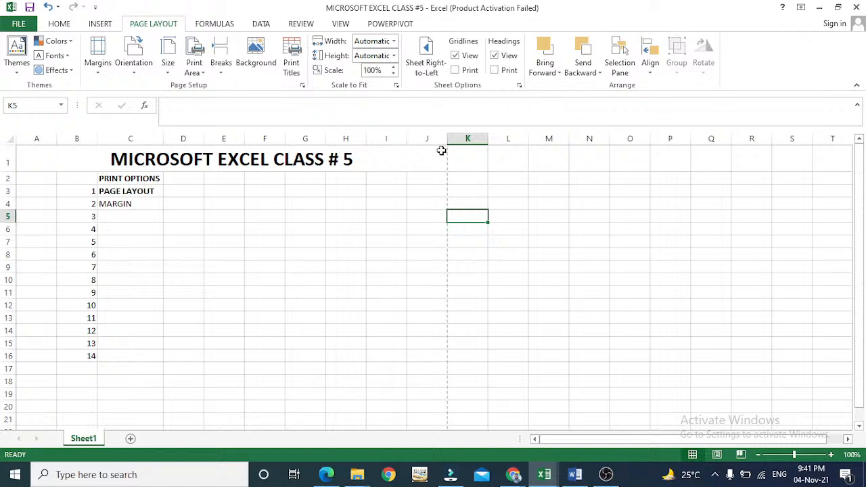
Follow the page boundary from the topic list down to the page's last row and across to its last column
key(ctrl+Home)
key(Down)
key(Down)
key(Right)
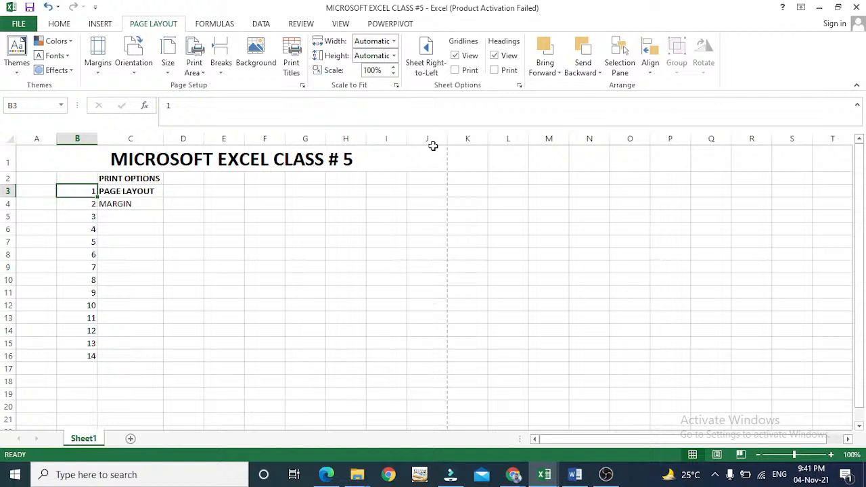
key(Down)
key(Down)
key(Down)
key(Down)
key(Down)
key(Down)
key(Down)
key(Down)
key(Down)
key(Down)
key(Down)
key(Down)
key(Down)
key(Down)
key(Down)
key(Down)
key(Down)
key(Down)
key(Down)
key(Down)
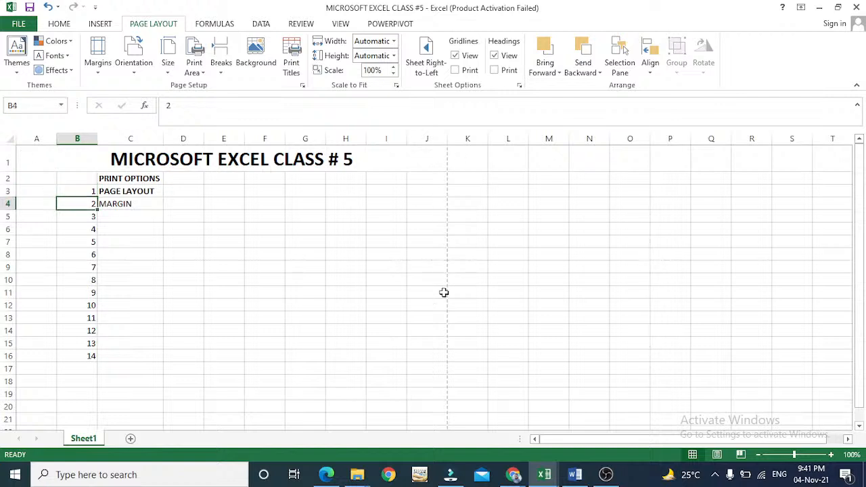
key(Down)
key(Down)
key(Down)
key(Down)
key(Down)
key(Down)
key(Down)
key(Down)
key(Down)
key(Down)
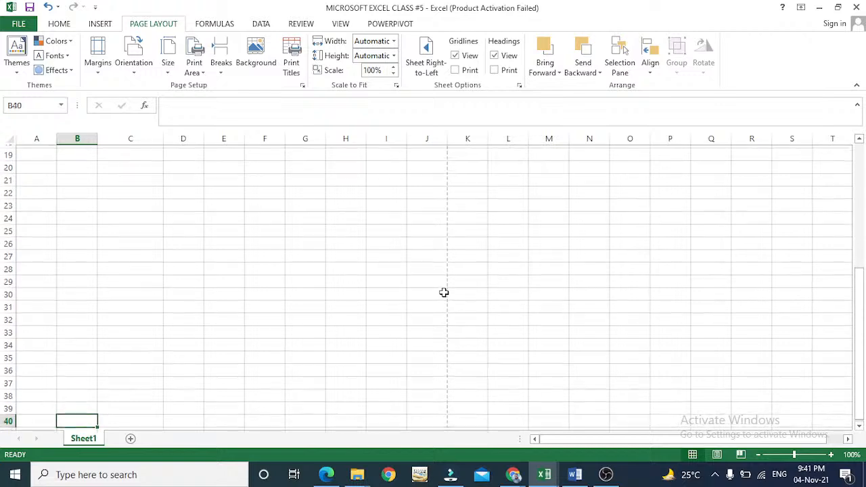
key(Up)
key(Up)
key(Up)
key(Up)
key(Up)
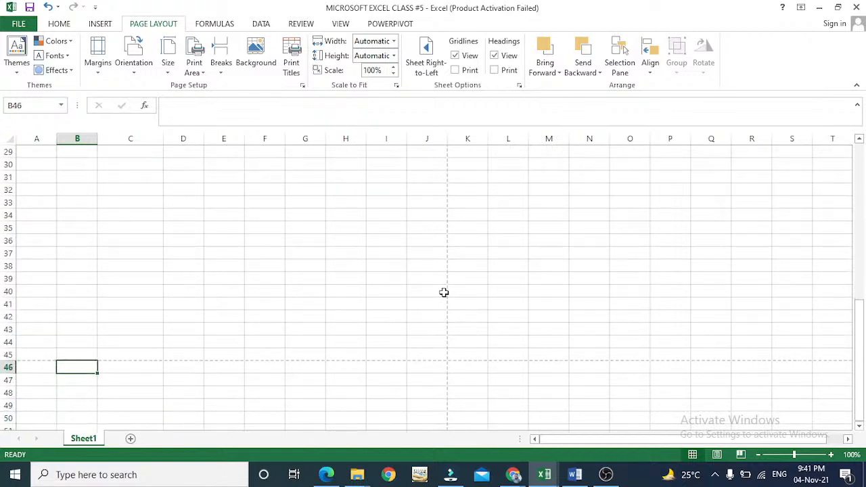
key(Down)
key(Right)
key(Right)
key(Right)
key(Right)
key(Right)
key(Right)
key(Right)
key(Right)
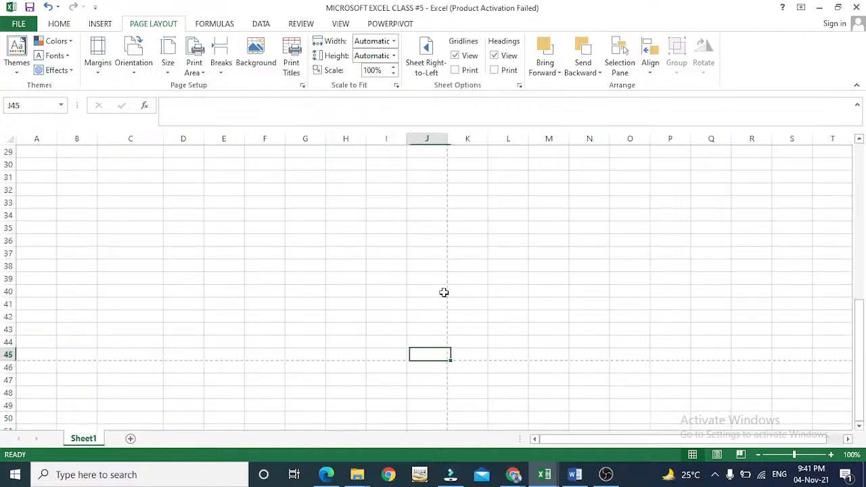
Retrace the lower part of the page along column A and across row 45 to examine its printable limits
key(Left)
key(Left)
key(Left)
key(Left)
key(Left)
key(Left)
key(Left)
key(Left)
key(Left)
key(Up)
key(Up)
key(Up)
key(Up)
key(Up)
key(Up)
key(Up)
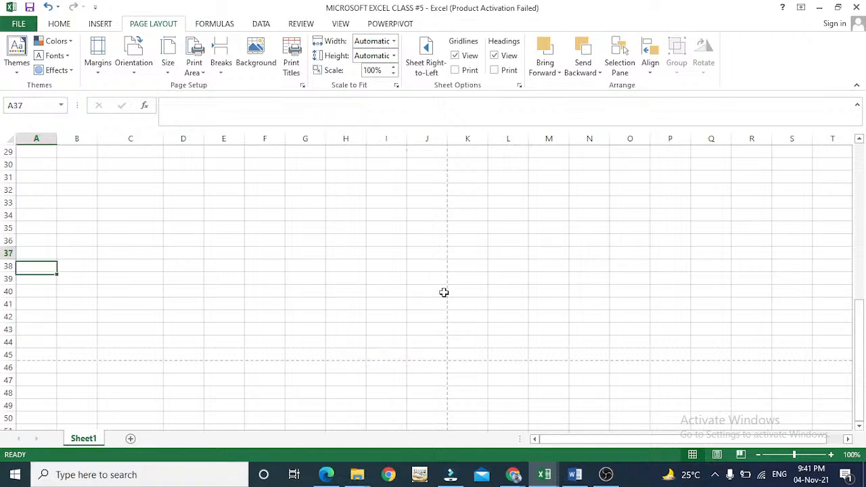
key(Up)
key(Up)
key(Up)
key(Down)
key(Down)
key(Down)
key(Down)
key(Down)
key(Down)
key(Down)
key(Down)
key(Down)
key(Down)
key(Down)
key(Up)
key(Right)
key(Right)
key(Right)
key(Right)
key(Right)
key(Right)
key(Right)
key(Right)
key(Right)
key(Right)
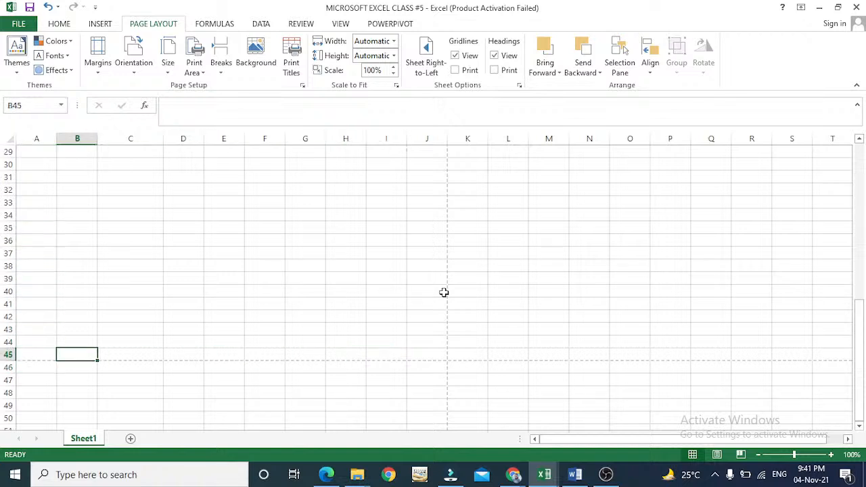
Retrace the page from row 45 up to the title in row 1 and check its boundary beside column J
key(Left)
key(Up)
key(Up)
key(Up)
key(Up)
key(Up)
key(Up)
key(Up)
key(Up)
key(Up)
key(Up)
key(Up)
key(Up)
key(Up)
key(Up)
key(Up)
key(Up)
key(Up)
key(Up)
key(Up)
key(Up)
key(Up)
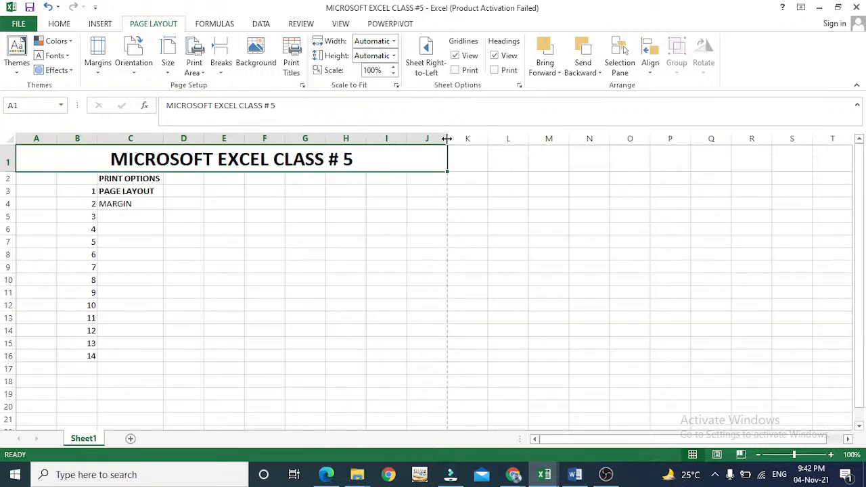
drag(446, 139, 446, 139)
Examine the available paper size presets, including Legal, and return to the empty topic cell C5
click(168, 73)
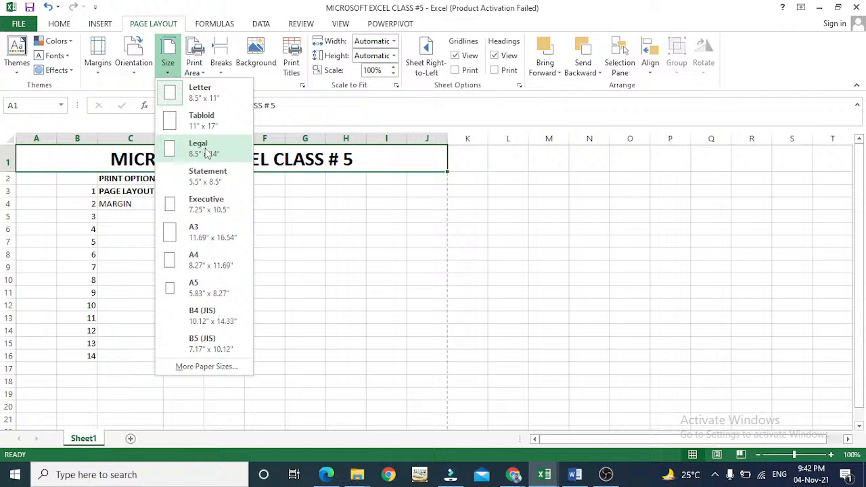
click(123, 220)
click(126, 213)
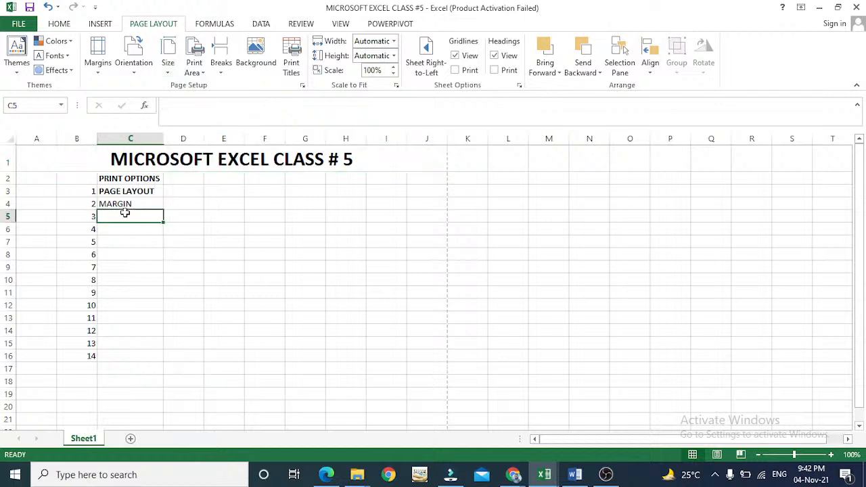
text(LEGAL )
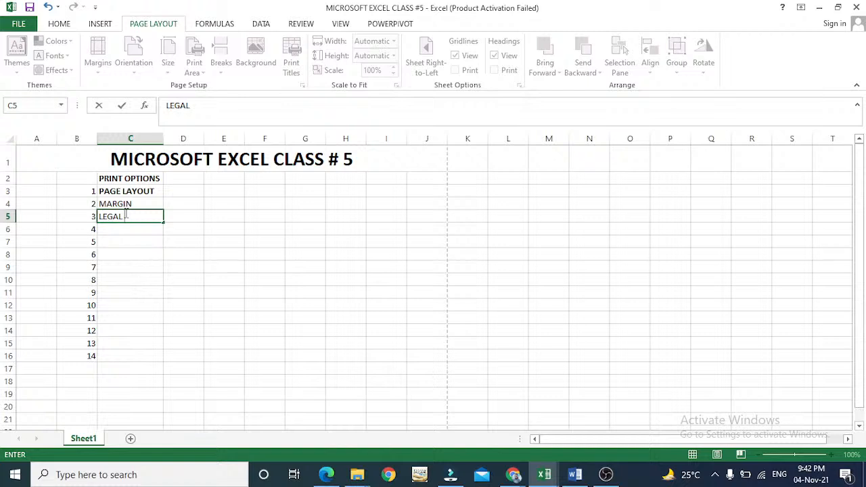
text(DOCUEMNTS)
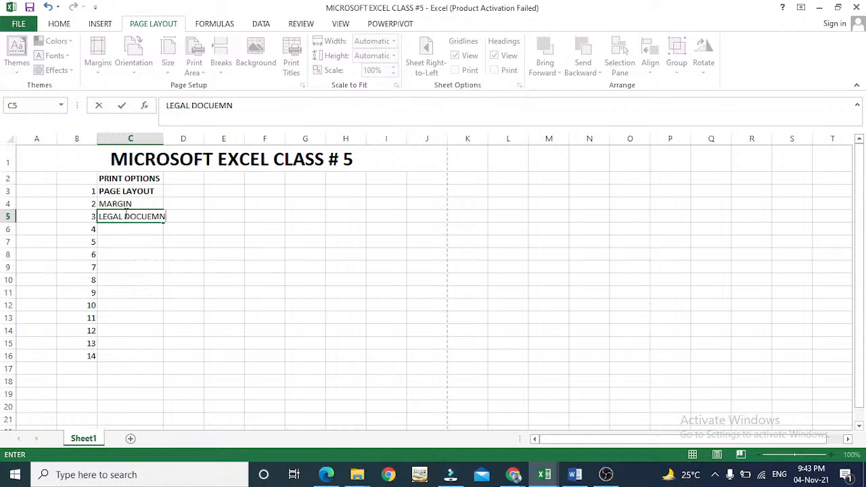
key(Return)
click(125, 213)
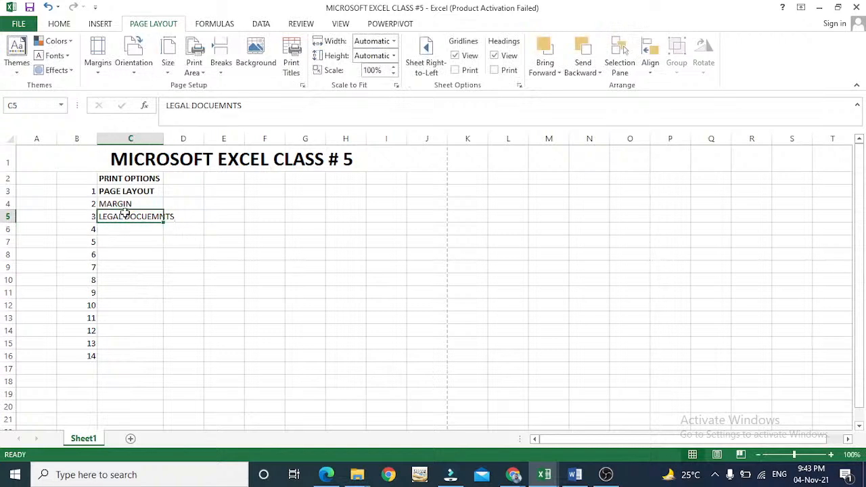
key(Delete)
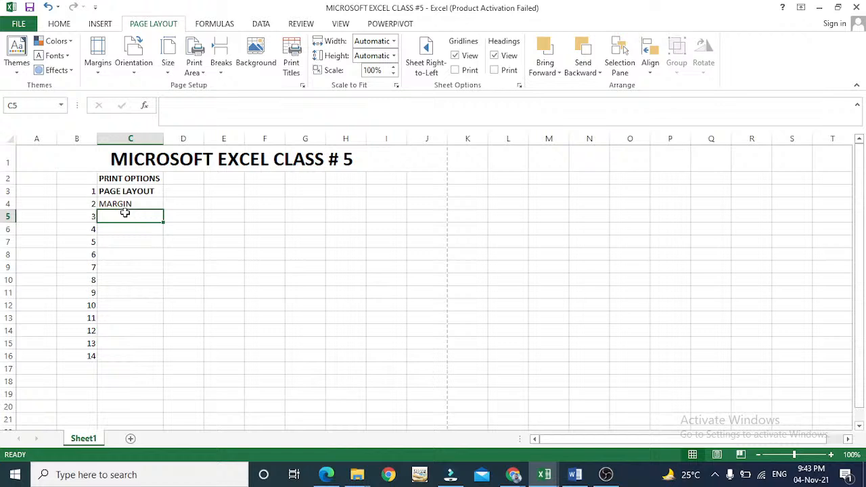
Enter SIZE OF PAPER in cell C5 as topic 3 of the print options list
text(SI)
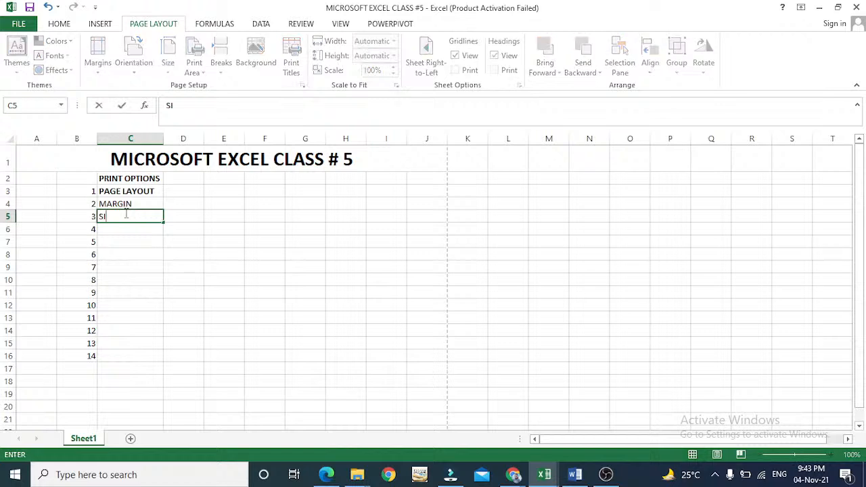
text(ZE OF PAPER)
key(BackSpace)
text(PER)
key(Return)
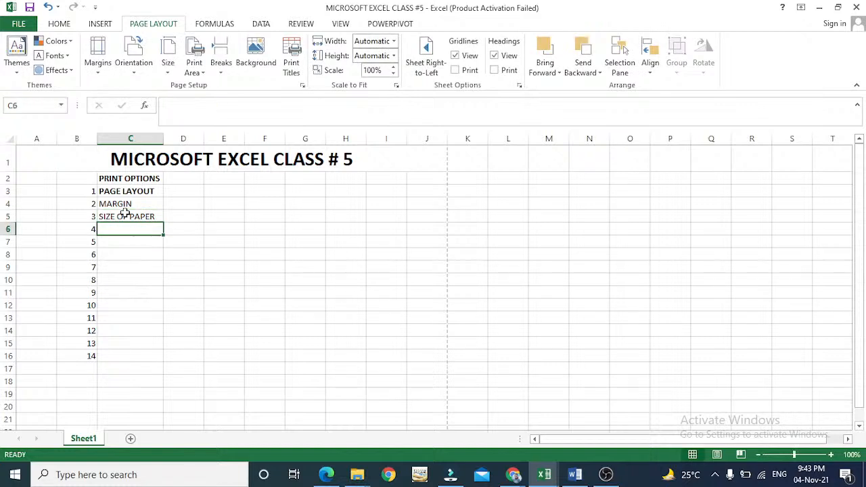
Review the paper size presets again and check how the sheet looks in the print preview
click(126, 214)
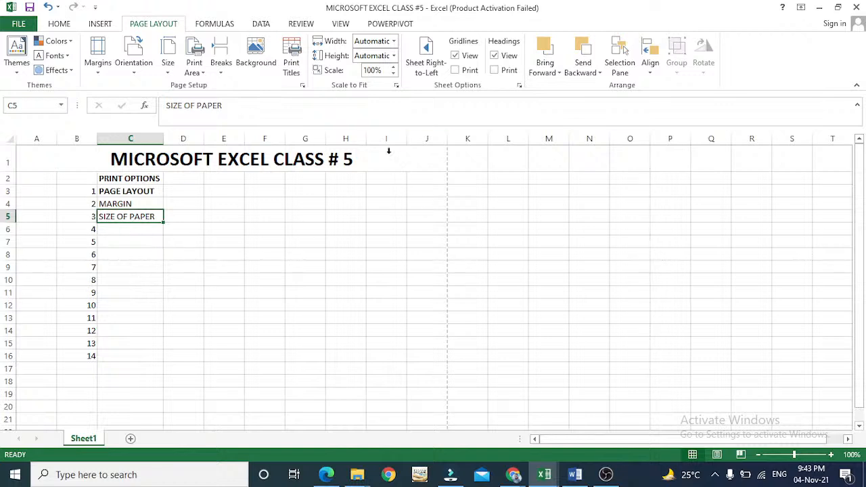
click(167, 57)
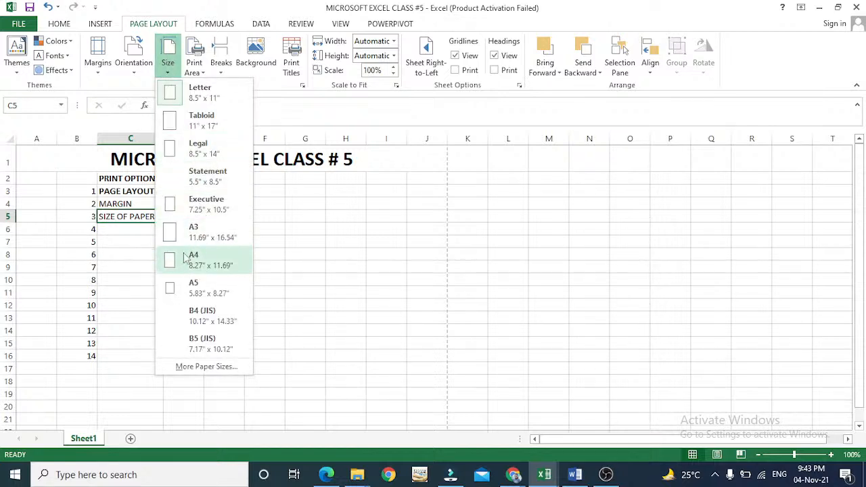
click(122, 192)
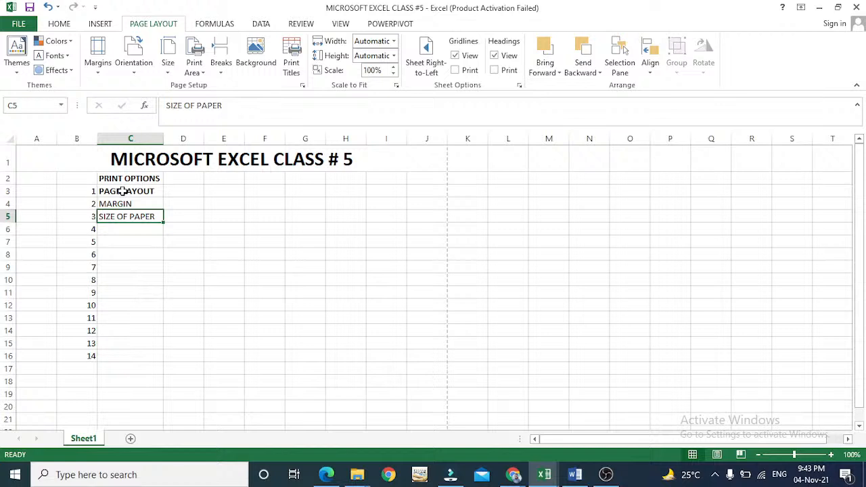
key(ctrl+p)
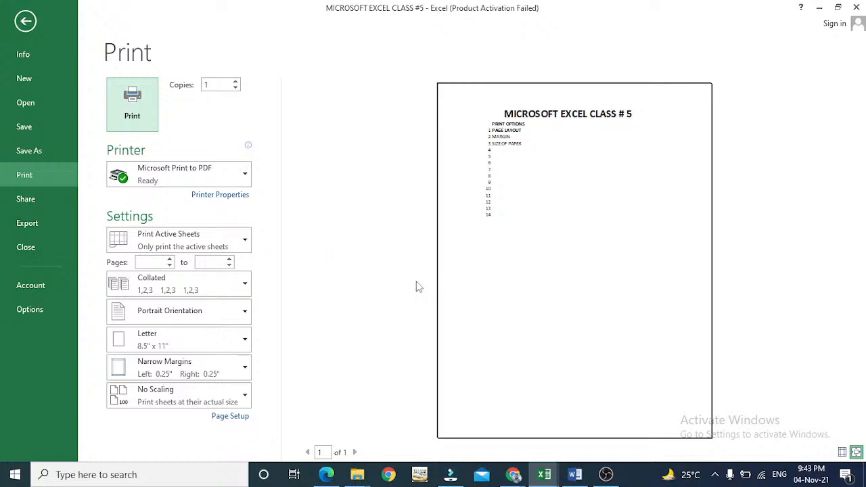
key(Escape)
Enter PRINT PREVIEW in cell C6 as topic 4 of the print options list
key(Down)
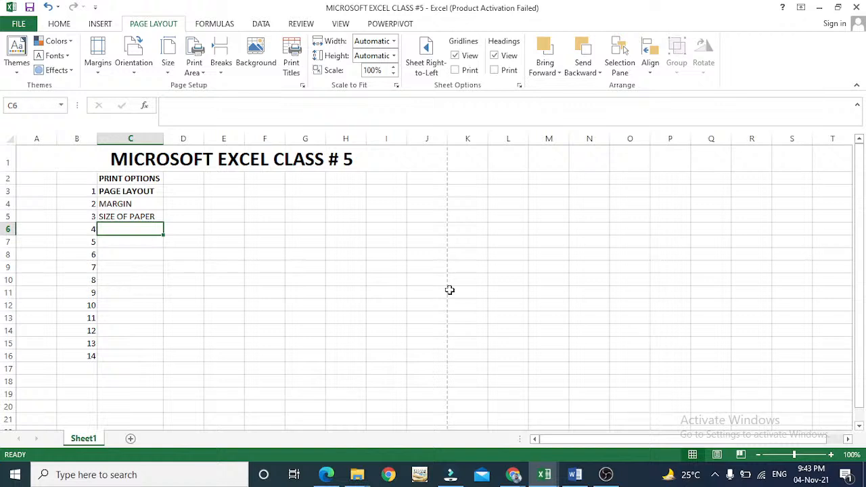
text(PRIN)
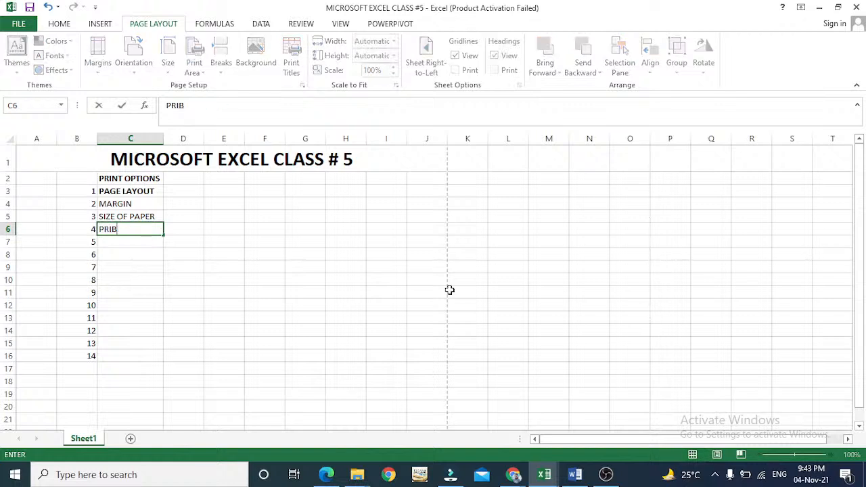
text(T PREVIEW)
key(Return)
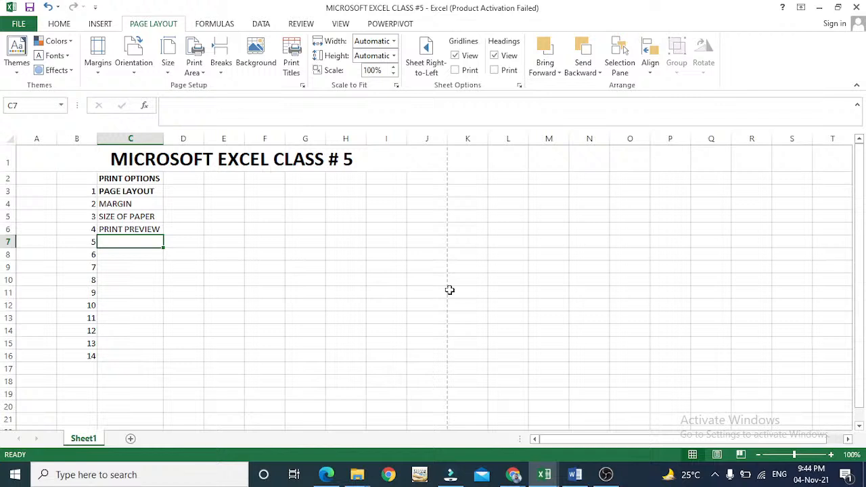
Enter the shortcut text CTRL + F2 in cell E6 beside the PRINT PREVIEW topic
key(Up)
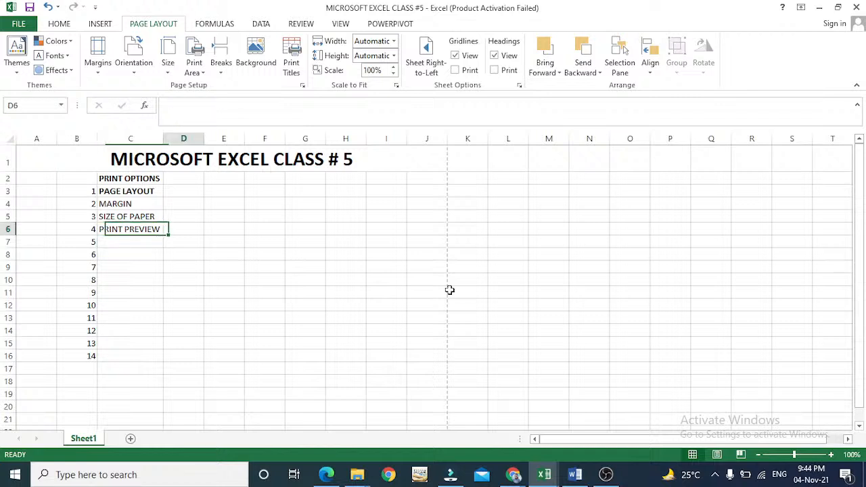
key(Right)
key(Right)
text(CTRL + F)
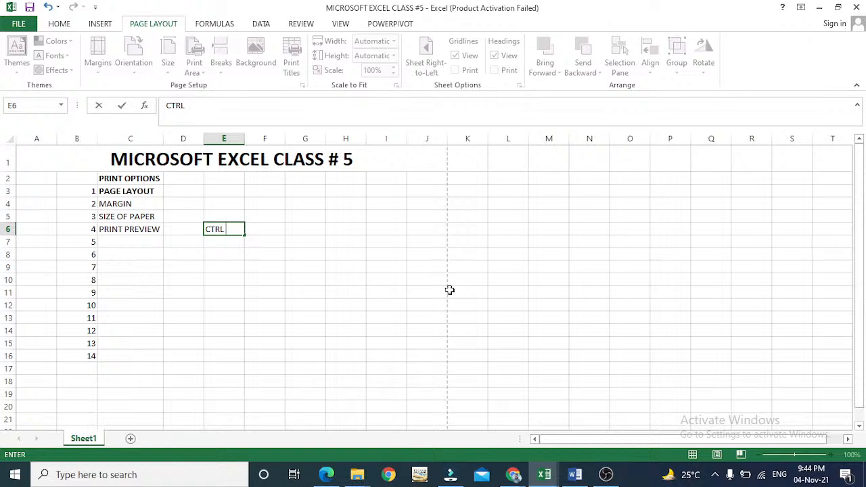
text(2)
key(Return)
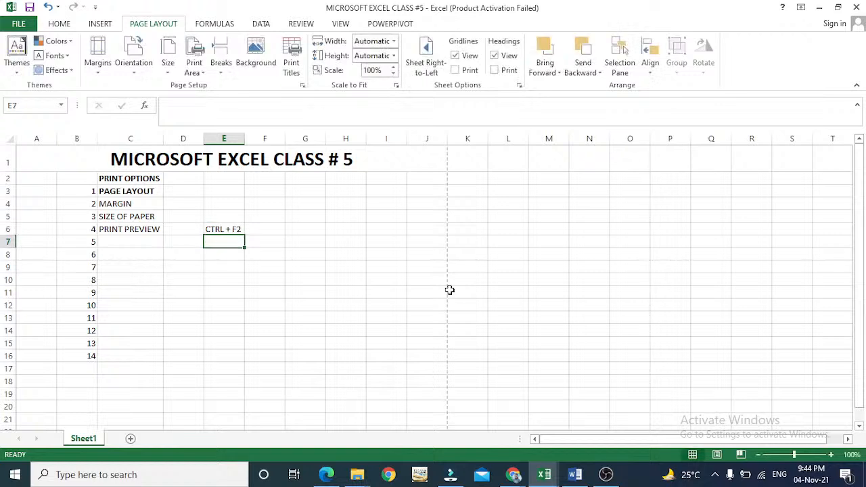
Show the worksheet's print preview to demonstrate the shortcut listed in E6, and return to the sheet
key(Up)
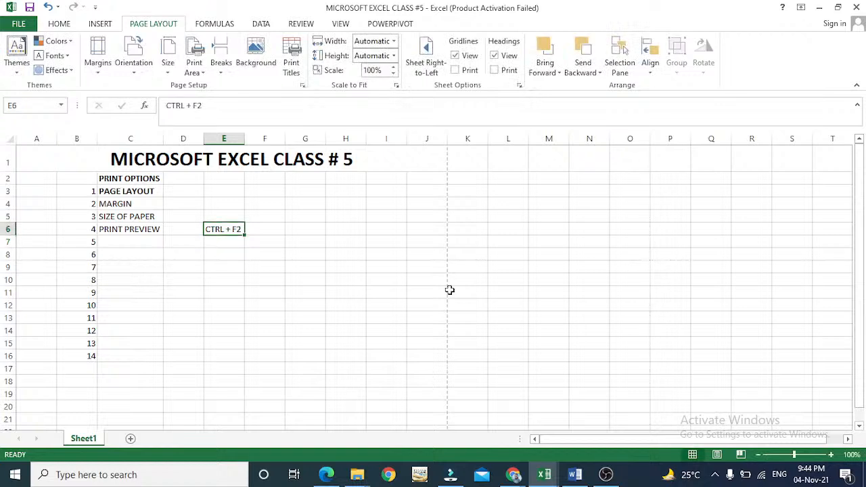
key(ctrl+F2)
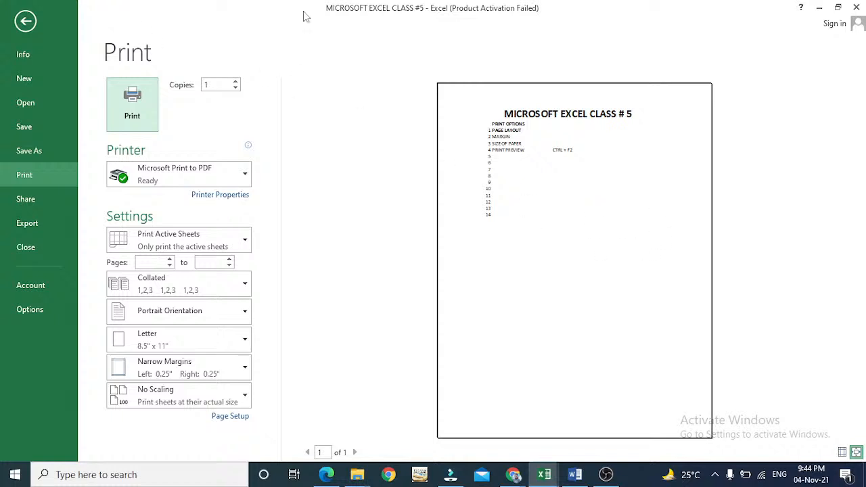
key(Escape)
Enter TAKE PRINOUT in cell C7 as topic 5 of the print options list
key(Down)
key(Left)
key(Left)
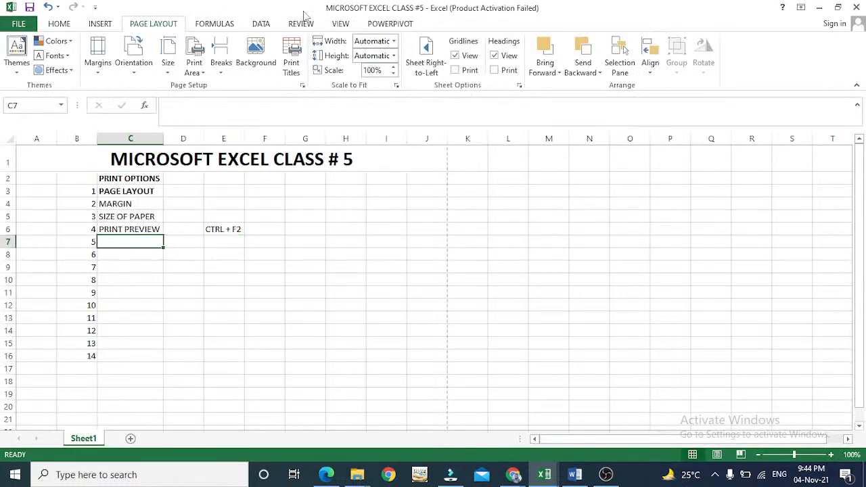
text(P)
key(Escape)
text(TA)
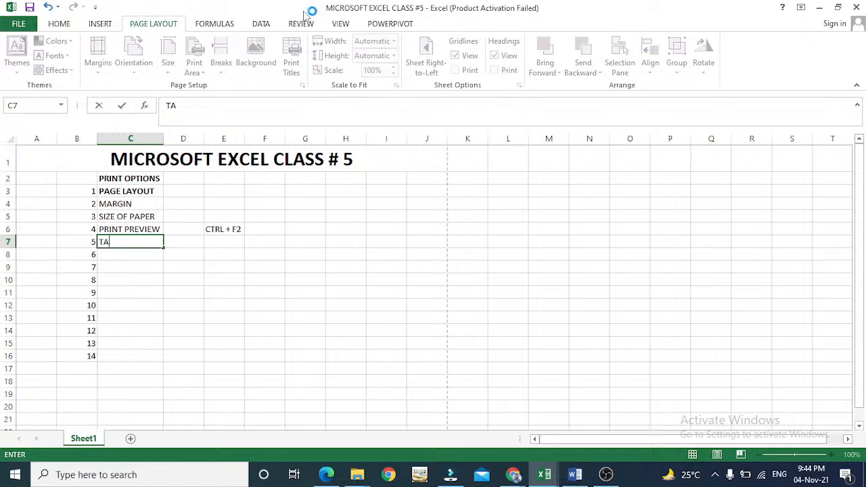
text(KE PRINOUT)
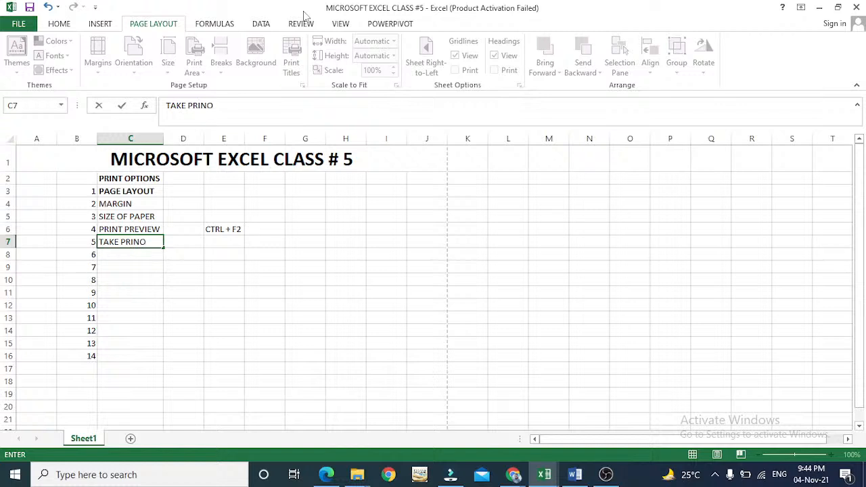
key(Return)
Enter the shortcut text CTRL+P in cell E7 beside the TAKE PRINOUT topic
key(Up)
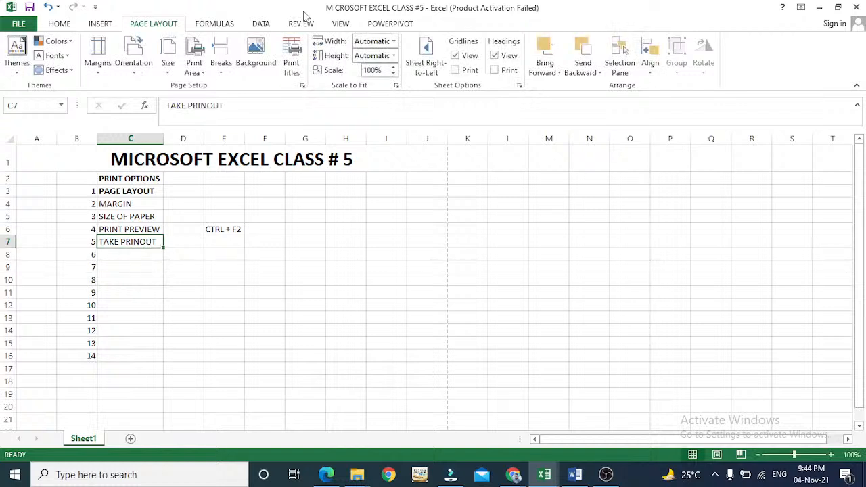
key(Right)
key(Right)
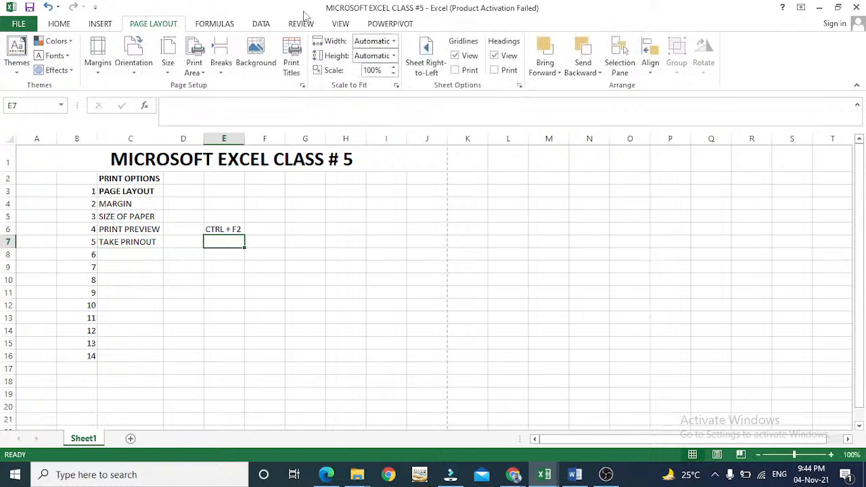
text(CTRL)
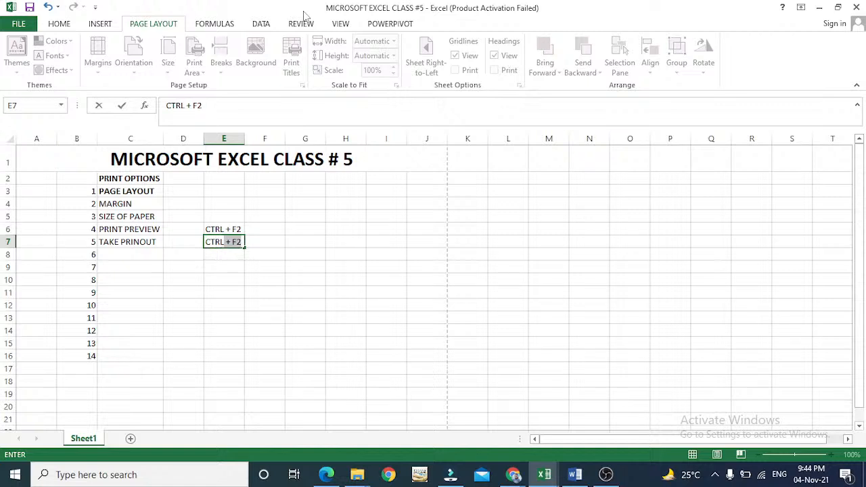
text(+P)
key(Return)
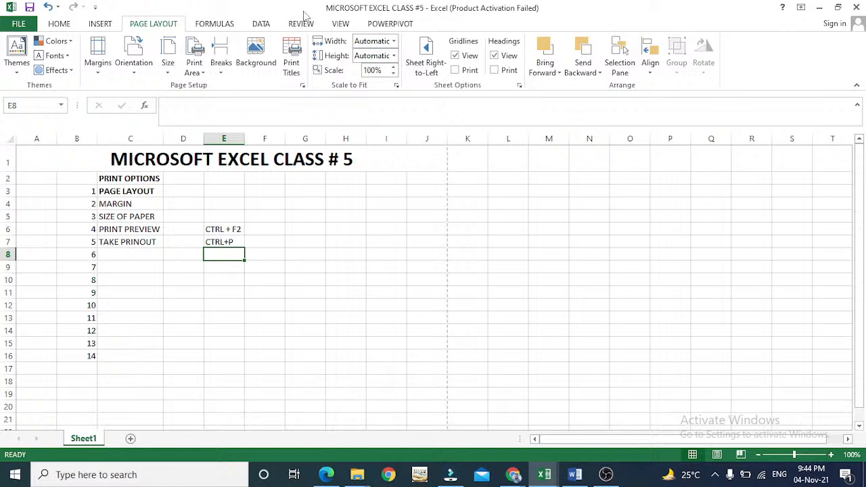
key(Up)
key(Down)
key(Up)
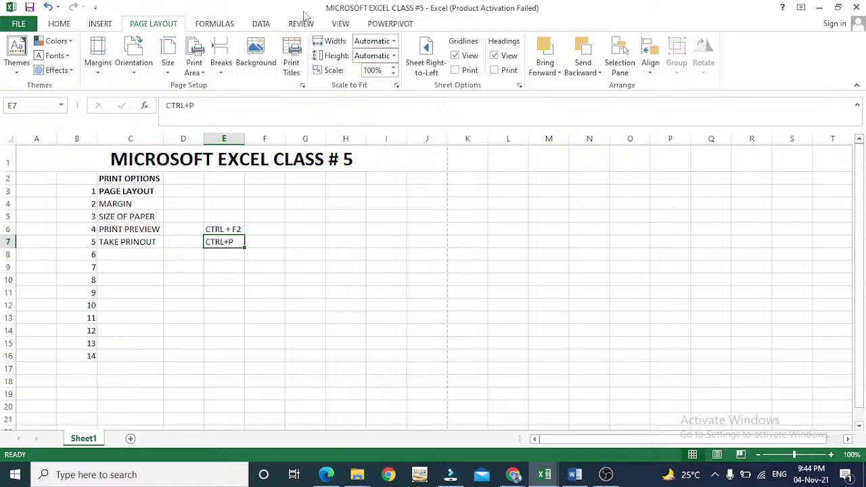
key(Left)
key(Left)
key(Left)
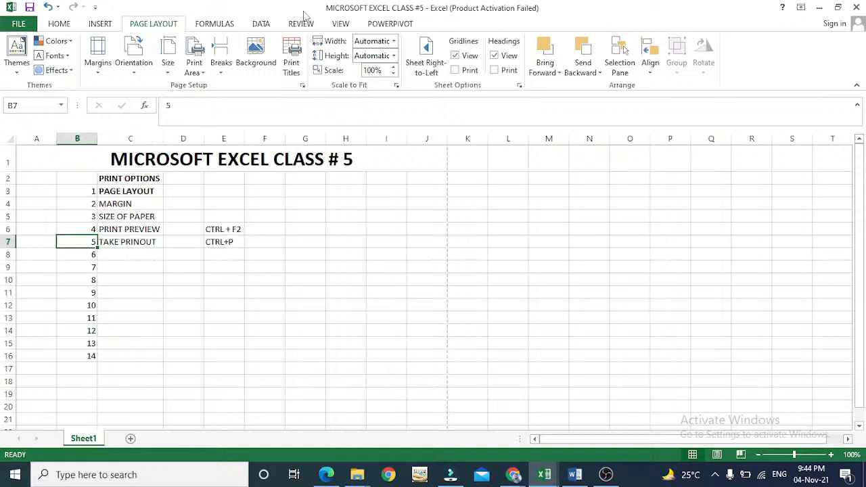
key(Right)
key(Right)
key(Right)
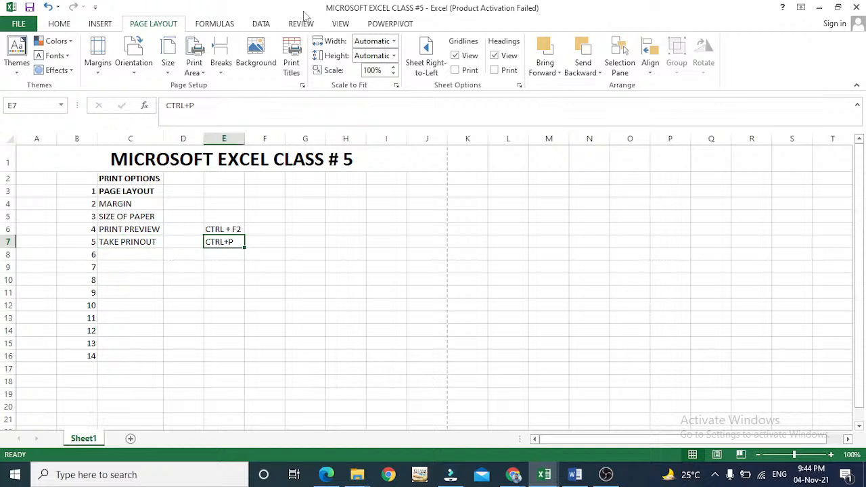
Examine the print settings and the preview's page navigation, and return to the worksheet
key(ctrl+p)
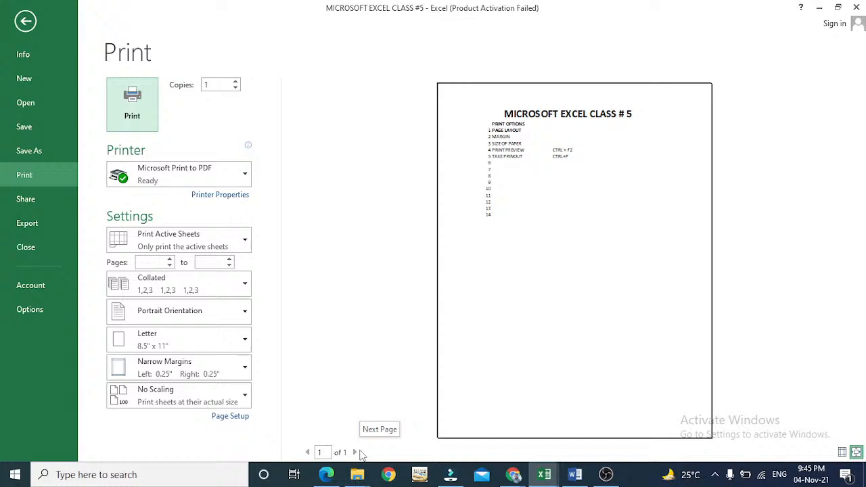
click(319, 452)
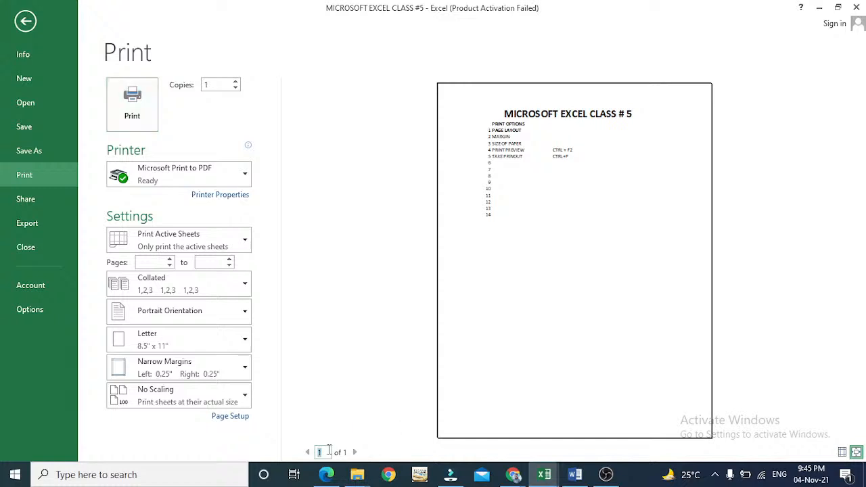
click(329, 451)
key(Escape)
key(Left)
key(Left)
key(Left)
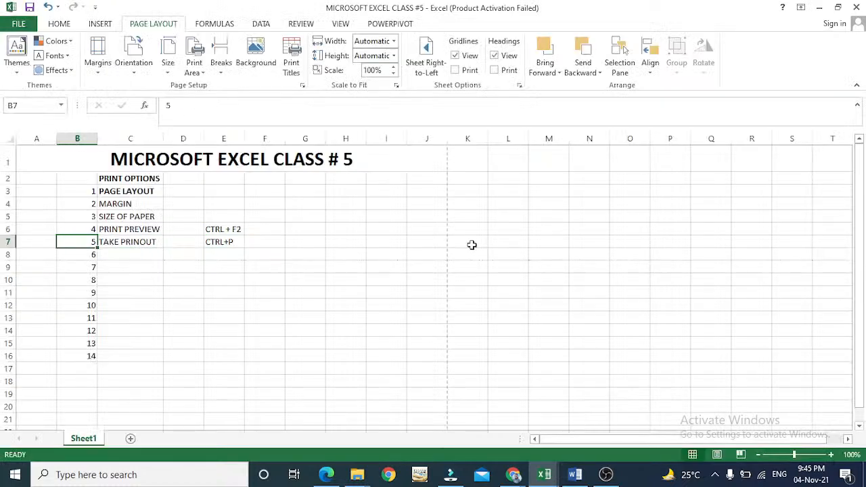
key(Right)
key(Right)
key(Right)
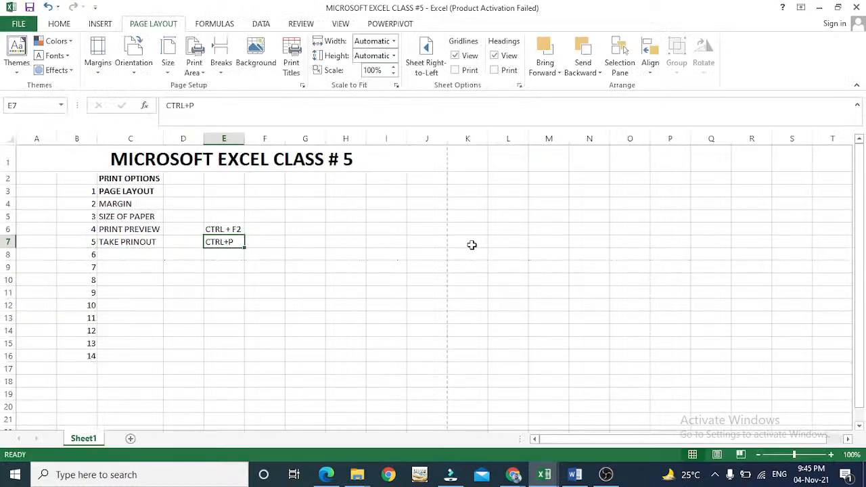
Try to print only page 1 of the active sheet with Microsoft Print to PDF, and cancel saving the output
key(ctrl+p)
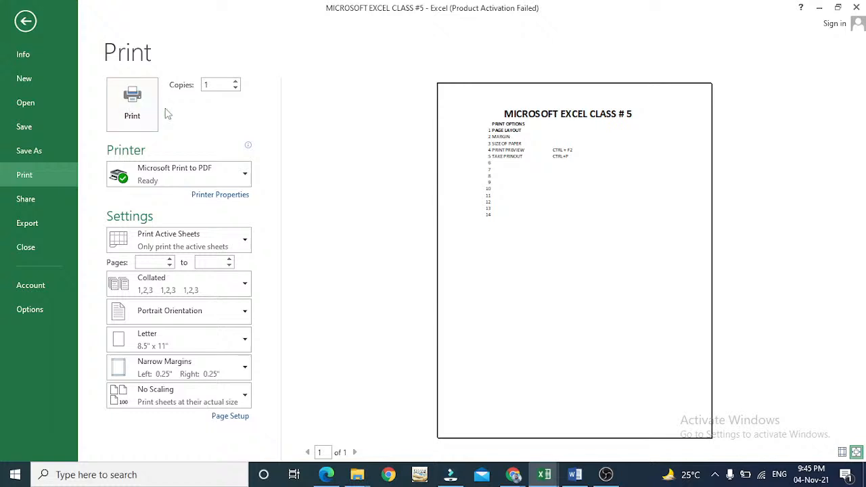
click(235, 81)
click(148, 261)
text(1)
click(202, 261)
text(1)
click(143, 112)
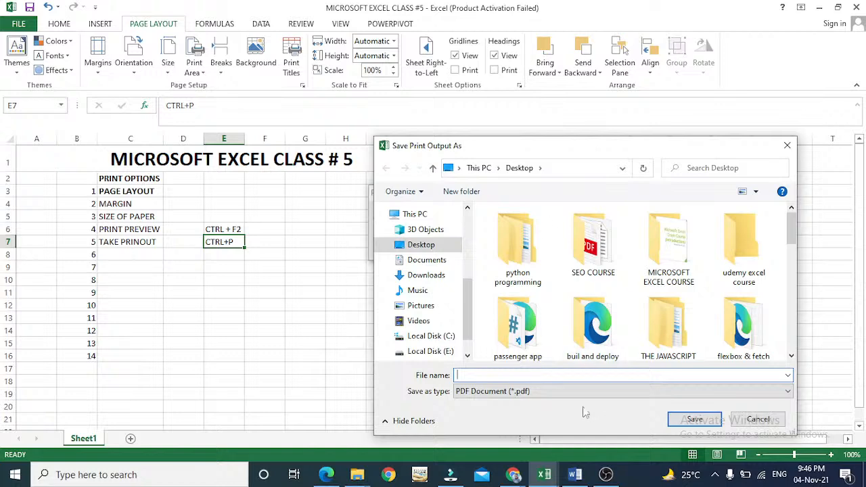
click(758, 419)
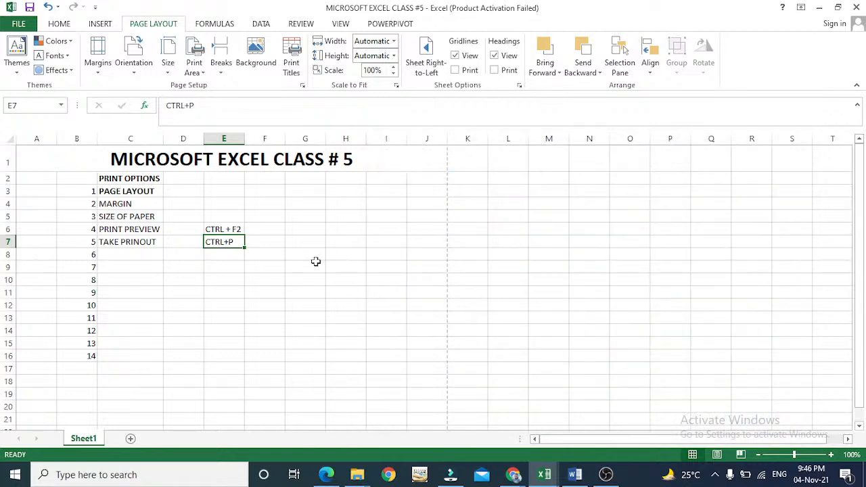
click(208, 237)
key(Down)
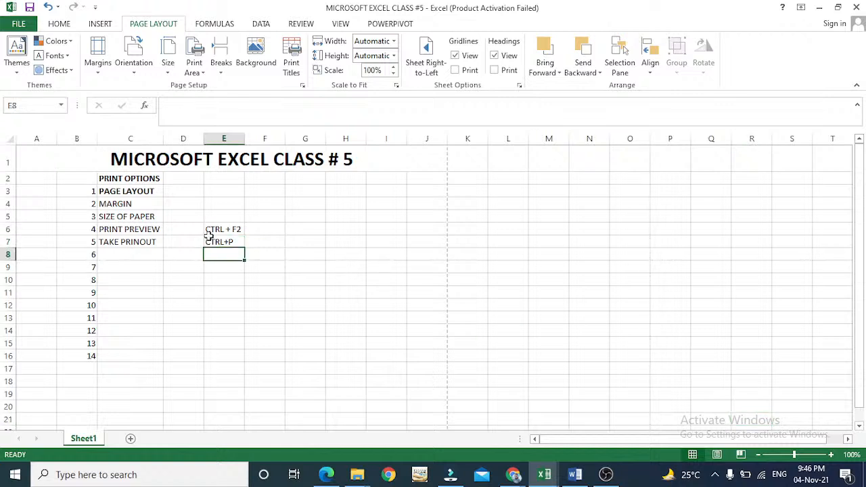
key(Left)
key(Left)
key(Left)
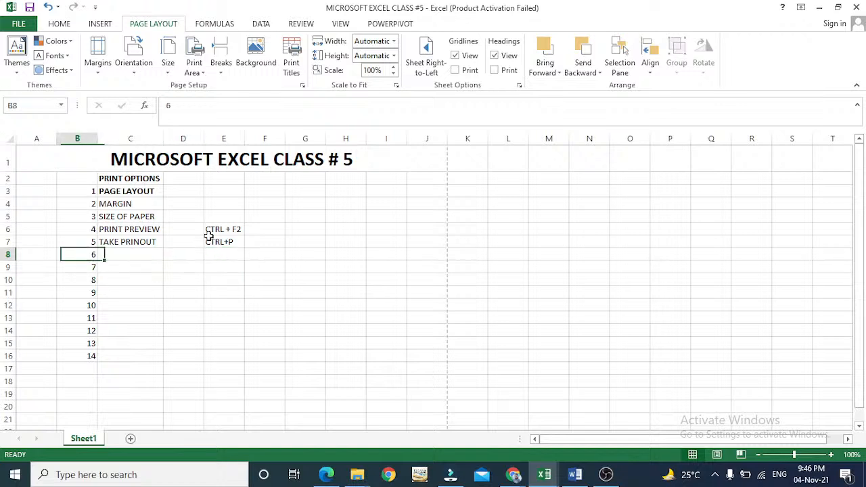
text(0)
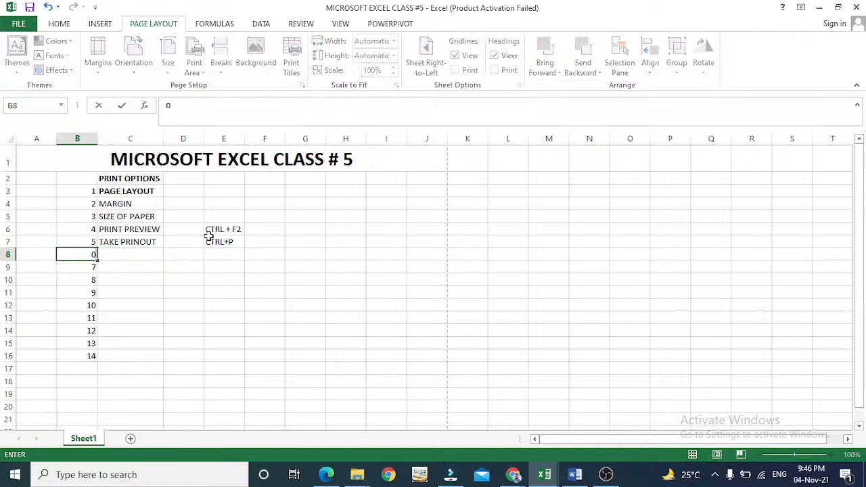
click(211, 239)
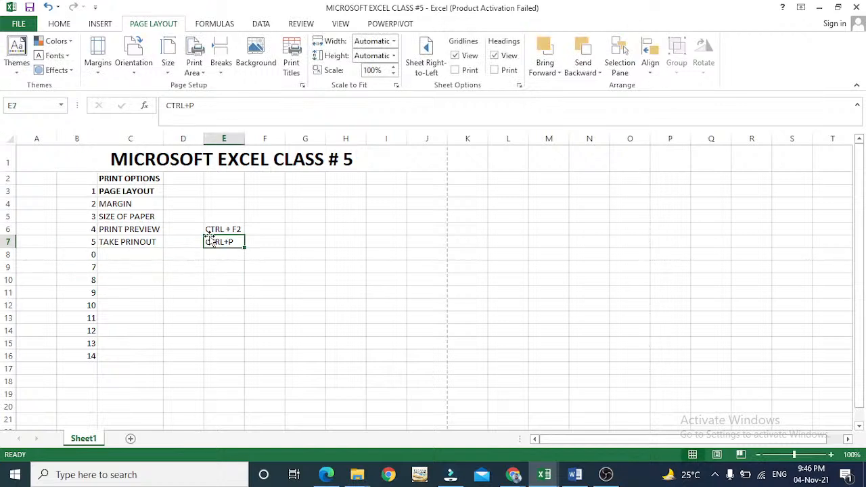
key(ctrl+z)
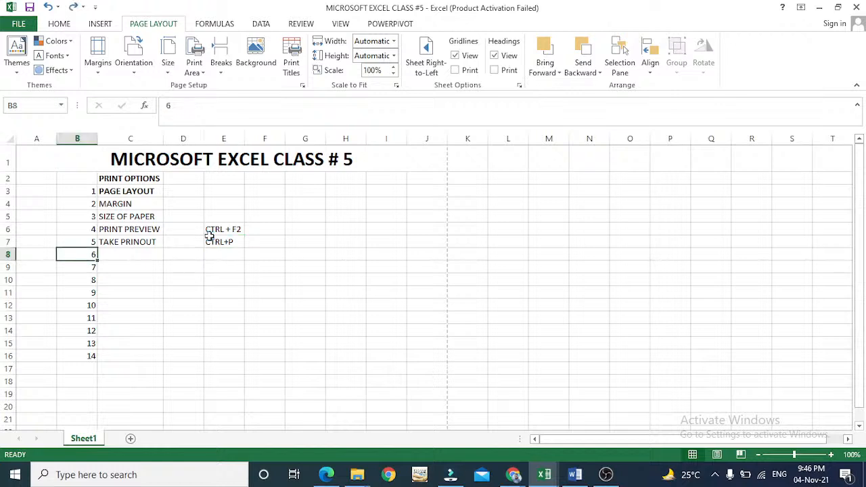
key(Right)
key(Right)
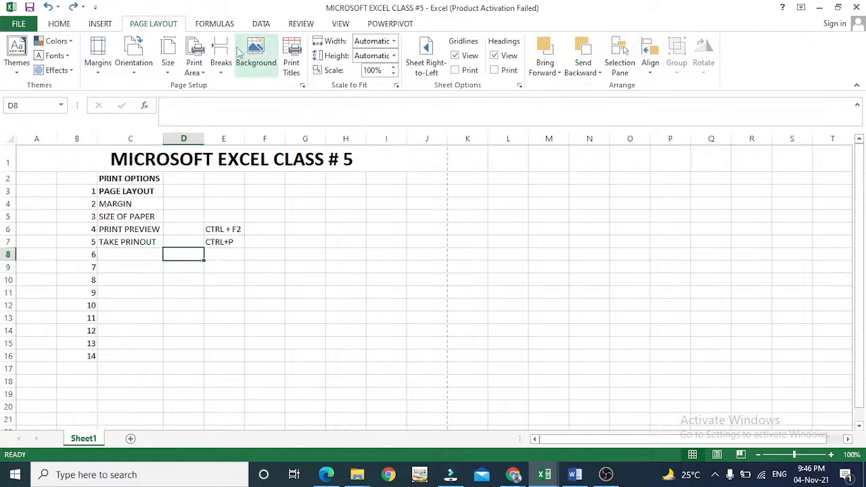
click(220, 67)
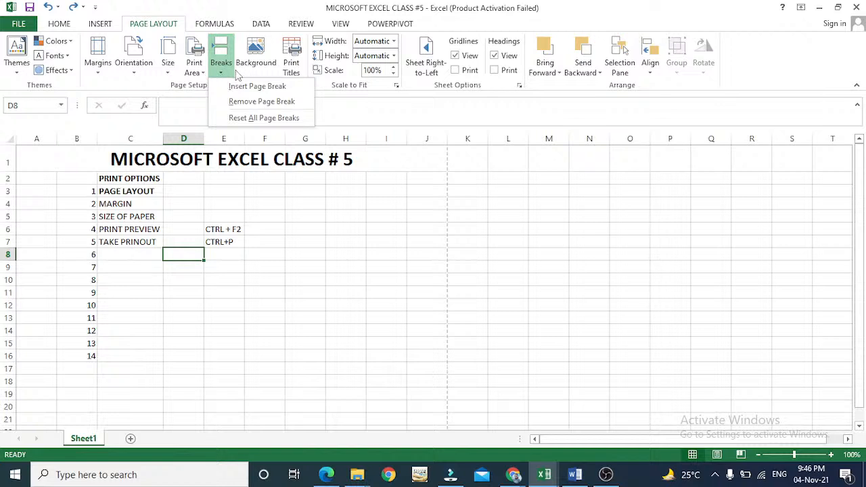
click(142, 76)
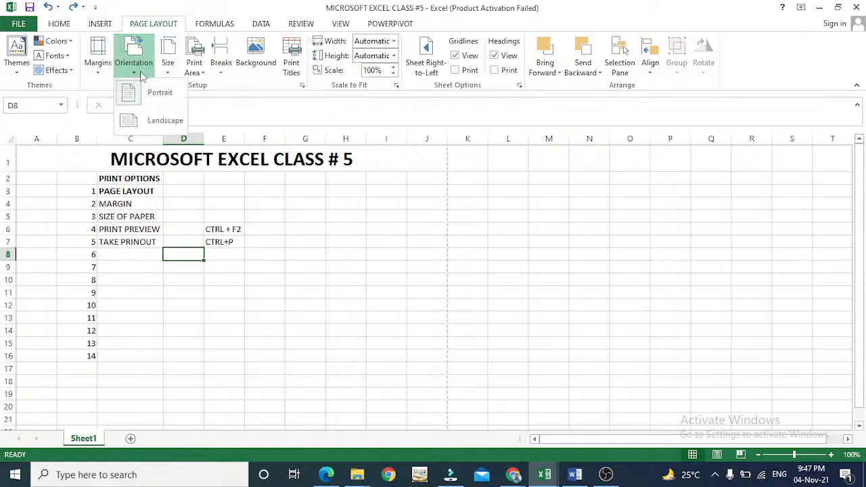
click(152, 120)
Enter CHANGE ORIENTATION OF A PAGE in cell C8 as topic 6 of the print options list
key(Left)
key(Left)
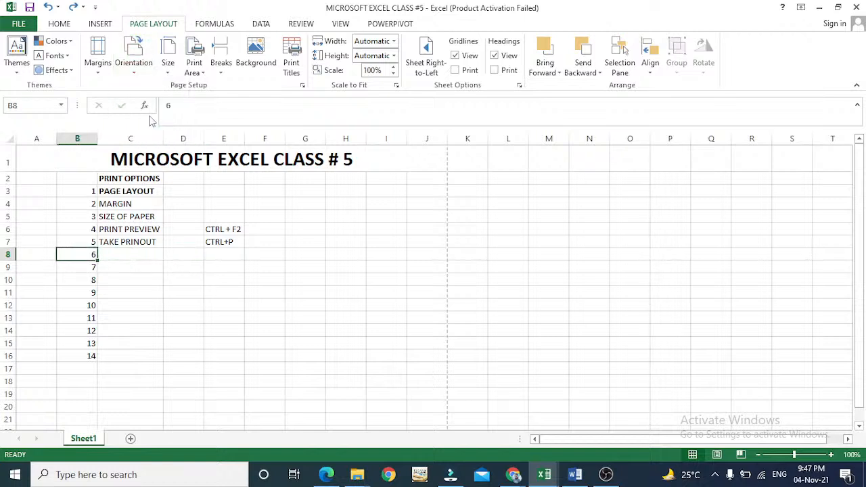
key(Right)
text(CHANGE)
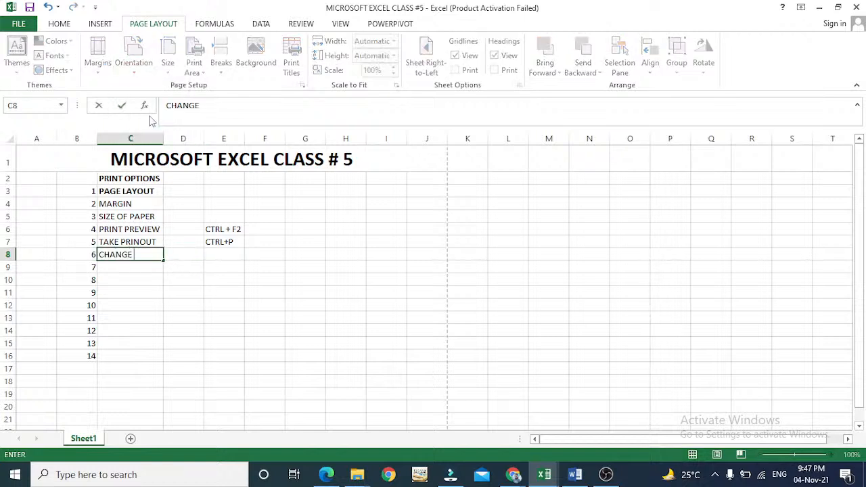
text( ORIENTATINO)
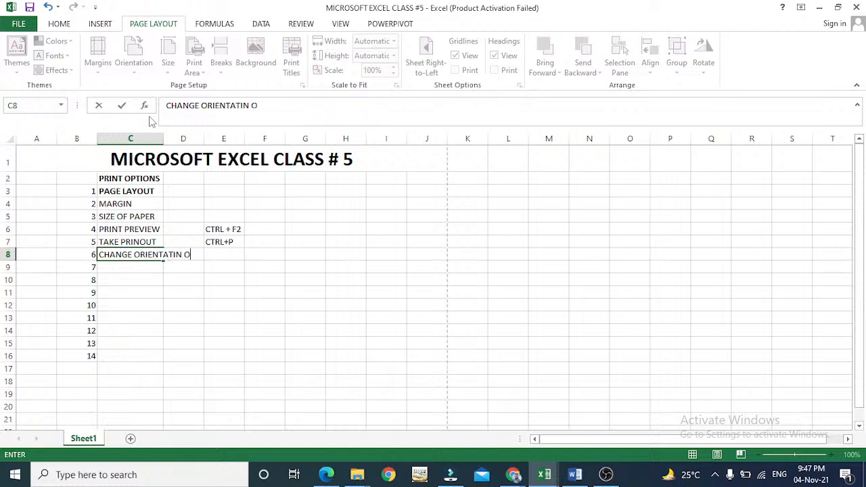
key(BackSpace)
key(BackSpace)
key(BackSpace)
text(ION OF A PAGE)
key(Return)
Enter (LANDSCAPE OR PORTRAIT) in cell F8 beside the orientation topic
key(Right)
key(Right)
key(Right)
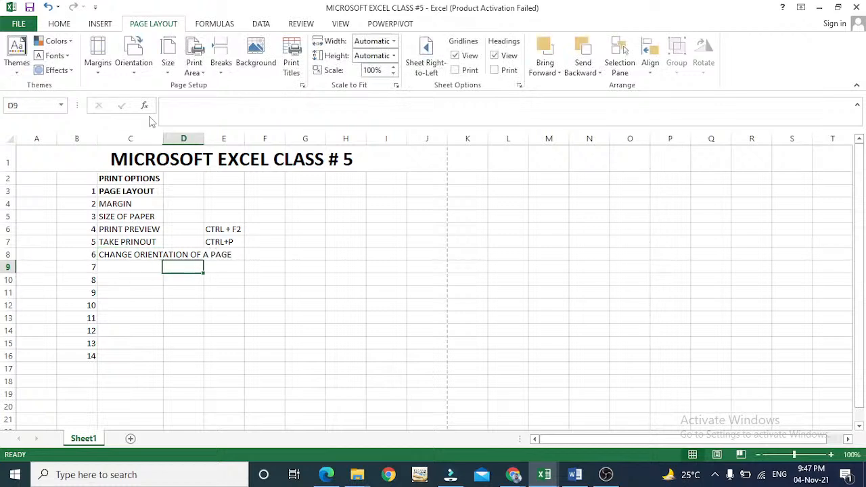
key(Left)
key(Left)
drag(300, 195, 375, 219)
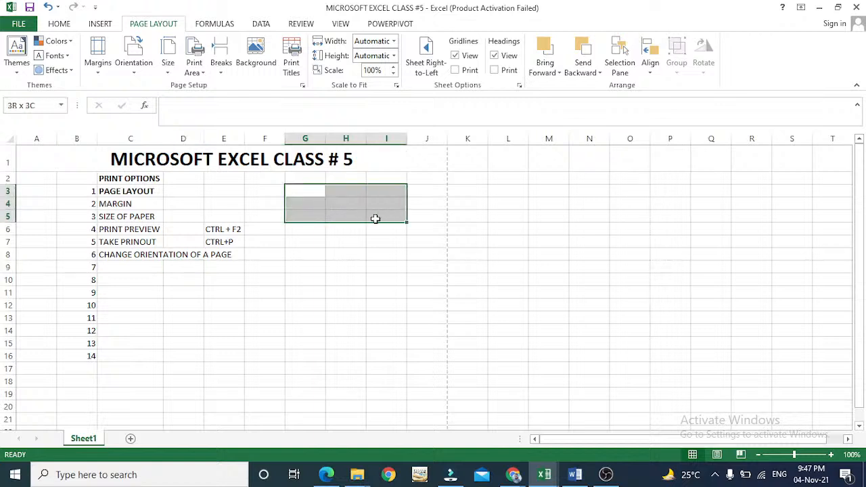
click(280, 254)
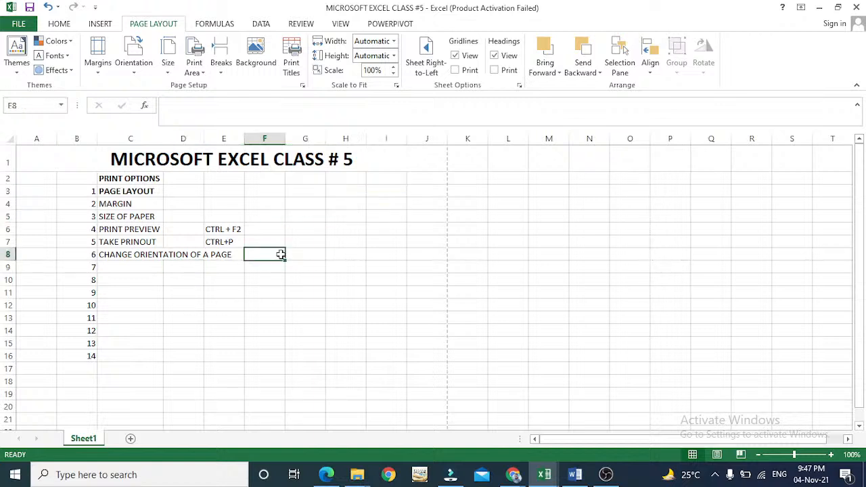
text((LAND)
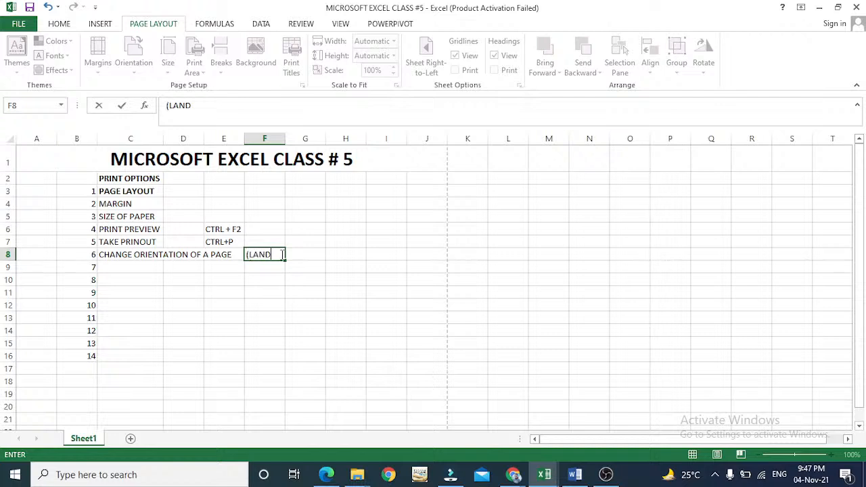
text(SCAPE OR PORTR)
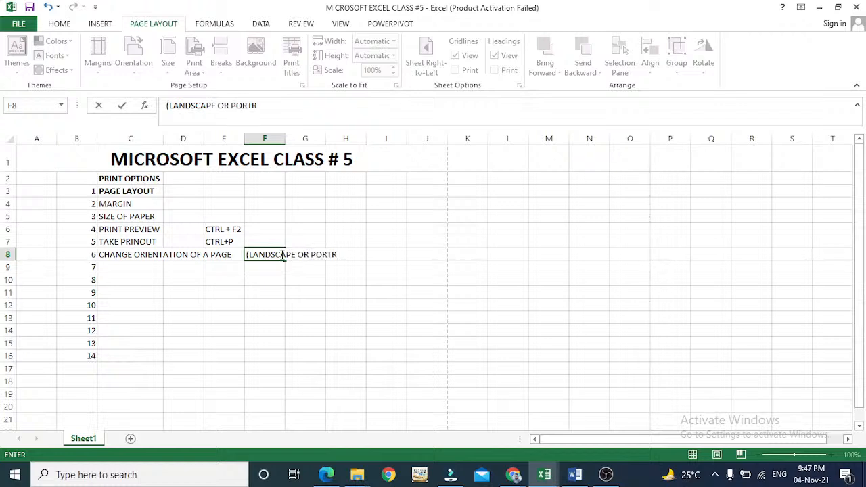
text(AIT))
key(Return)
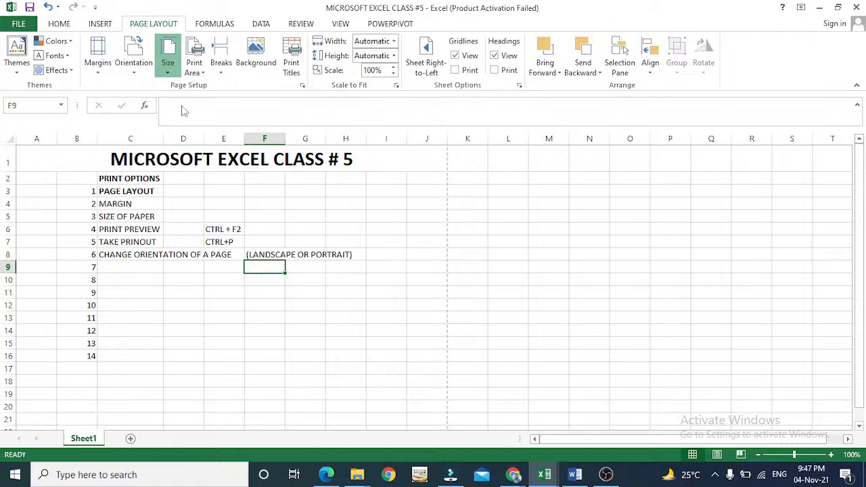
Demonstrate the page orientation by switching the sheet to Landscape and back to Portrait
click(168, 55)
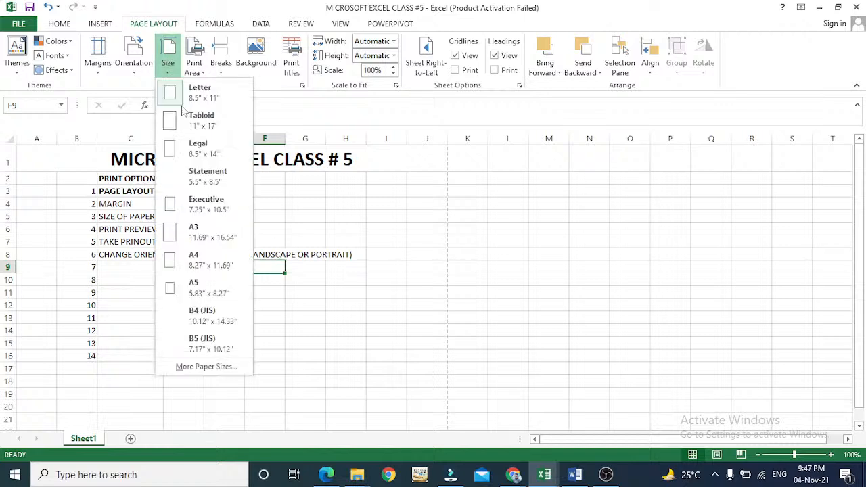
click(441, 201)
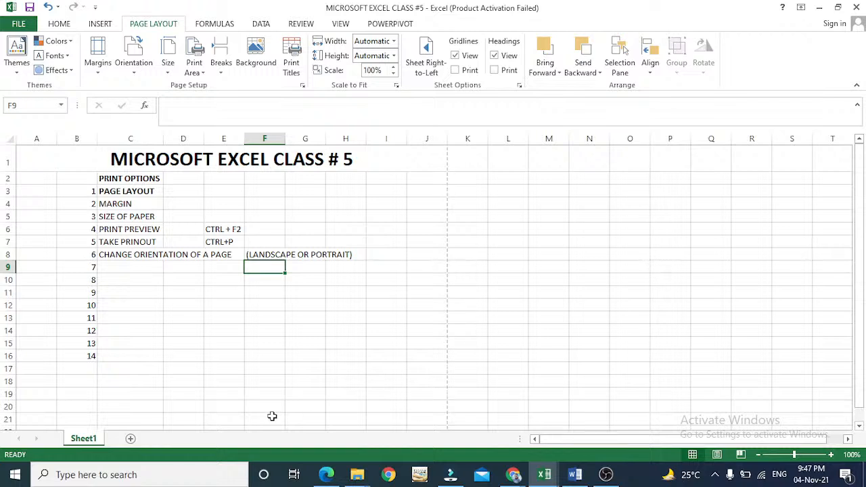
click(144, 74)
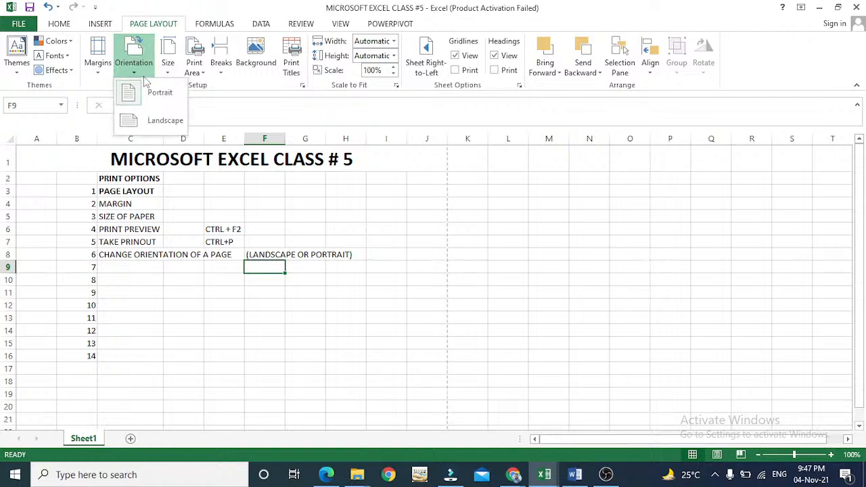
click(160, 118)
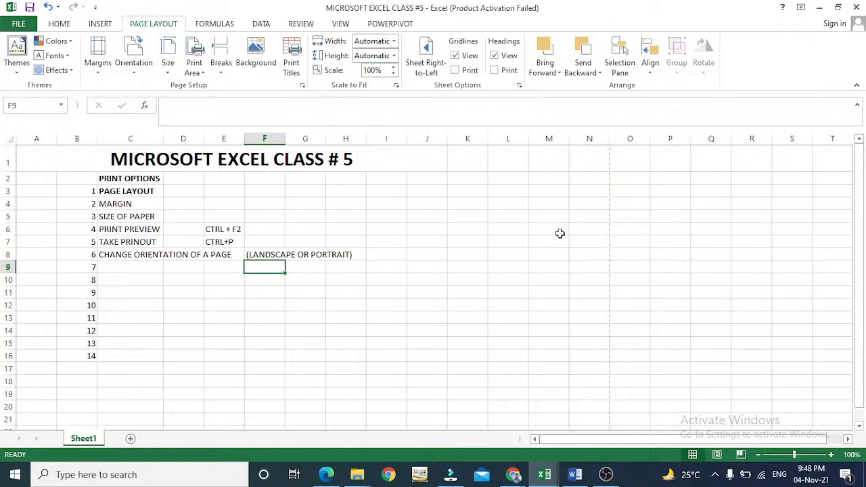
click(138, 64)
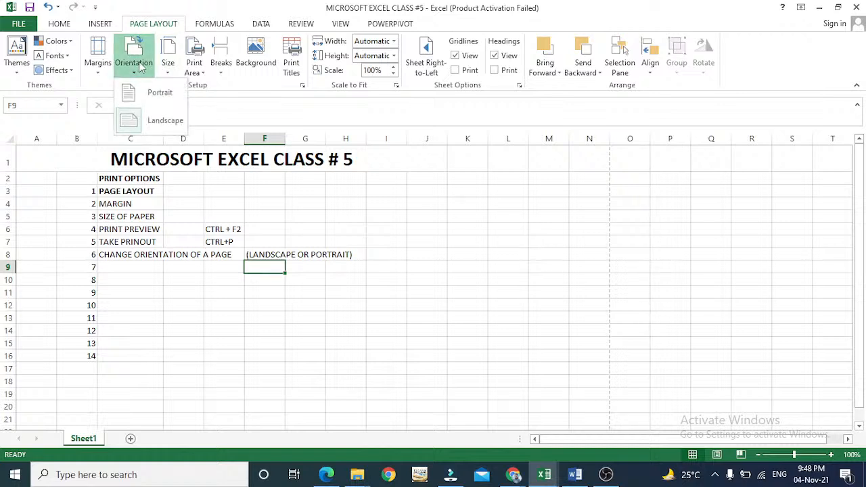
click(161, 93)
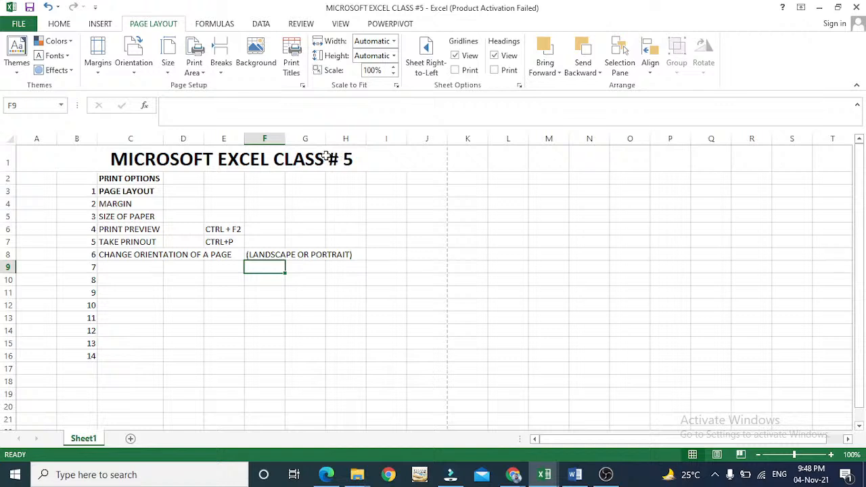
Set the picture file "capture tricksy tips" from the Pictures folder as the sheet background
key(Left)
key(Left)
key(Left)
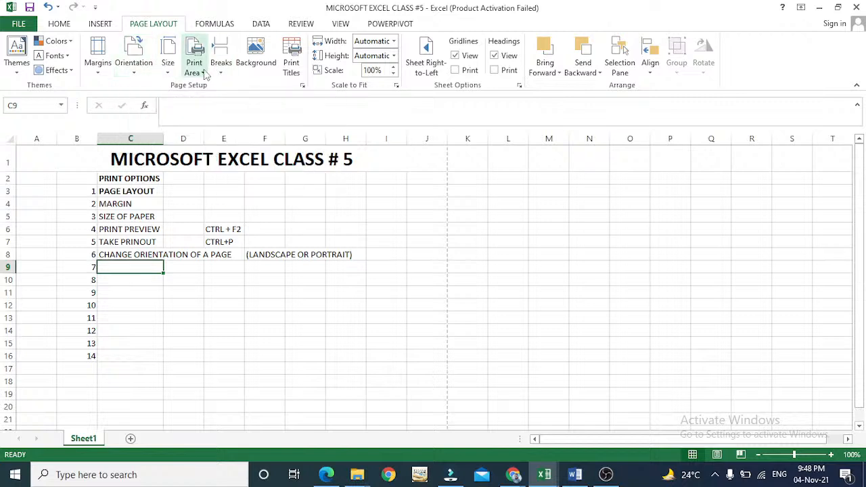
click(254, 62)
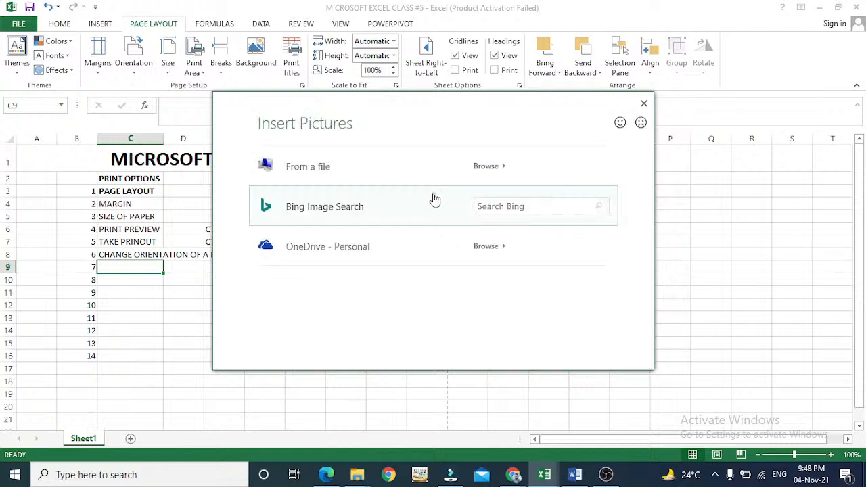
key(Escape)
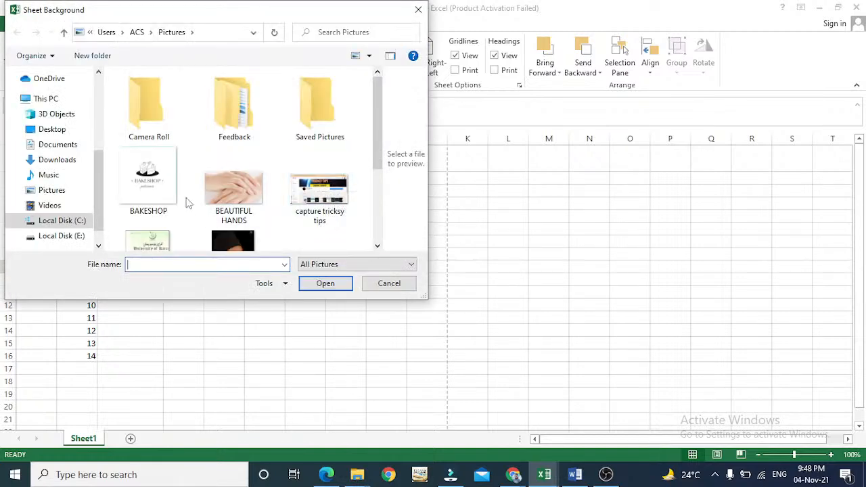
click(317, 192)
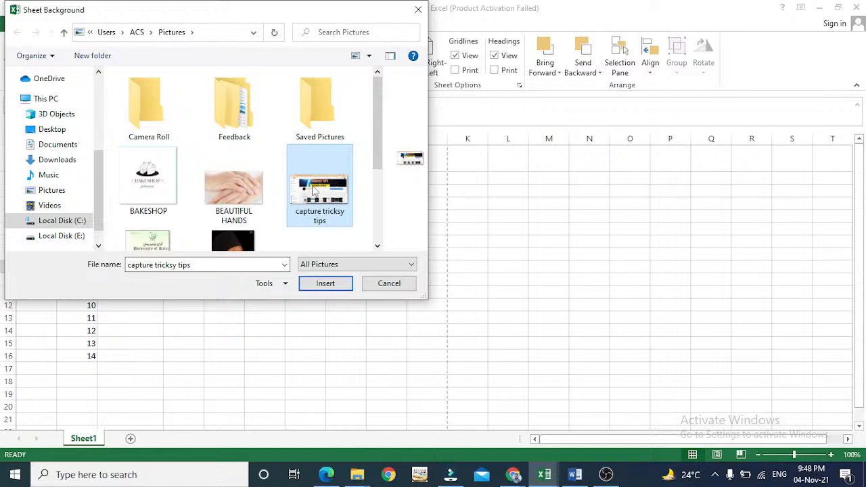
click(325, 285)
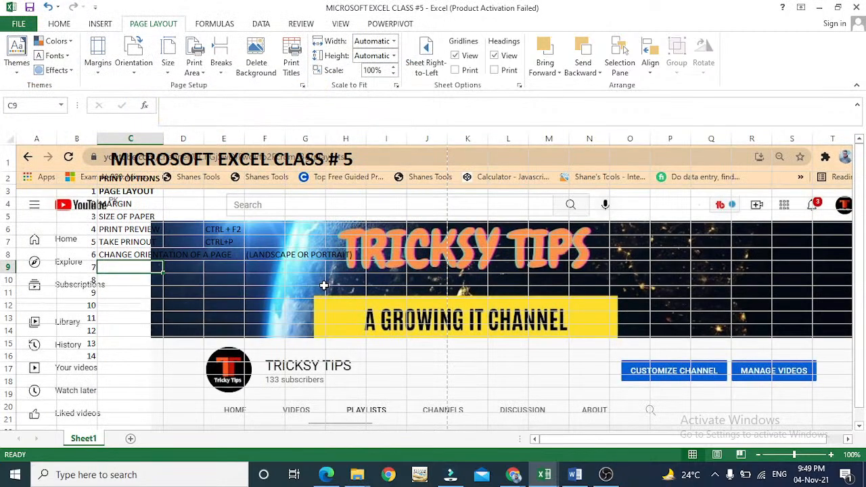
click(334, 241)
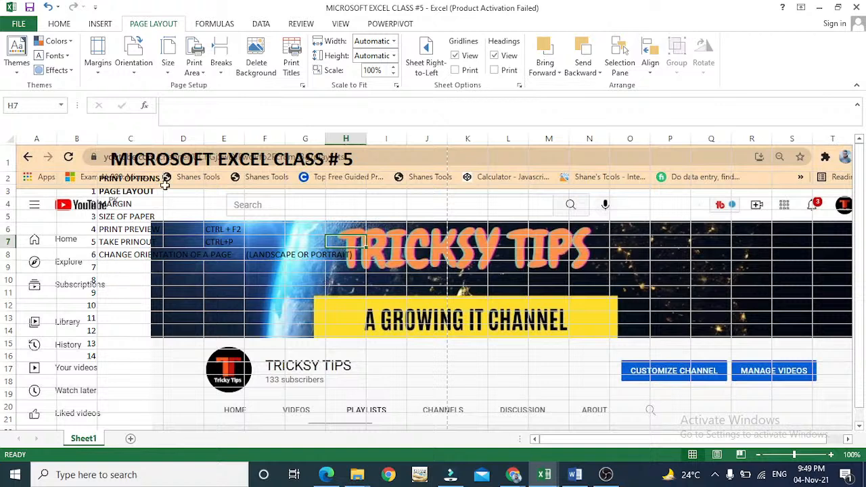
click(57, 154)
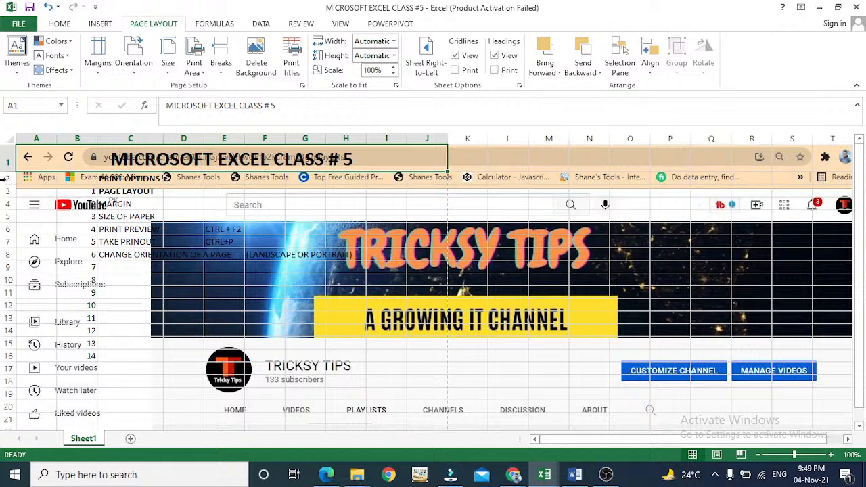
click(5, 147)
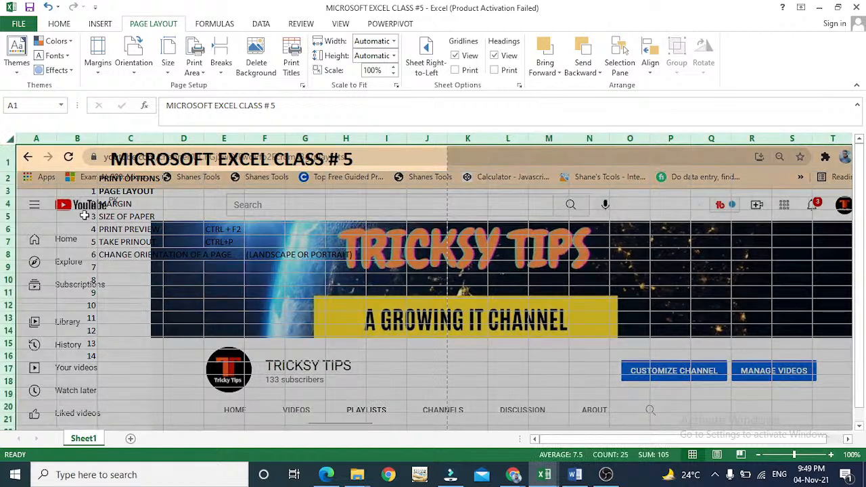
click(83, 215)
click(20, 151)
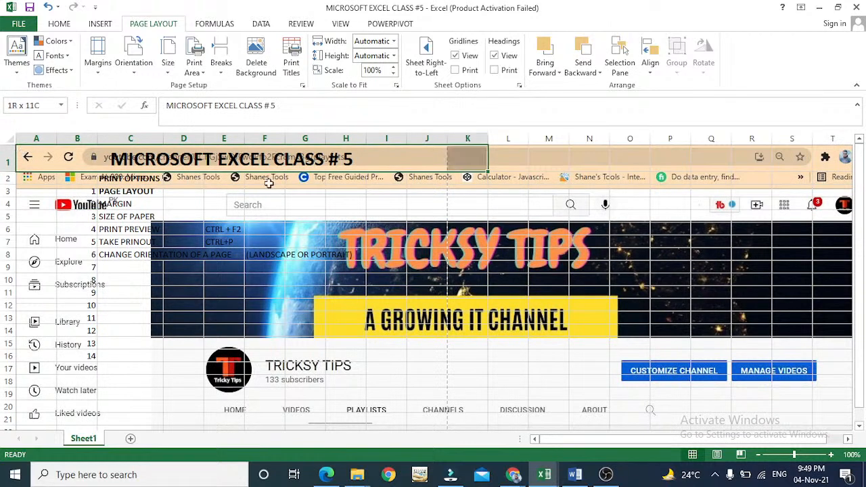
Examine how the list text in cells C2, C3 and C8 reads against the sheet background picture
scroll(269, 183, right, 1)
key(Down)
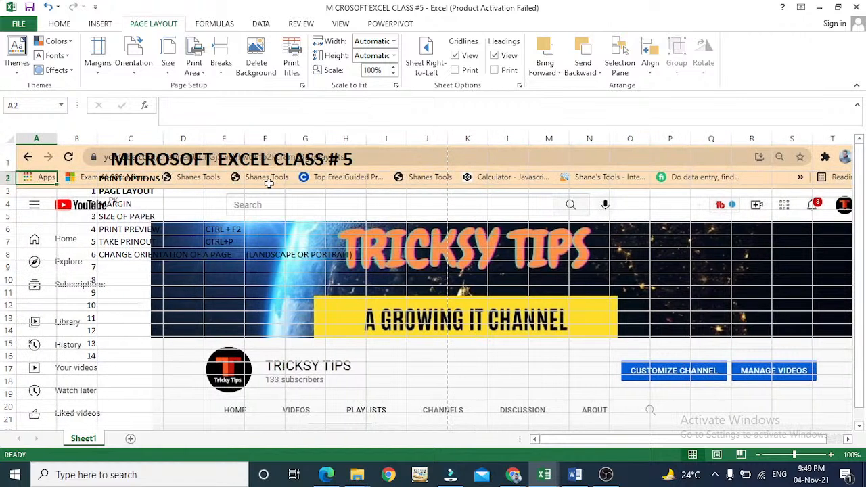
key(Up)
key(Right)
key(Left)
key(Down)
key(Down)
key(Left)
key(Left)
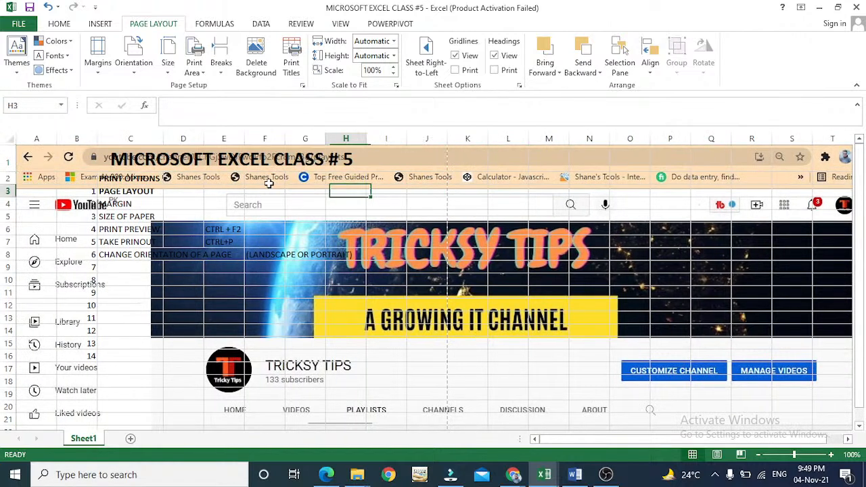
key(Up)
key(F2)
key(Escape)
key(Left)
key(Left)
key(Left)
key(Left)
key(Left)
key(Left)
key(Left)
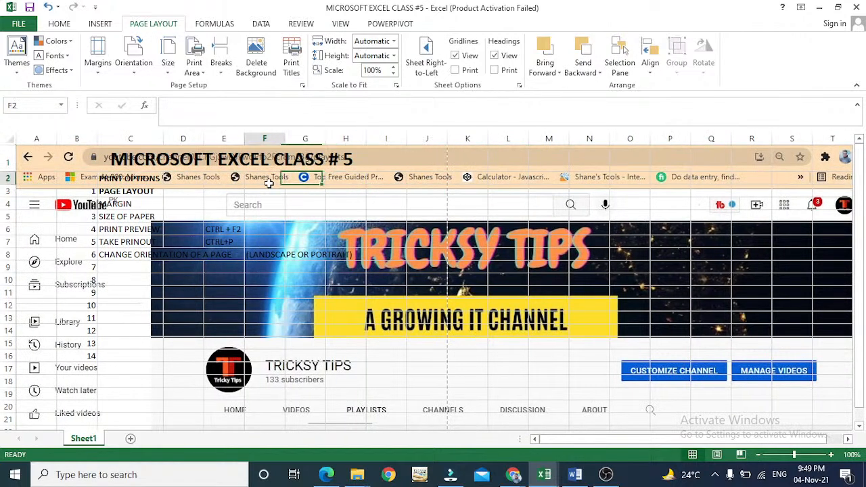
key(Right)
key(Right)
key(F2)
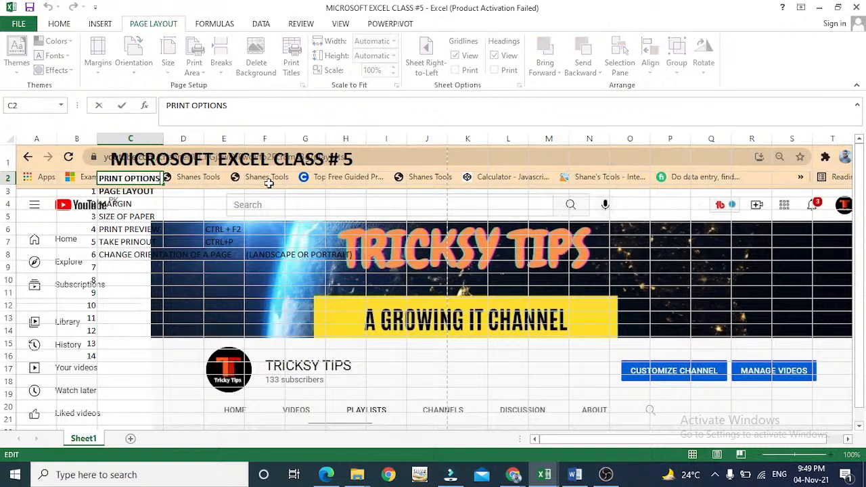
key(Escape)
key(Down)
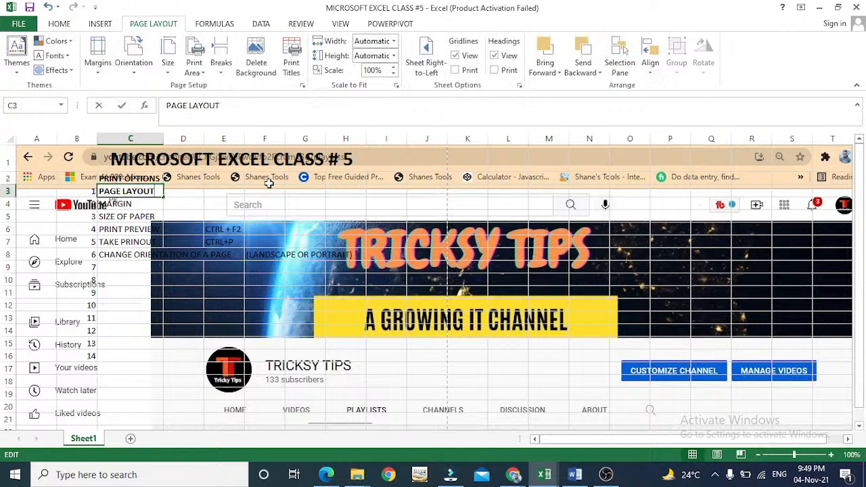
key(Down)
key(Down)
key(Down)
key(Down)
key(Down)
key(F2)
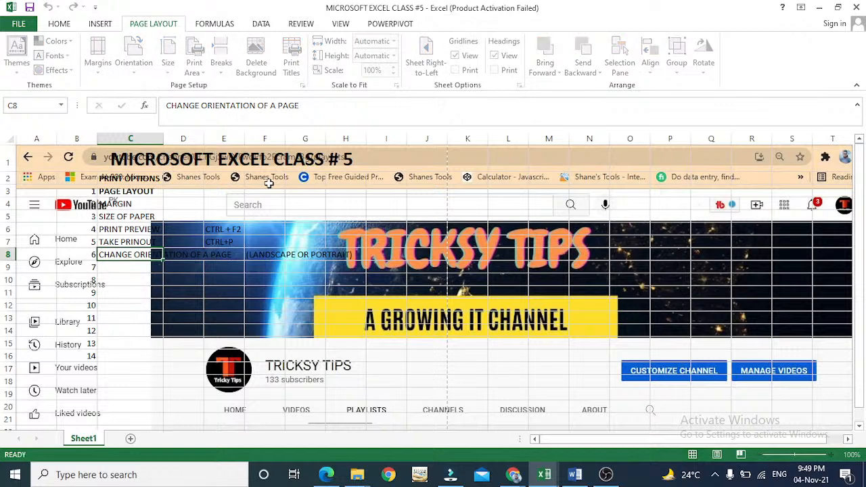
key(Escape)
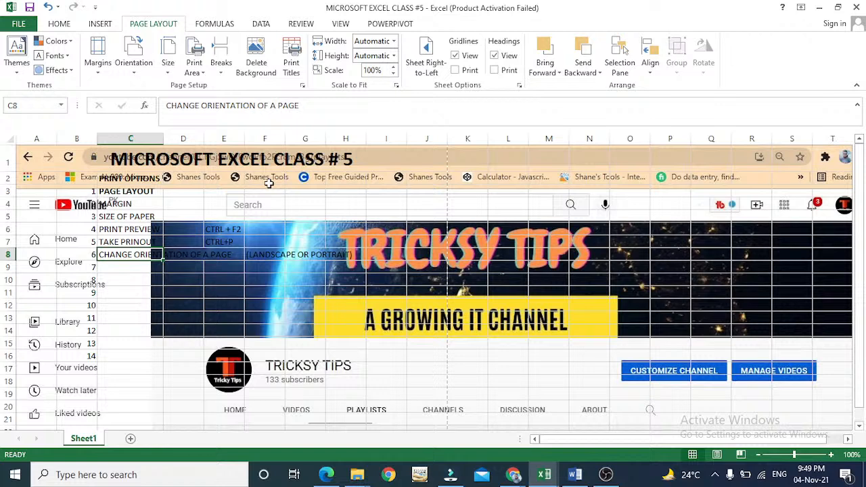
Examine the background picture across row 1, from the merged title cell out to about column Q
key(Right)
key(Right)
key(Right)
key(Right)
key(Right)
key(Right)
key(Up)
key(Up)
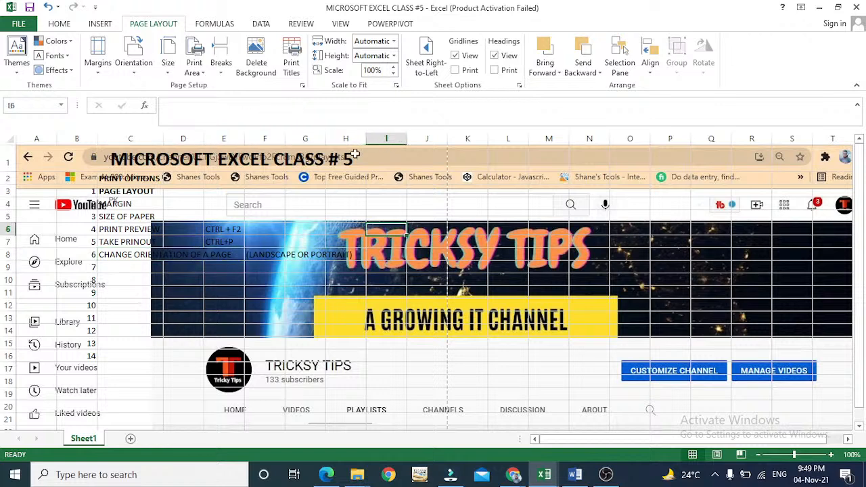
key(Up)
key(Up)
key(Up)
key(Up)
key(Up)
key(Right)
key(Right)
key(Right)
key(Right)
key(Right)
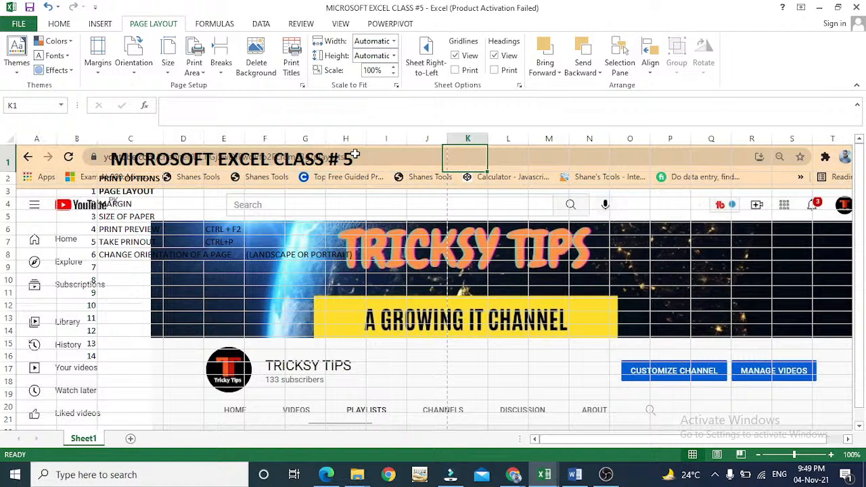
key(Left)
key(Left)
key(Left)
key(Left)
key(Left)
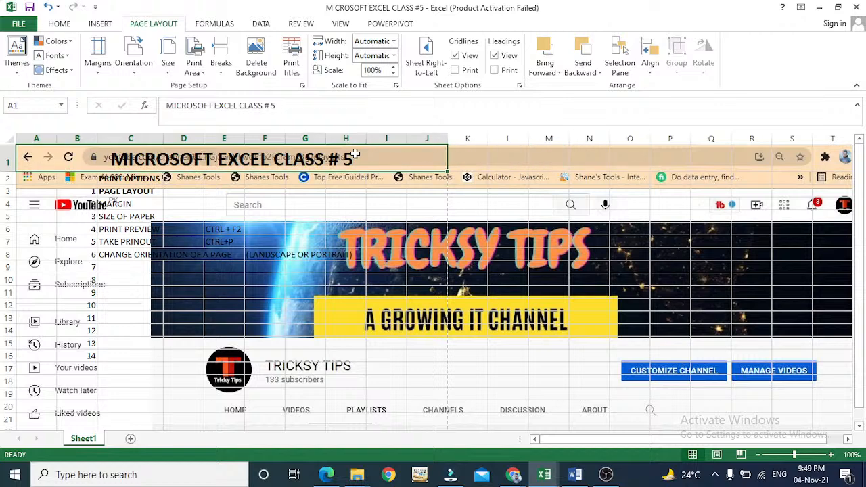
key(Right)
key(Right)
key(Right)
key(Right)
key(Right)
key(Right)
key(Right)
key(Right)
key(Left)
key(Left)
key(Left)
key(Left)
key(Left)
key(Left)
key(Left)
key(Left)
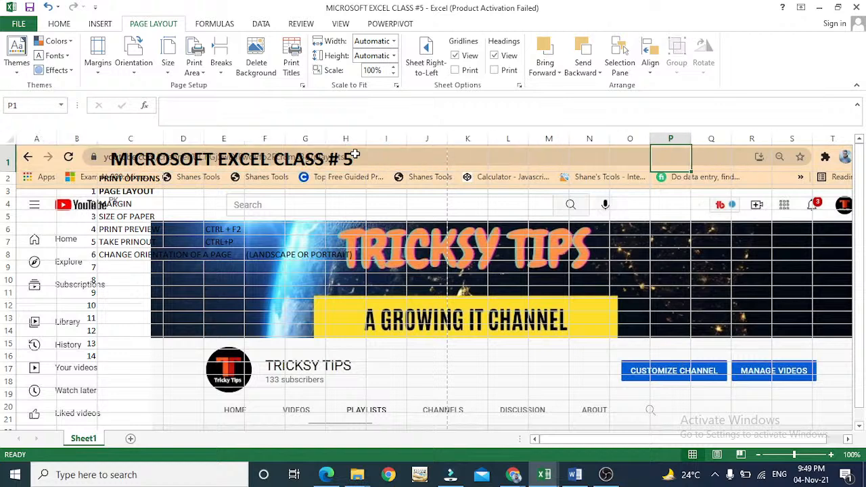
key(Right)
key(Right)
key(Right)
key(Right)
key(Right)
key(Right)
key(Right)
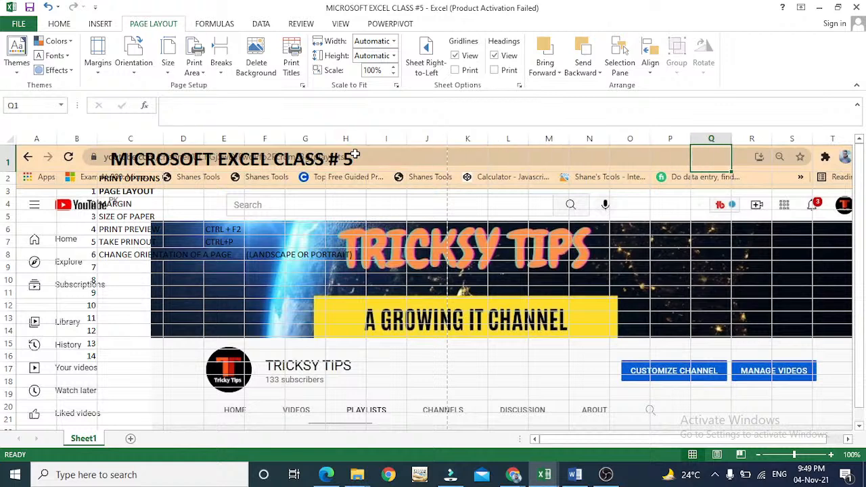
key(Left)
key(Left)
key(Left)
key(Left)
key(Left)
key(Left)
key(Left)
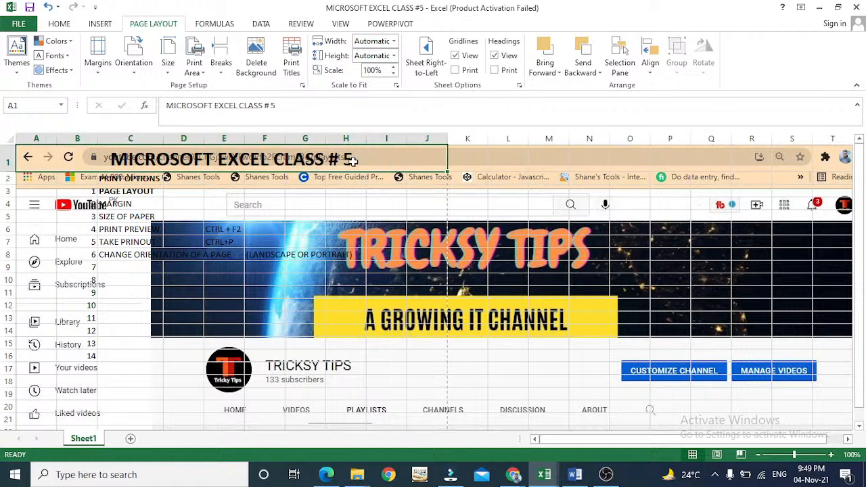
key(Right)
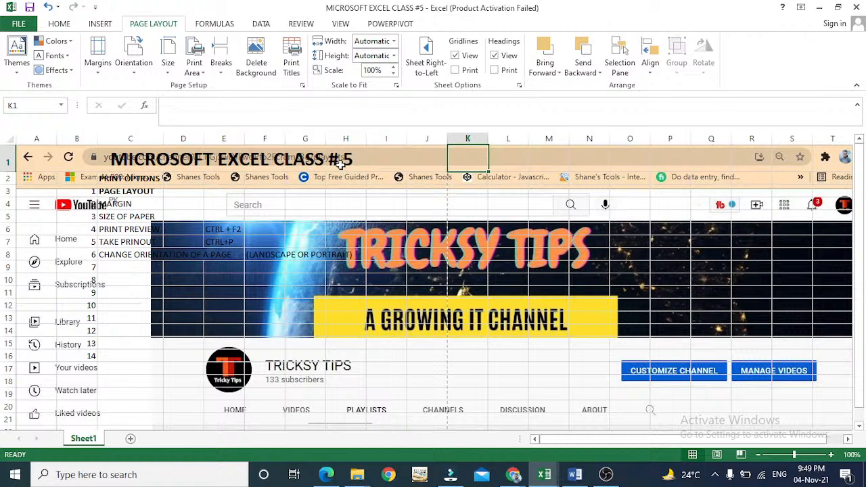
Examine how the background picture continues down the sheet along column K to about row 99
key(Down)
key(Down)
key(Down)
key(Down)
key(Down)
key(Down)
key(Down)
key(Down)
key(Down)
key(Down)
key(Down)
key(Down)
key(Down)
key(Down)
key(Down)
key(Down)
key(Down)
key(Down)
key(Down)
key(Down)
key(Down)
key(Down)
key(Down)
key(Down)
key(Down)
key(Down)
key(Down)
key(Down)
key(Down)
key(Down)
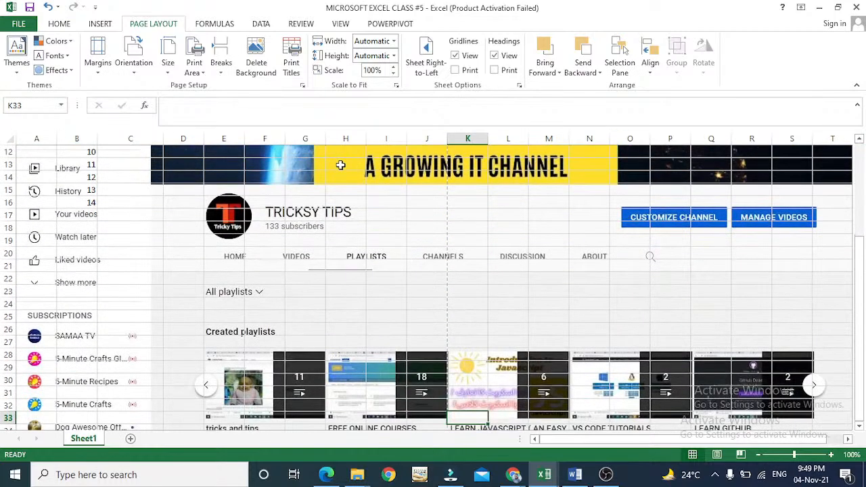
key(Down)
key(Down)
key(Down)
key(Down)
key(Down)
key(Down)
key(Down)
key(Down)
key(Down)
key(Down)
key(Down)
key(Down)
key(Down)
key(Down)
key(Down)
key(Down)
key(Down)
key(Down)
key(Down)
key(Down)
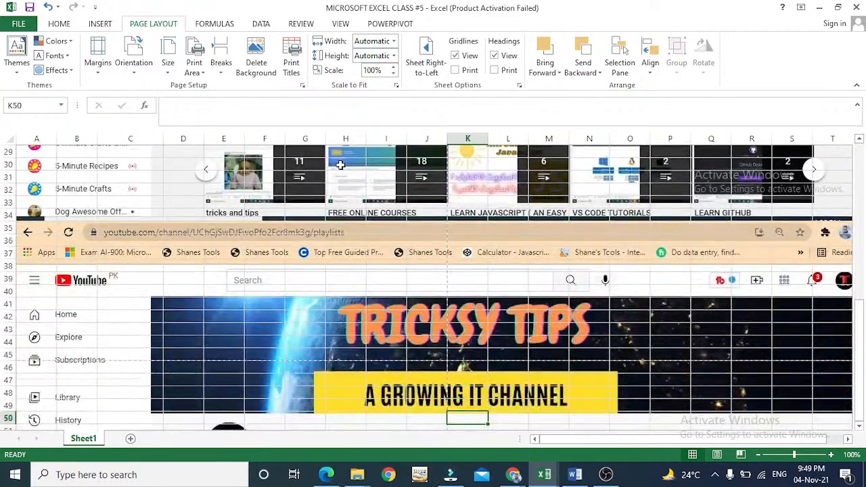
key(Down)
key(Down)
key(Down)
key(Down)
key(Down)
key(Down)
key(Down)
key(Down)
key(Down)
key(Down)
key(Down)
key(Down)
key(Down)
key(Down)
key(Down)
key(Down)
key(Down)
key(Down)
key(Down)
key(Down)
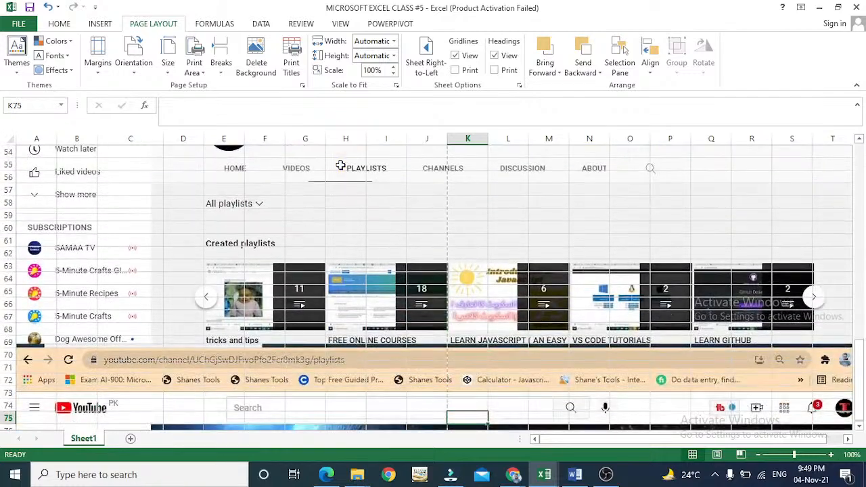
key(Down)
key(Down)
key(Down)
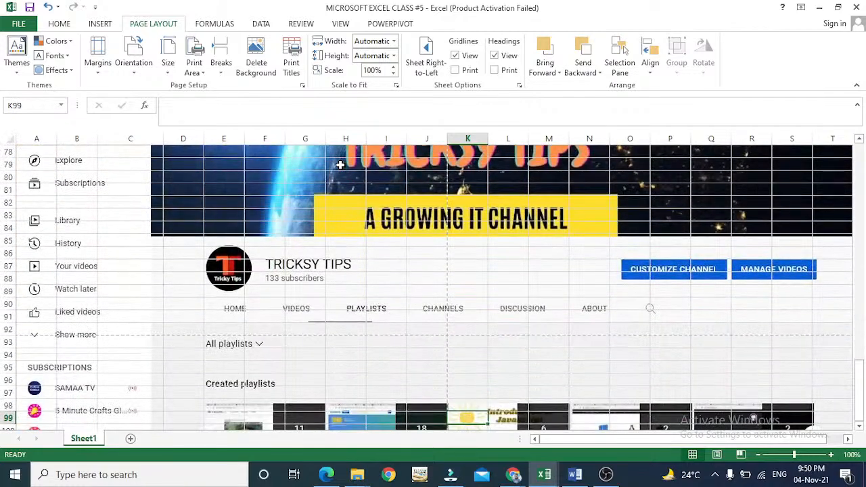
Examine the sheet background picture back up column K from row 99 towards the top of the sheet
key(Up)
key(Up)
key(Up)
key(Up)
key(Up)
key(Up)
key(Up)
key(Up)
key(Up)
key(Up)
key(Up)
key(Up)
key(Up)
key(Up)
key(Up)
key(Up)
key(Up)
key(Up)
key(Up)
key(Up)
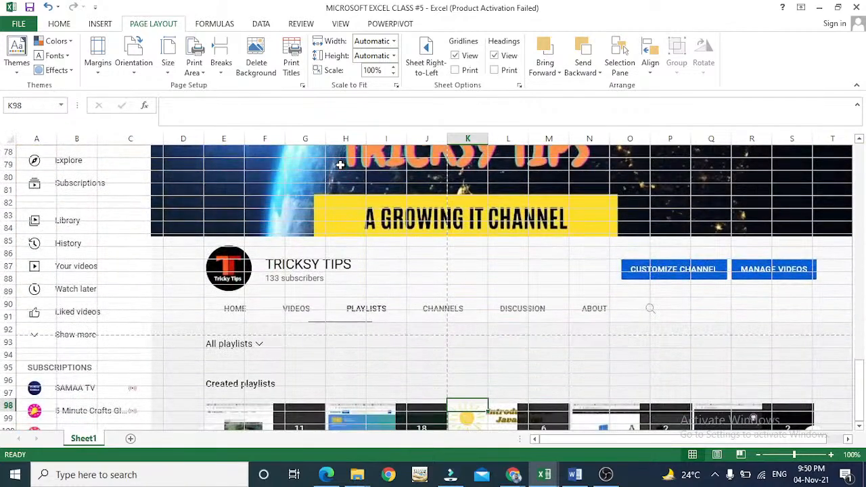
key(Up)
key(Up)
key(Up)
key(Up)
key(Up)
key(Up)
key(Up)
key(Up)
key(Up)
key(Up)
key(Up)
key(Up)
key(Up)
key(Up)
key(Up)
key(Up)
key(Up)
key(Up)
key(Up)
key(Up)
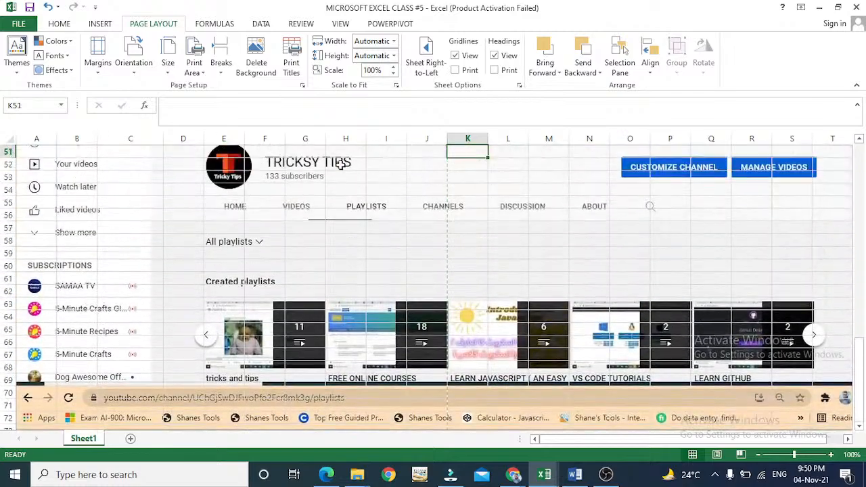
key(Up)
key(Up)
key(Up)
key(Up)
key(Up)
key(Up)
key(Up)
key(Up)
key(Up)
key(Up)
key(Up)
key(Up)
key(Up)
key(Up)
key(Up)
key(Up)
key(Up)
key(Up)
key(Up)
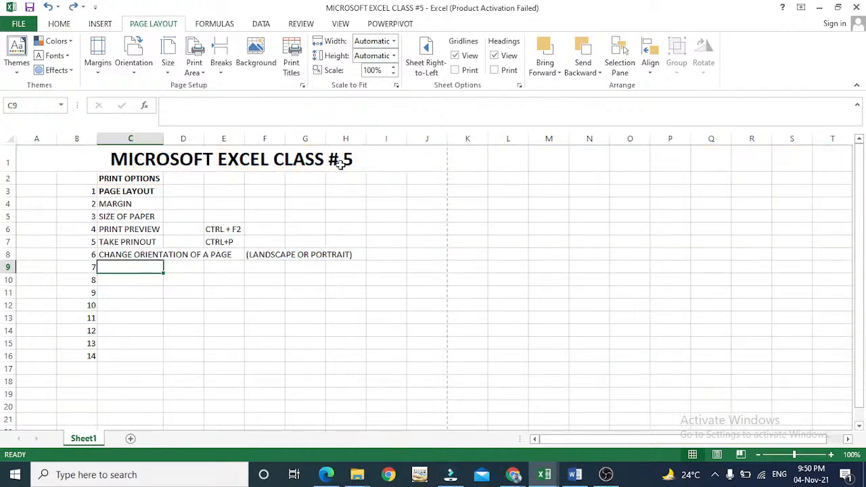
Enter "CHANGE BACKGROUND OF A SHEET" in cell C9 as list topic 7, discarding the suggested completion
text(CHANGE)
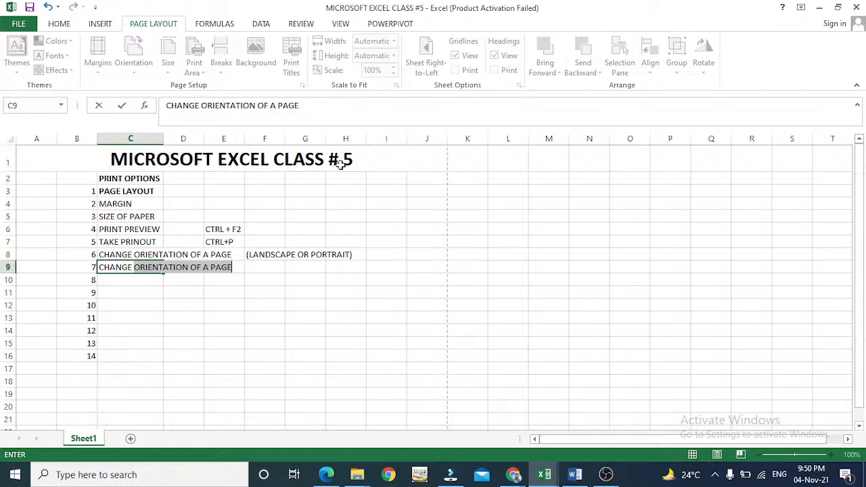
key(Delete)
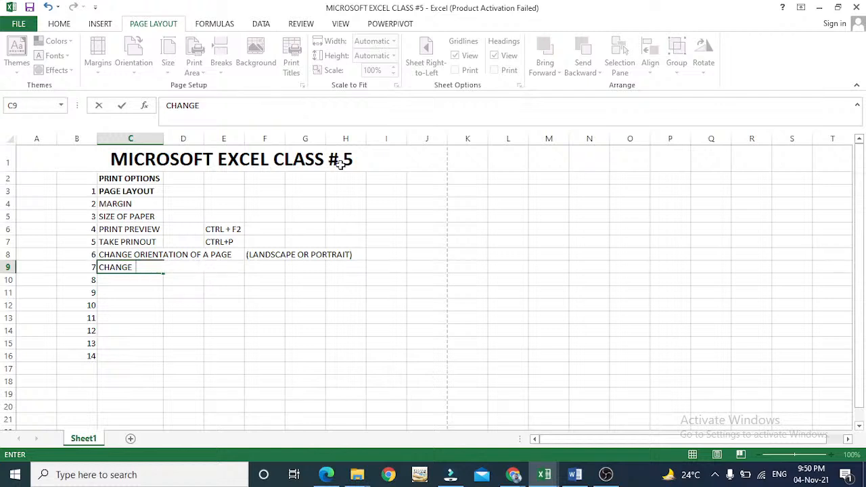
text(BAS)
key(BackSpace)
text(CKGROUND OF )
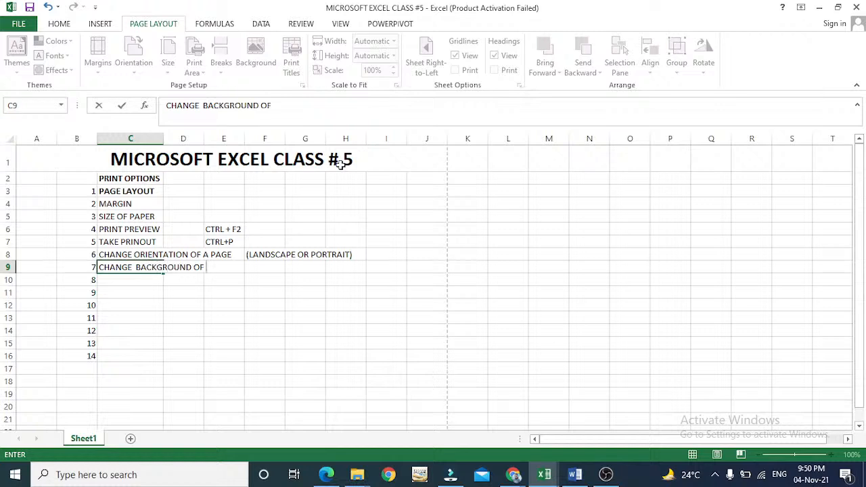
text(A SHEET)
key(Return)
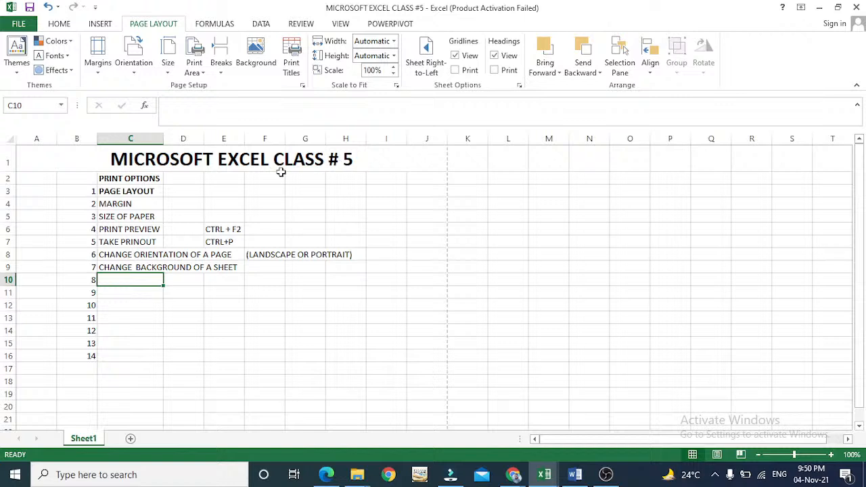
Try the Yellow Orange theme colors and the Integral theme on the workbook
click(70, 42)
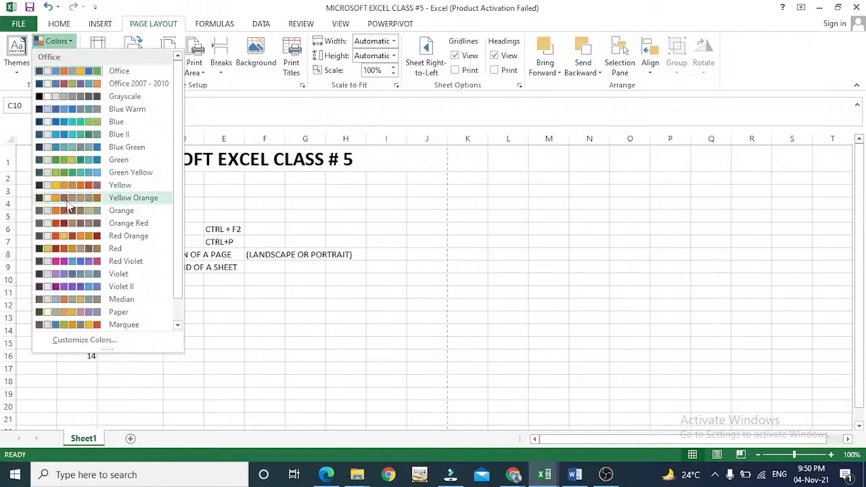
click(92, 197)
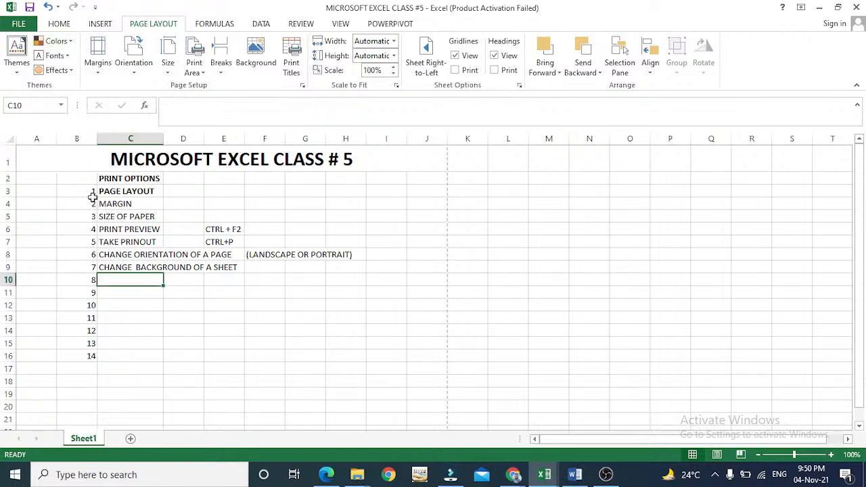
click(16, 55)
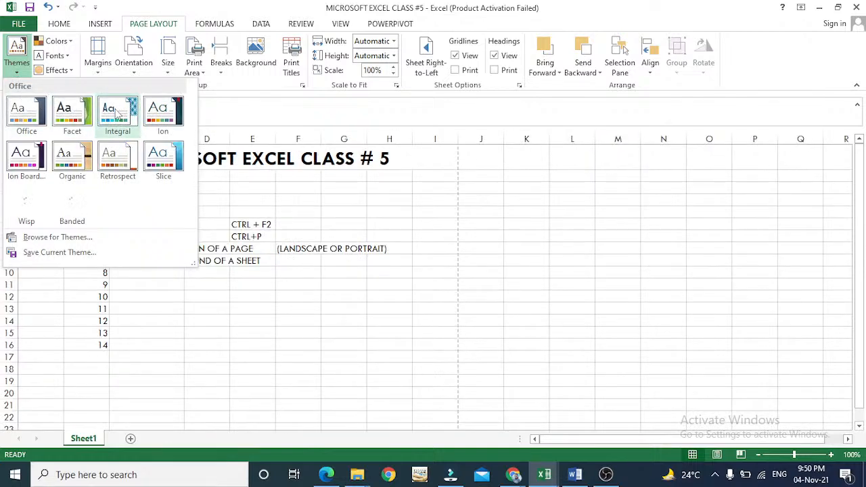
click(117, 112)
Apply the Ion theme to the workbook
click(16, 56)
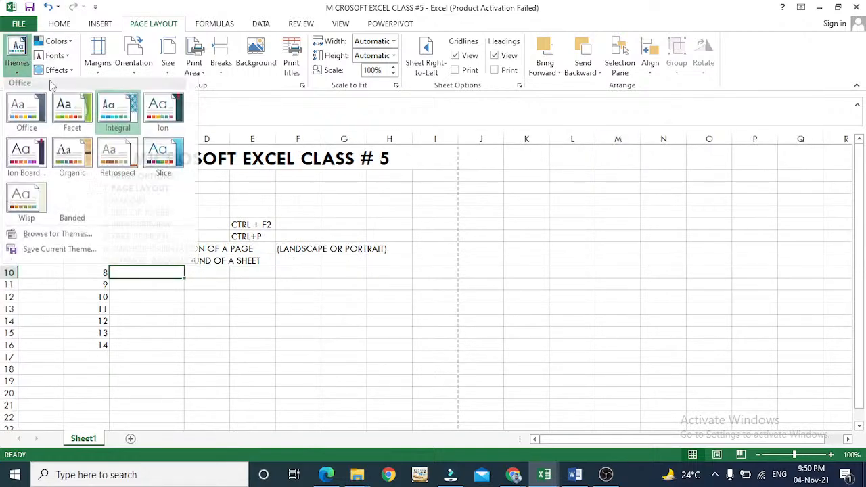
click(165, 113)
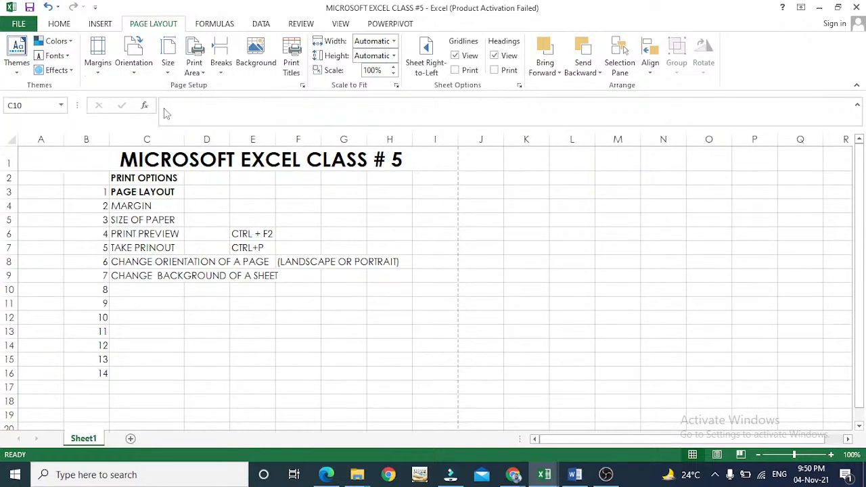
click(18, 58)
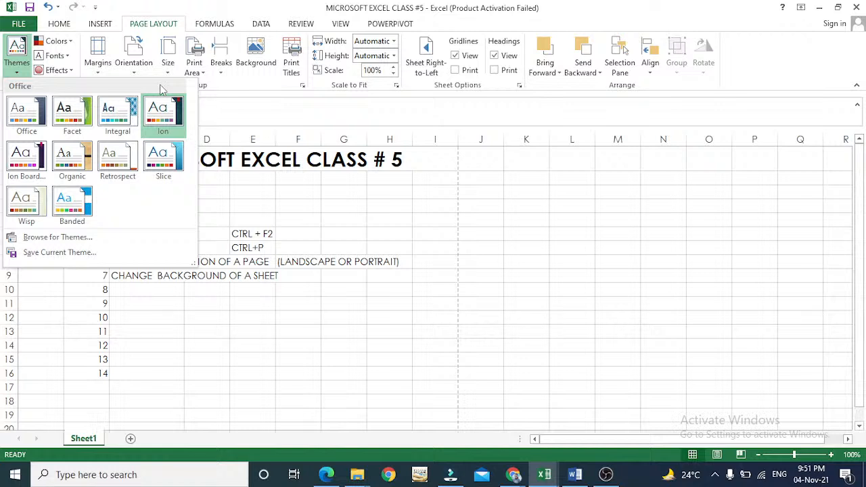
click(339, 277)
Enter "CHANGE THE THEME OF A PAGE" in cell C10 as list topic 8
text(C)
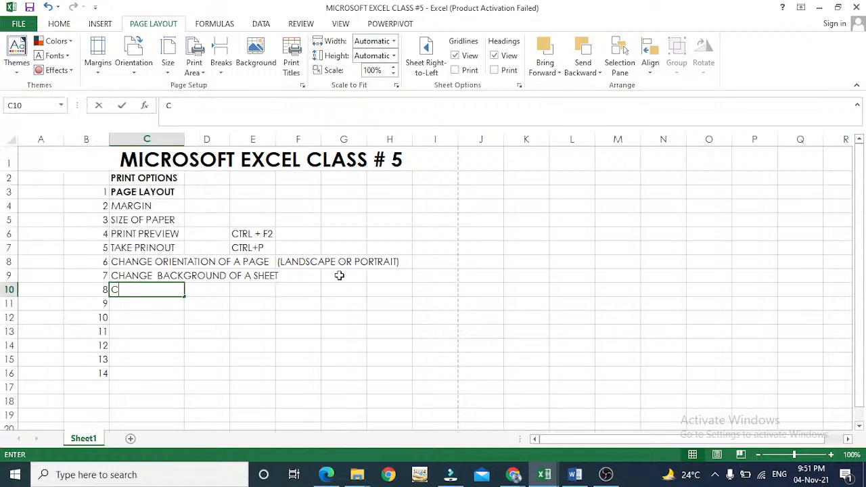
text(HANGE THE THEME)
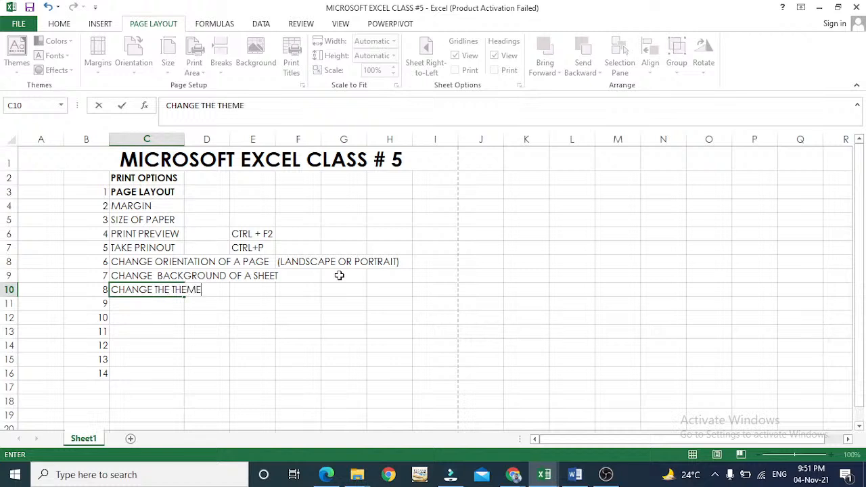
text( OF A PAGE)
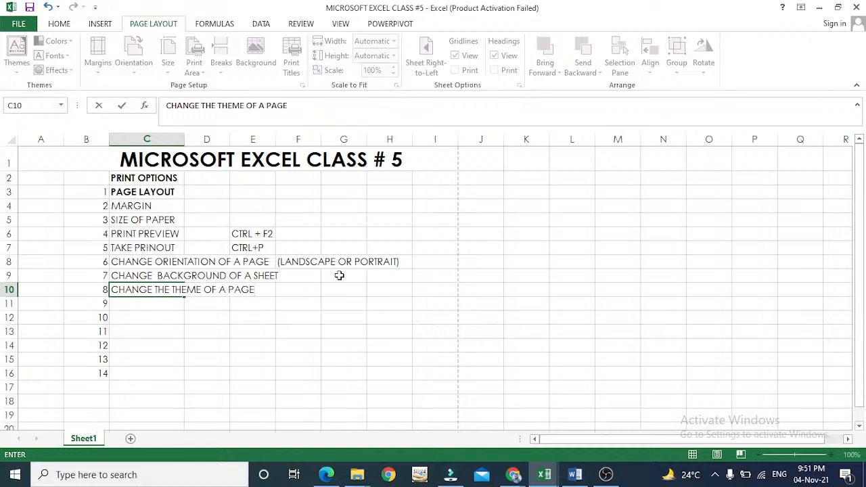
key(Return)
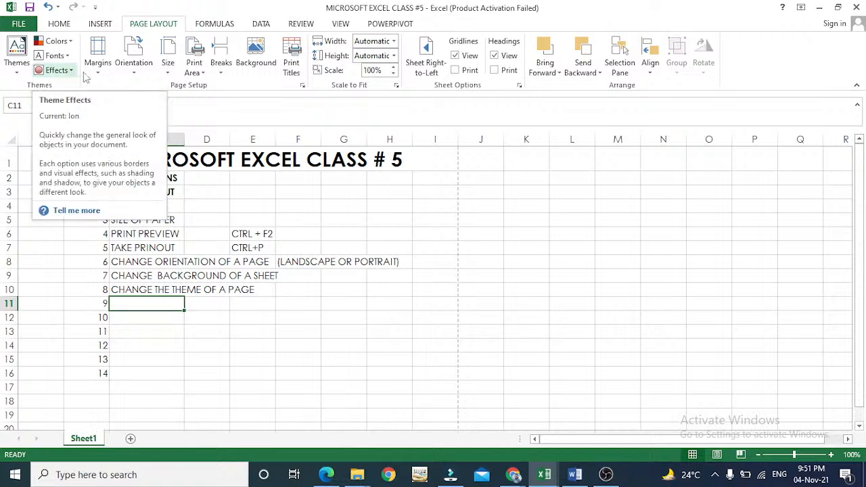
Examine the print area and print titles settings in the page setup, leaving them unset
click(291, 68)
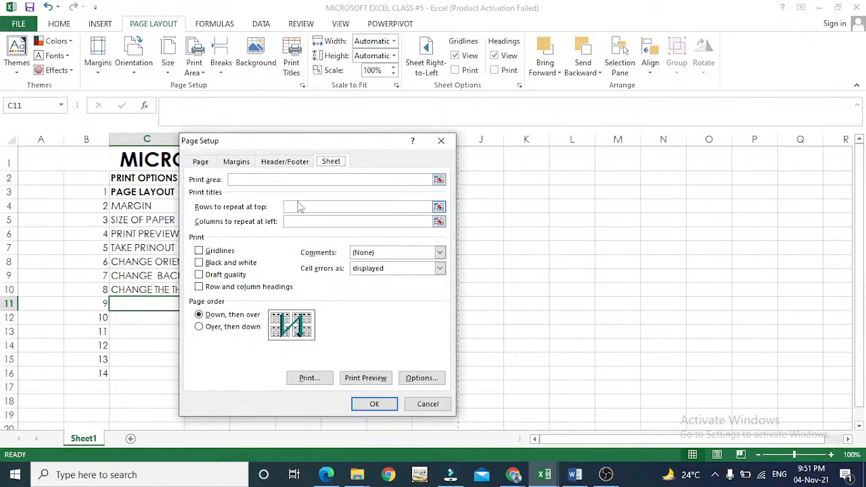
click(278, 179)
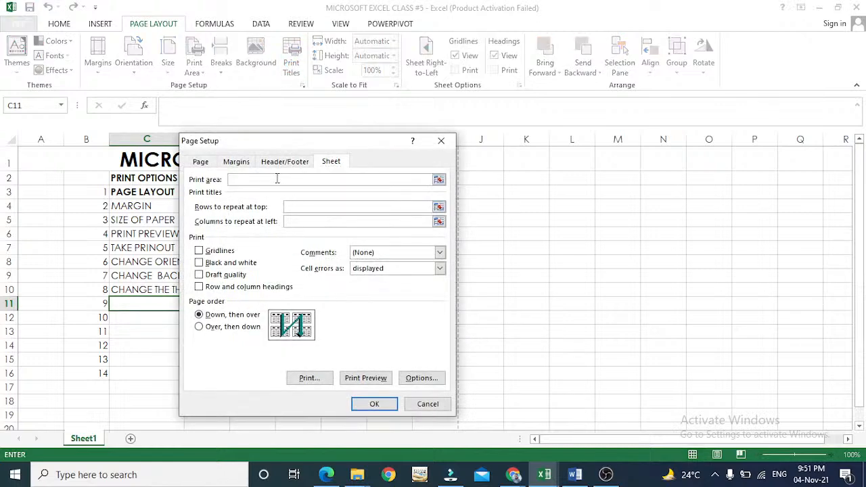
key(Escape)
Review the topic list in column C from row 12 up to the merged title in row 1
key(Down)
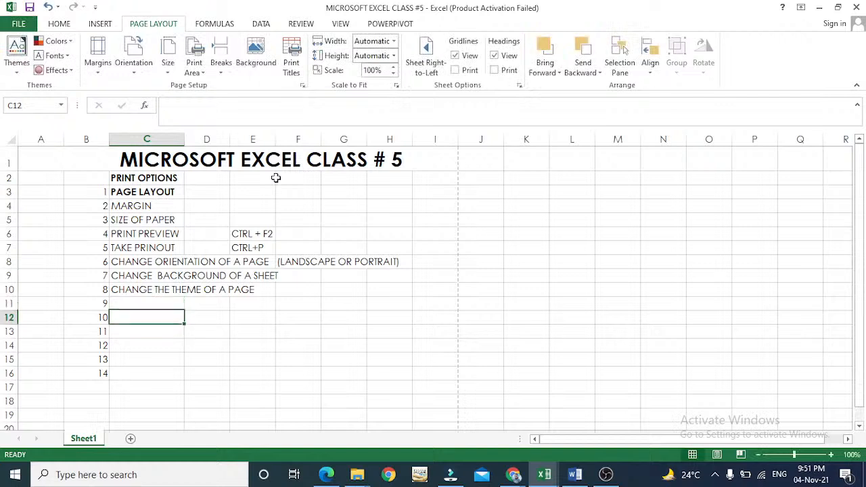
key(Up)
key(Up)
key(Up)
key(Up)
key(Up)
key(Up)
key(Up)
key(Up)
key(Up)
key(Up)
key(Up)
key(Down)
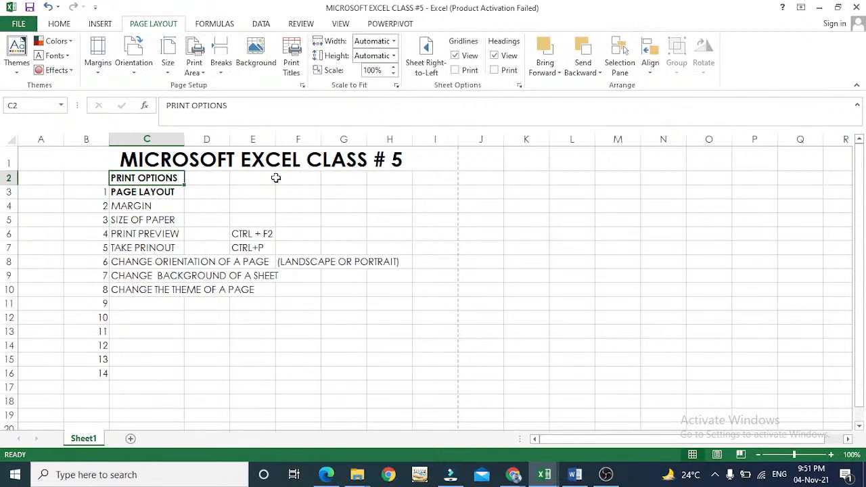
key(Up)
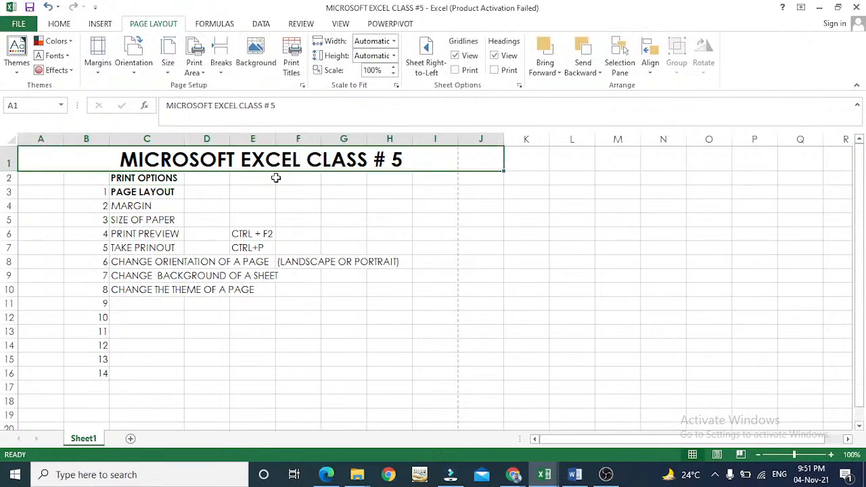
Examine the rows below the topic list down to the dashed page-break line under row 47
key(Down)
key(Down)
key(Down)
key(Down)
key(Down)
key(Down)
key(Down)
key(Down)
key(Down)
key(Down)
key(Down)
key(Down)
key(Down)
key(Down)
key(Down)
key(Down)
key(Down)
key(Down)
key(Down)
key(Down)
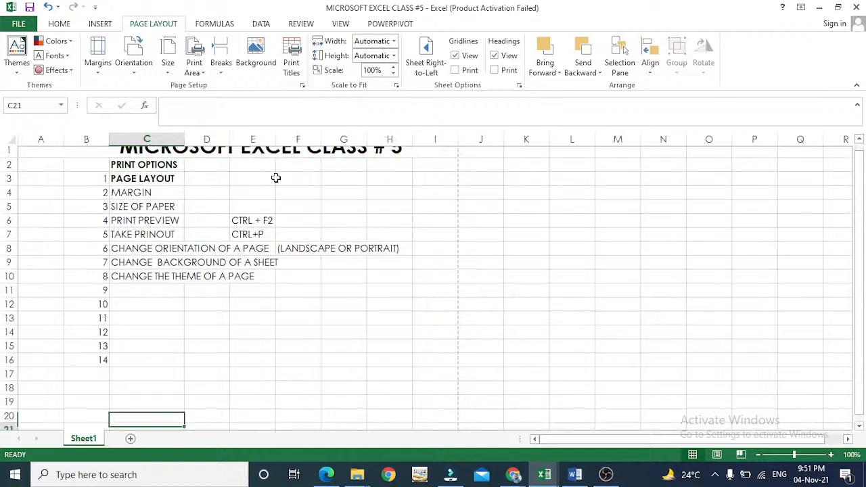
key(Down)
key(Down)
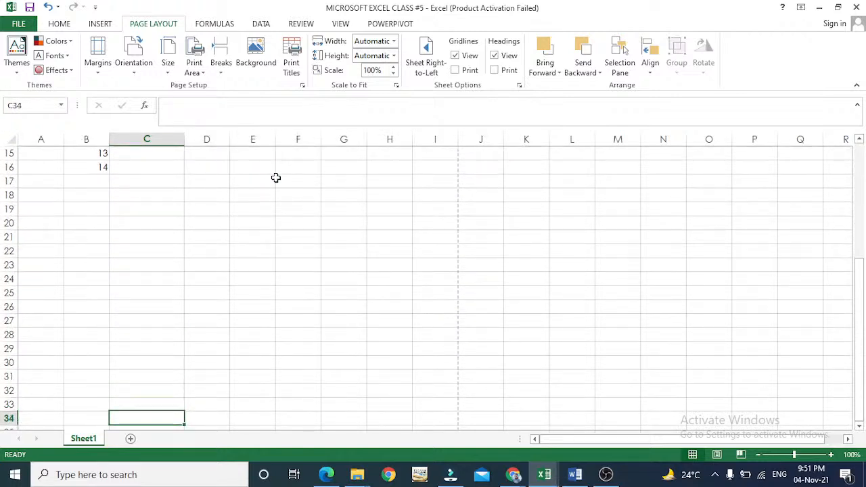
key(Down)
key(Down)
key(Down)
key(Down)
key(Down)
key(Down)
key(Down)
key(Down)
key(Down)
key(Down)
key(Down)
key(Down)
key(Down)
key(Down)
key(Down)
key(Down)
key(Down)
key(Down)
key(Down)
key(Down)
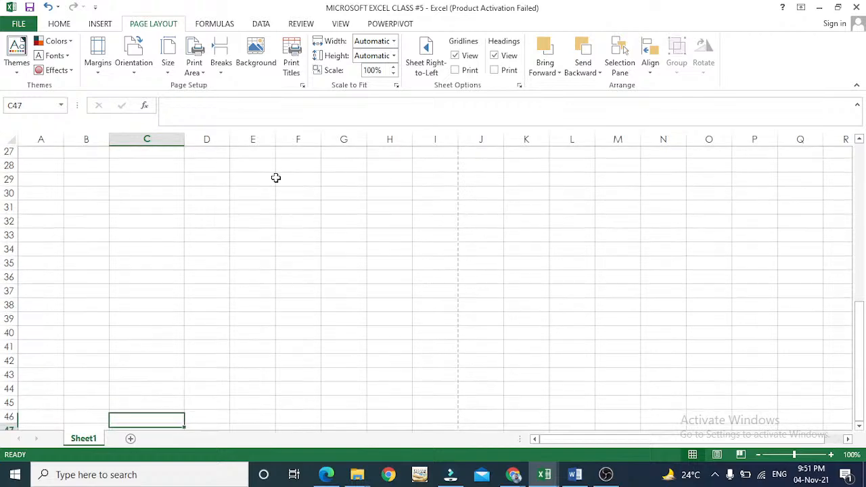
key(Up)
key(Up)
key(Up)
key(Up)
key(Up)
key(Up)
key(Up)
key(Up)
key(Left)
key(Left)
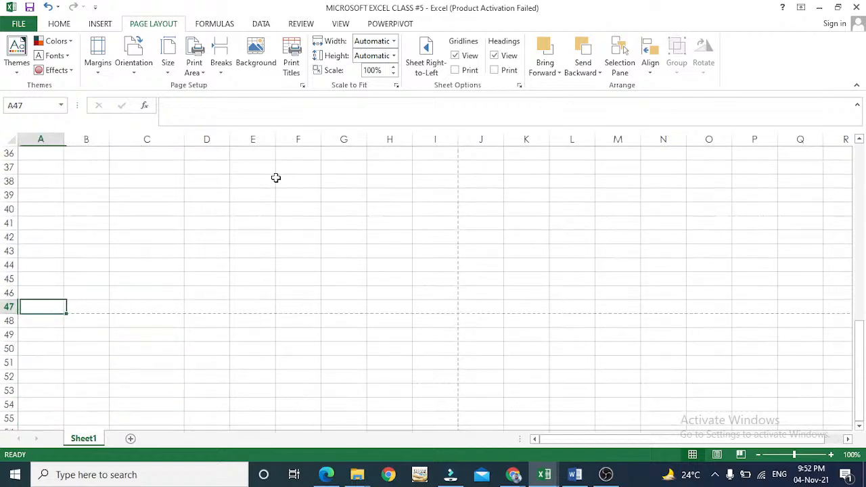
key(Down)
key(Right)
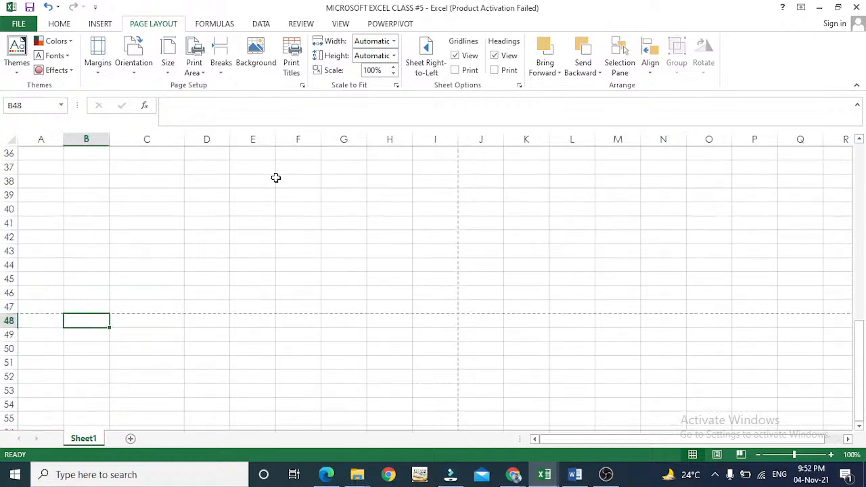
Enter "PRINT TITLES" in cell C11 as list topic 9
key(Up)
key(Up)
key(Up)
key(Up)
key(Up)
key(Up)
key(Up)
key(Up)
key(Up)
key(Up)
key(Up)
key(Up)
key(Up)
key(Up)
key(Up)
key(Up)
key(Up)
key(Up)
key(Up)
key(Up)
key(Up)
key(Up)
key(Up)
key(Up)
key(Up)
key(Up)
key(Up)
key(Up)
key(Up)
key(Up)
key(Up)
key(Up)
key(Up)
key(Up)
key(Up)
key(Up)
key(Up)
key(Up)
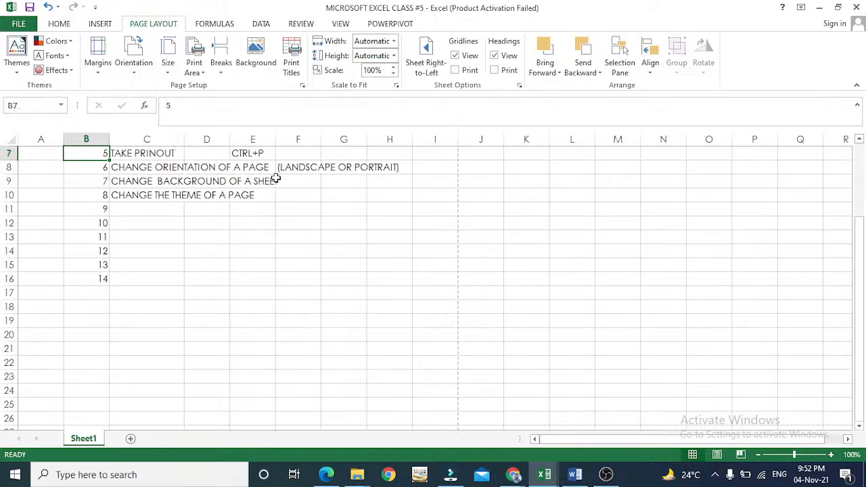
key(Down)
key(Down)
key(Down)
key(Down)
key(Down)
key(Down)
key(Down)
key(Down)
key(Down)
key(Down)
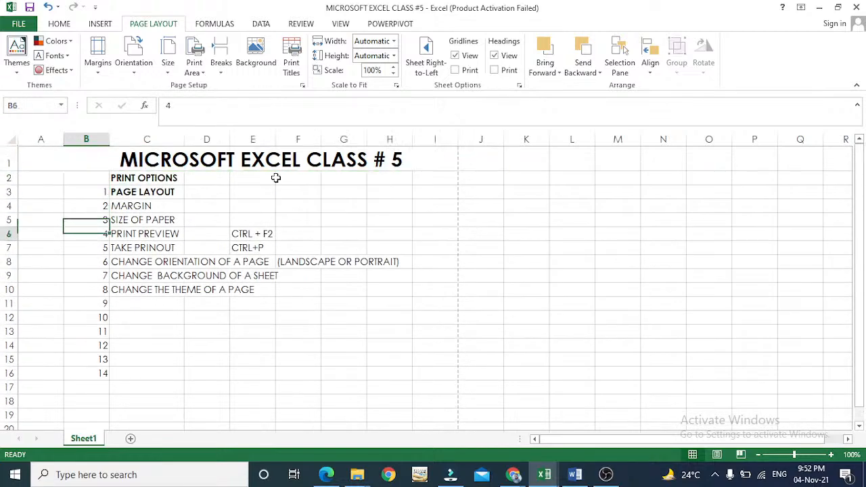
key(Right)
key(Up)
text(PRIN)
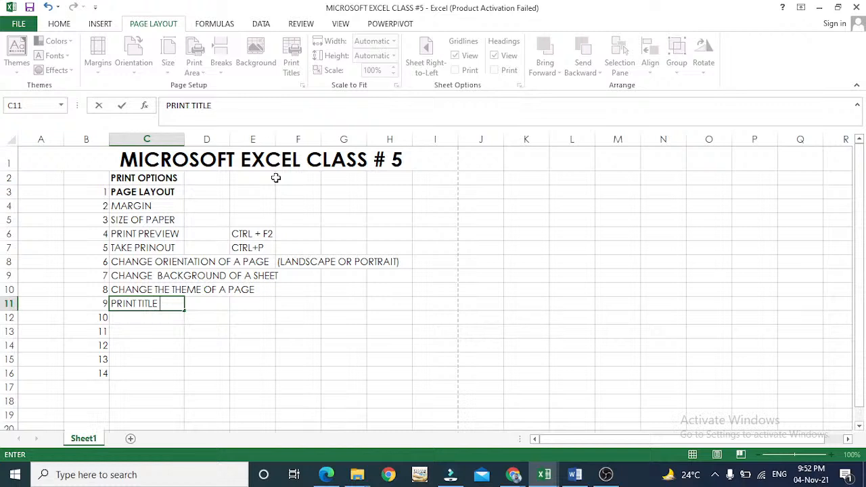
text(S)
key(Return)
Set the print titles' rows to repeat at top to =A1, the merged class title
key(Up)
key(Up)
key(Up)
key(Up)
key(Up)
key(Up)
key(Up)
key(Up)
key(Up)
key(Up)
key(Up)
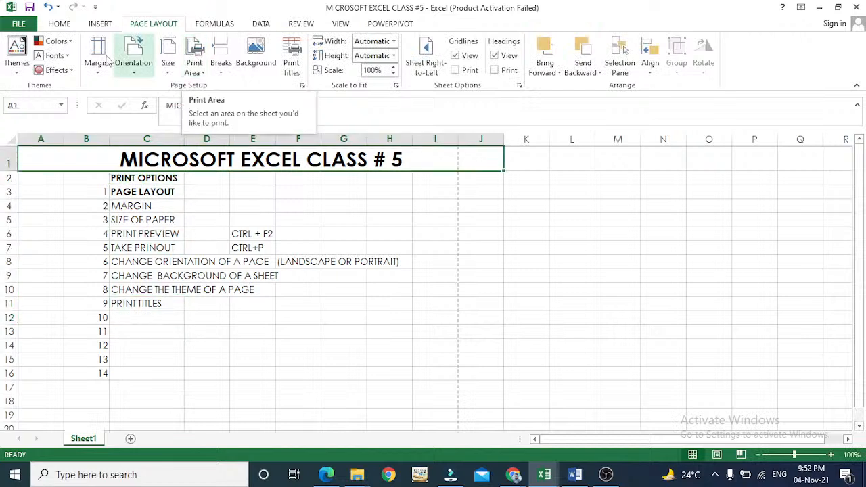
click(291, 60)
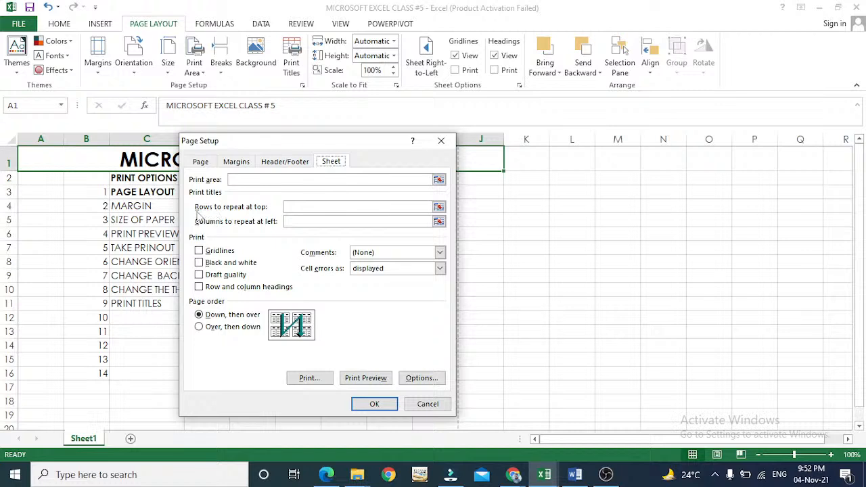
click(294, 207)
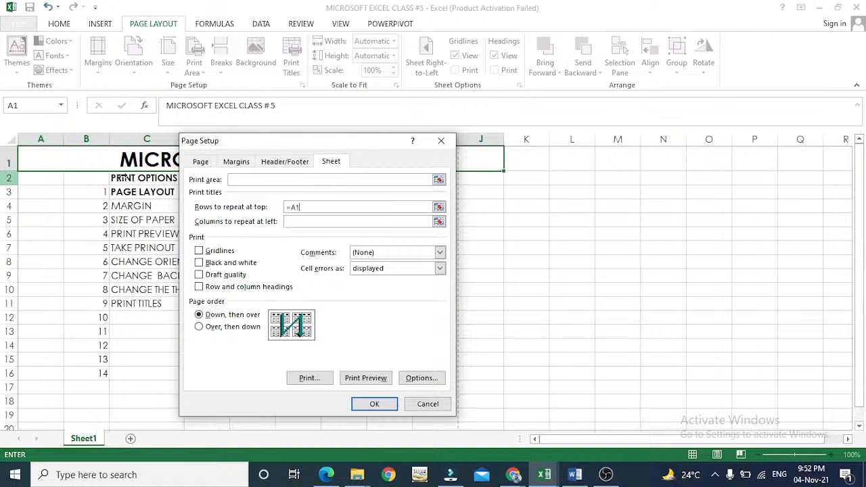
click(388, 402)
key(Down)
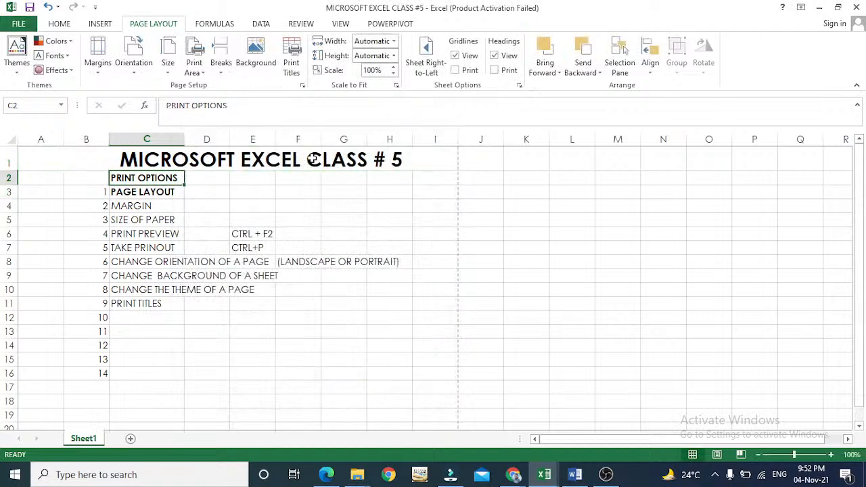
Copy entire rows 2 to 16, which hold the print options topic list
click(314, 159)
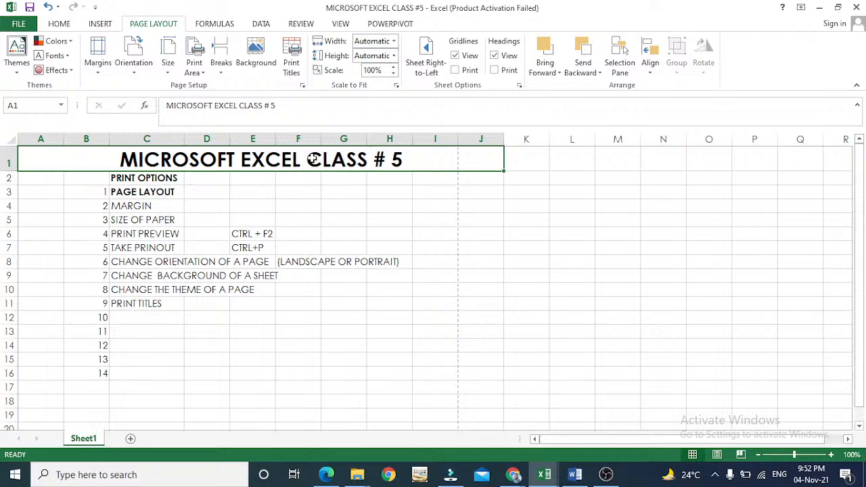
key(shift+space)
key(Right)
key(Down)
key(Left)
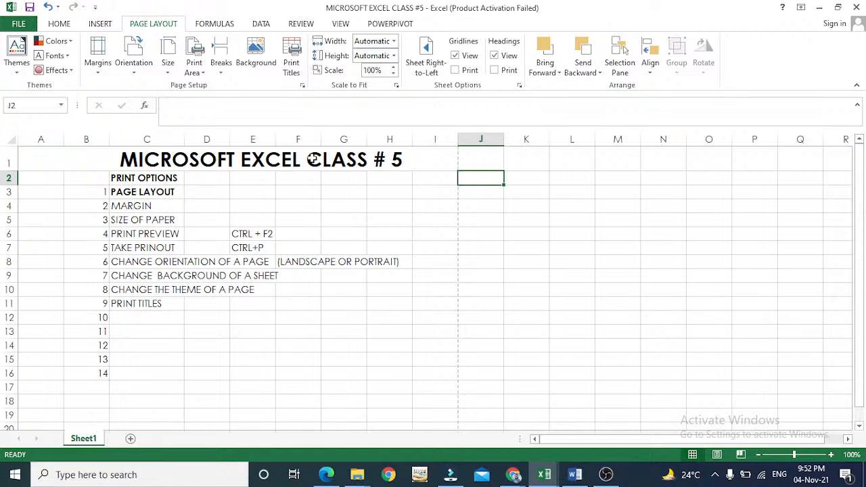
key(Home)
key(shift+space)
key(shift+Down)
key(shift+Down)
key(shift+Down)
key(shift+Down)
key(shift+Down)
key(shift+Down)
key(shift+Down)
key(shift+Down)
key(shift+Down)
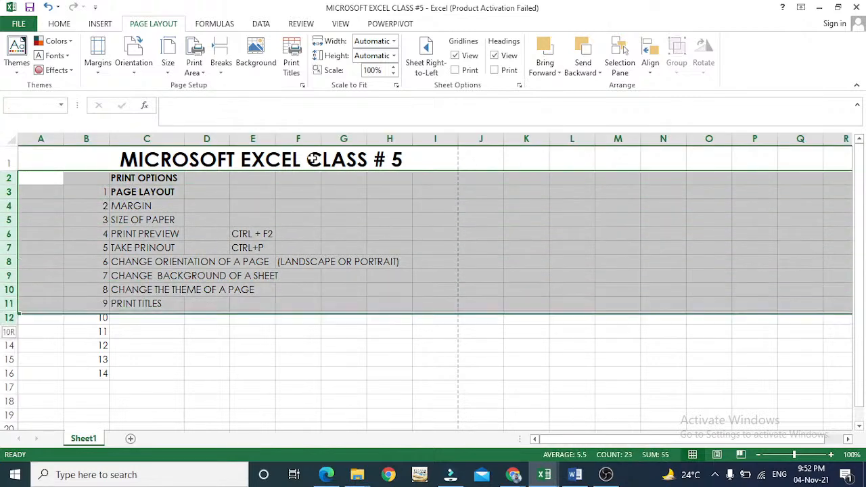
key(shift+Down)
key(shift+Down)
key(shift+Down)
key(shift+Down)
key(shift+Down)
key(ctrl+c)
Paste the copied topic list rows starting at cell A51, below the page break under row 47
key(Down)
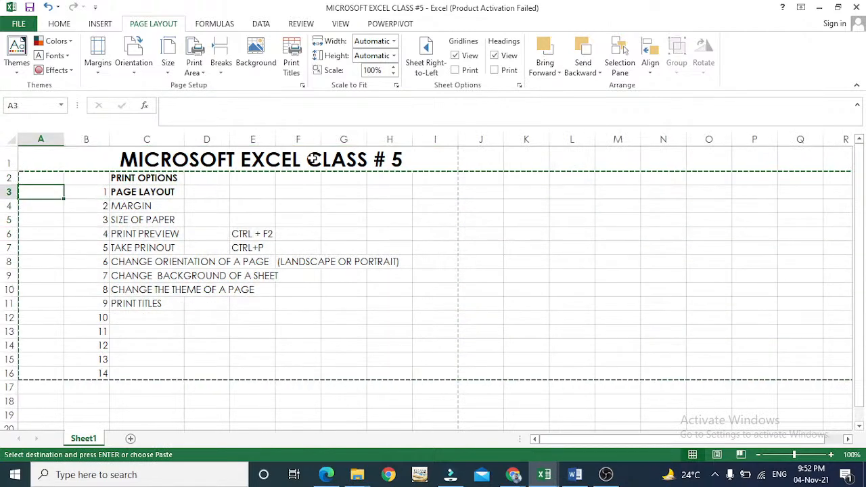
key(Down)
key(Down)
key(Down)
key(Down)
key(Down)
key(Down)
key(Down)
key(Down)
key(Down)
key(Down)
key(Down)
key(Down)
key(Down)
key(Down)
key(Down)
key(Down)
key(Down)
key(Down)
key(Down)
key(Down)
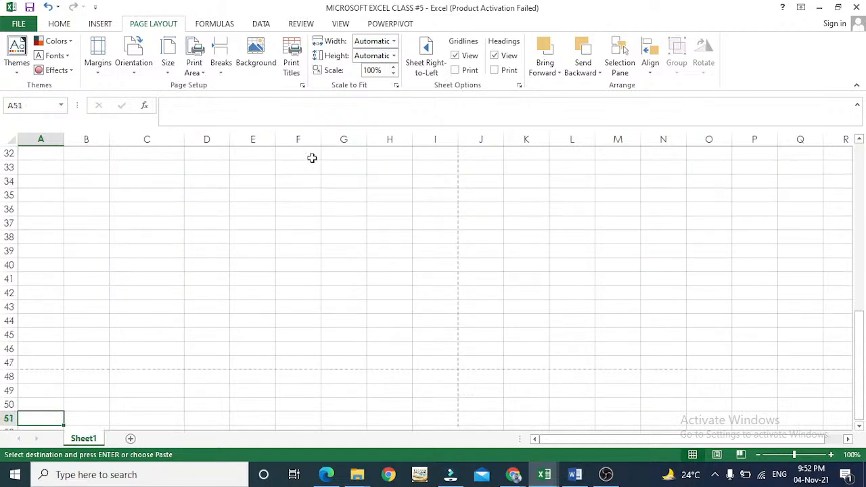
key(Down)
key(Down)
key(Down)
key(Down)
key(Down)
key(Down)
key(Down)
key(Down)
key(Down)
key(Up)
key(Up)
key(Up)
key(Up)
key(Up)
key(Up)
key(Up)
key(Up)
key(Up)
key(Up)
key(Up)
key(Up)
key(Up)
key(Up)
key(Down)
key(Down)
key(Down)
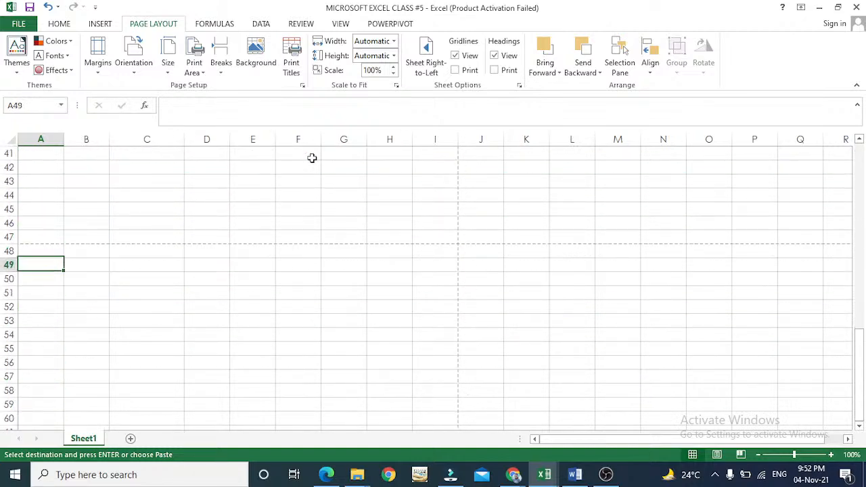
key(Down)
key(Down)
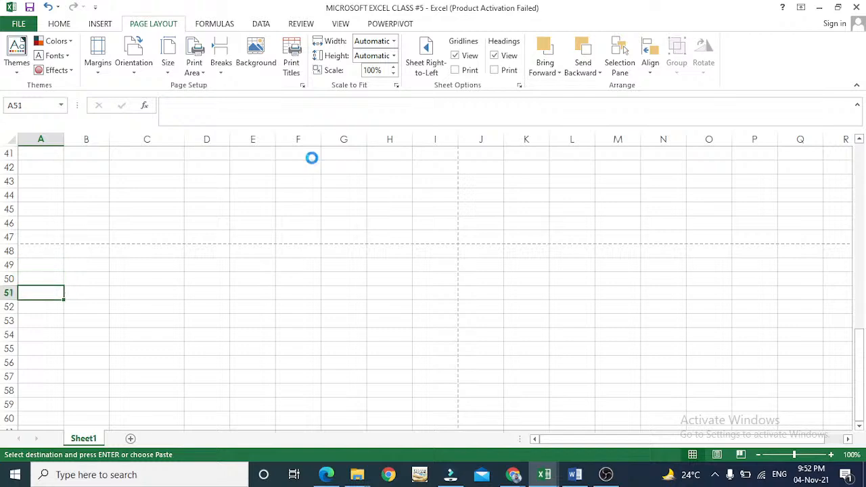
key(Return)
Preview the printout and compare pages 2 and 3 to check for the repeated class title above the topic list
key(Up)
key(Up)
key(Up)
key(Up)
key(Up)
key(Up)
key(Up)
key(Up)
key(Up)
key(Up)
key(Up)
key(Up)
key(Up)
key(Up)
key(Up)
key(Up)
key(Up)
key(Up)
key(Up)
key(Up)
key(Up)
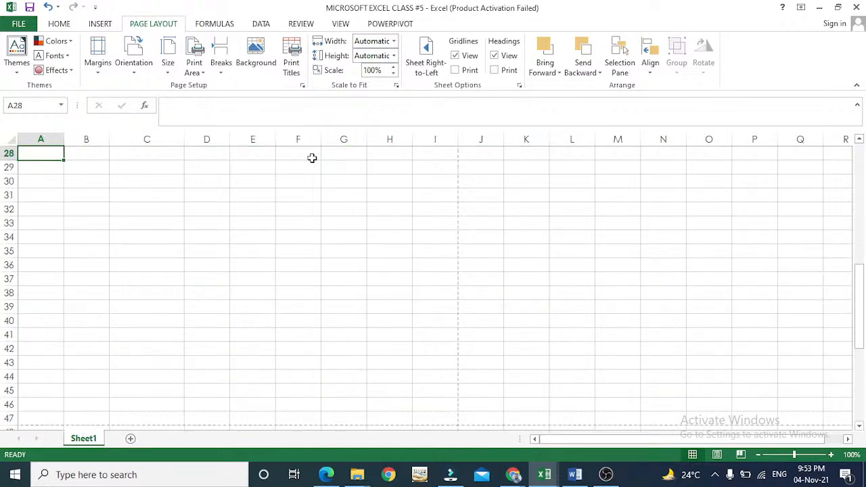
key(ctrl+p)
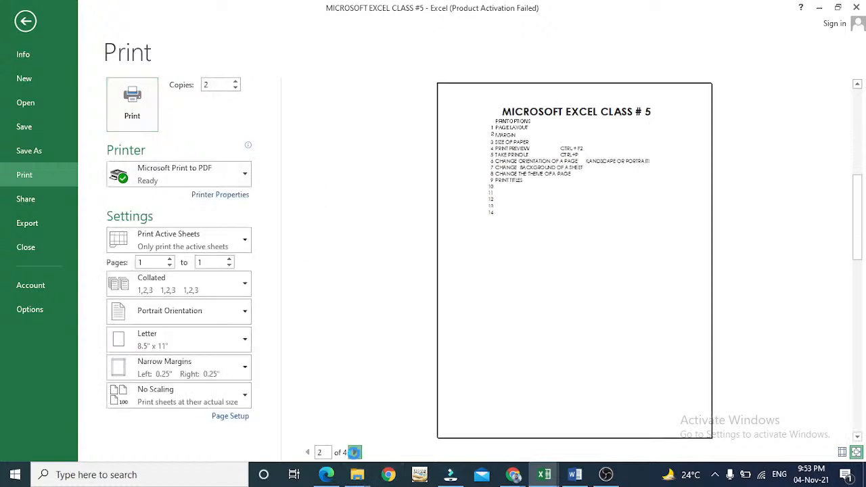
click(354, 453)
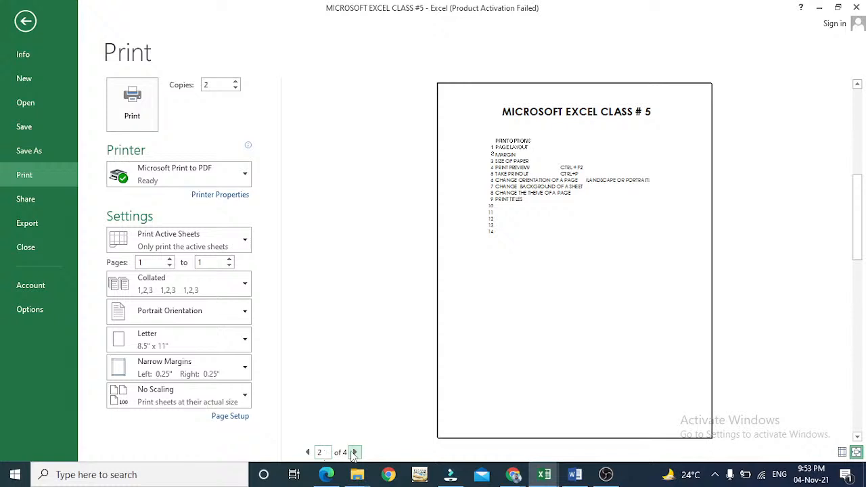
click(354, 454)
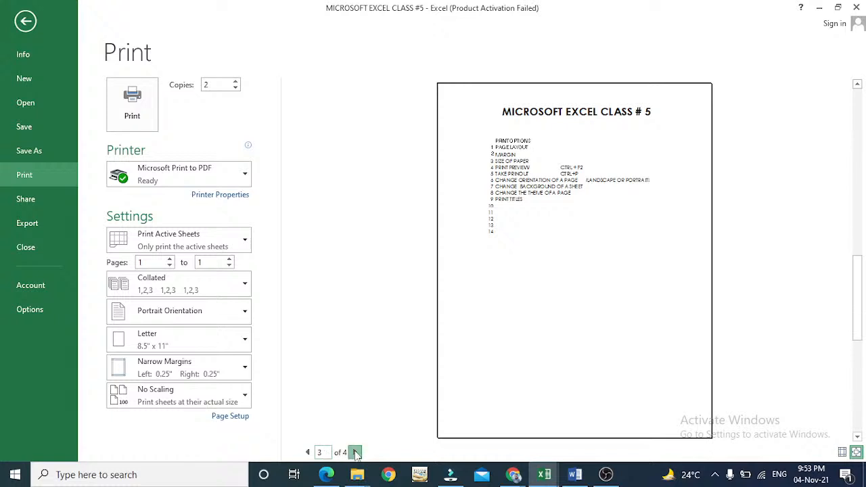
click(307, 452)
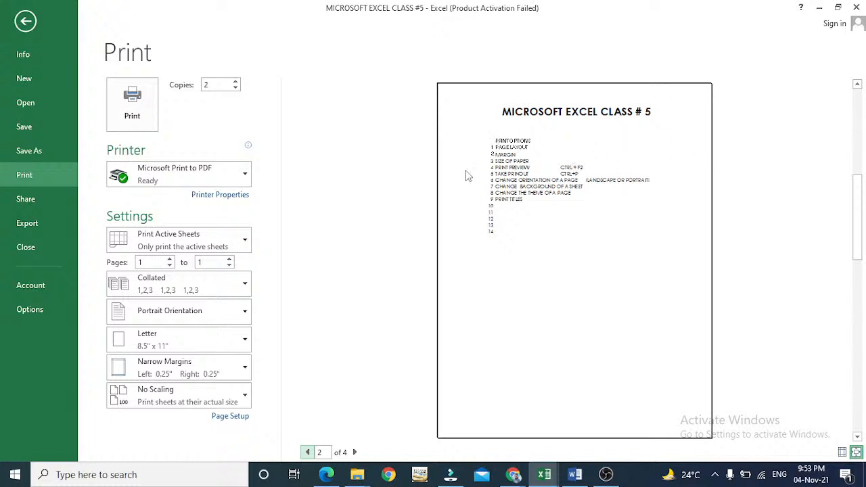
key(Escape)
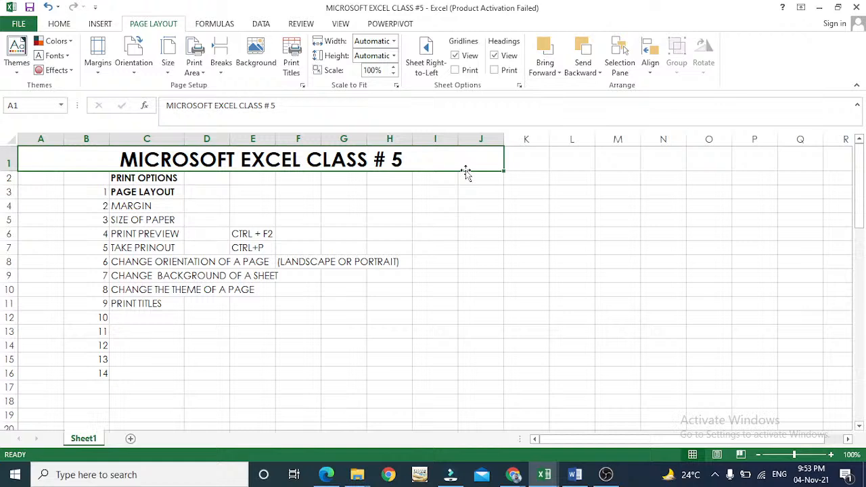
Examine the class title, the print options list and the rows below it down to row 42
key(Down)
key(Down)
key(Down)
key(Down)
key(Down)
key(Down)
key(Down)
key(Down)
key(Down)
key(Down)
key(Down)
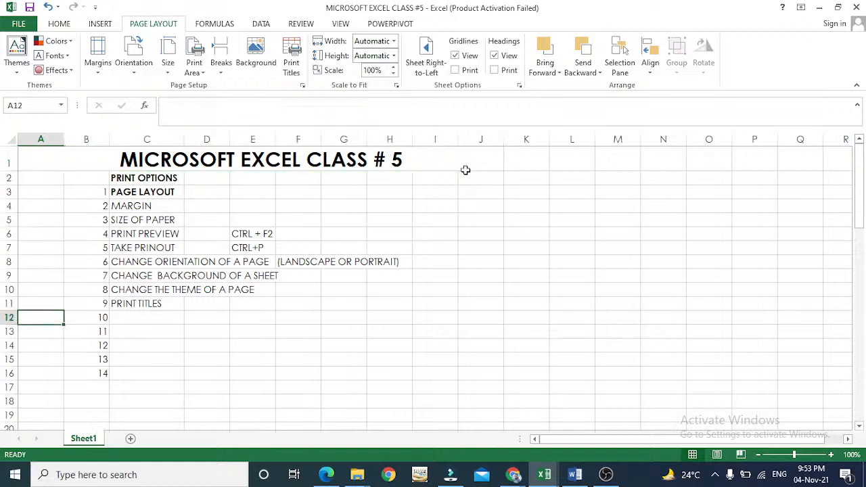
key(Right)
key(Right)
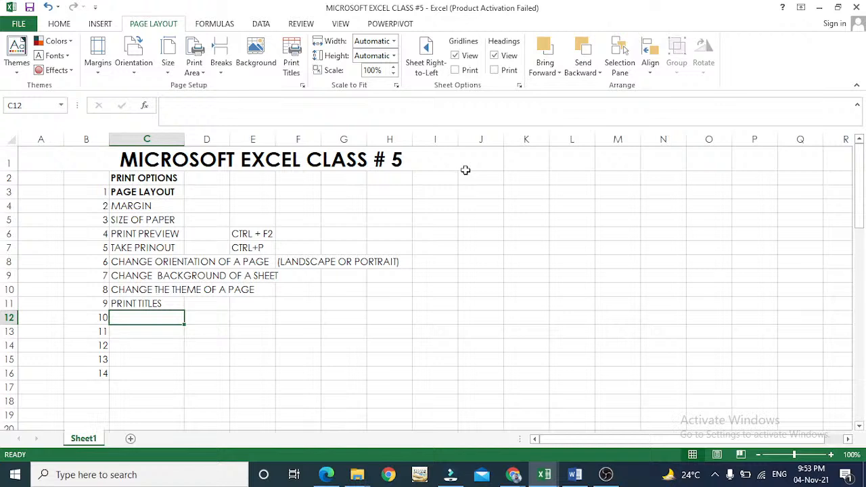
key(Up)
key(Up)
key(Up)
key(Up)
key(Up)
key(Up)
key(Up)
key(Up)
key(Up)
key(Up)
key(Up)
key(Down)
key(Down)
key(Down)
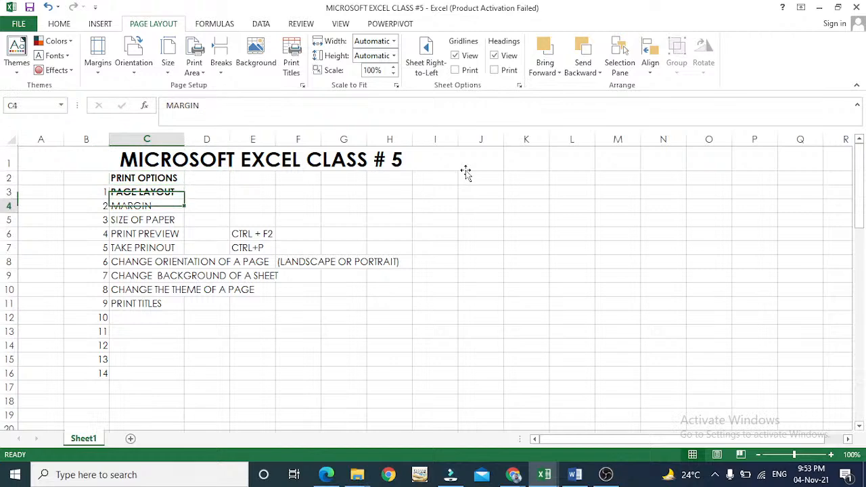
key(Down)
key(Down)
key(Down)
key(Down)
key(Down)
key(Down)
key(Down)
key(Down)
key(Down)
key(Down)
key(Down)
key(Down)
key(Down)
key(Down)
key(Down)
key(Down)
key(Down)
key(Down)
key(Down)
key(Down)
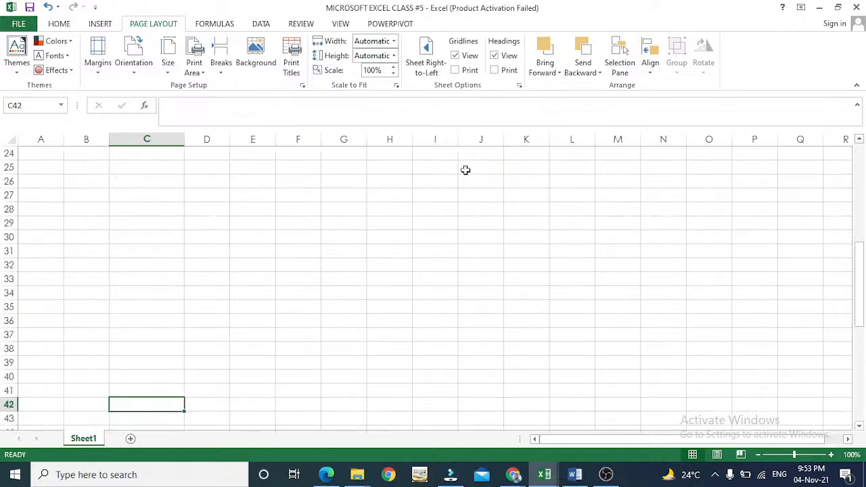
key(Up)
key(Up)
key(Up)
key(Up)
key(Up)
key(Up)
key(Up)
key(Up)
key(Up)
key(Up)
key(Up)
key(Up)
key(Up)
key(Up)
key(Up)
key(Up)
key(Up)
key(Up)
key(Up)
key(Up)
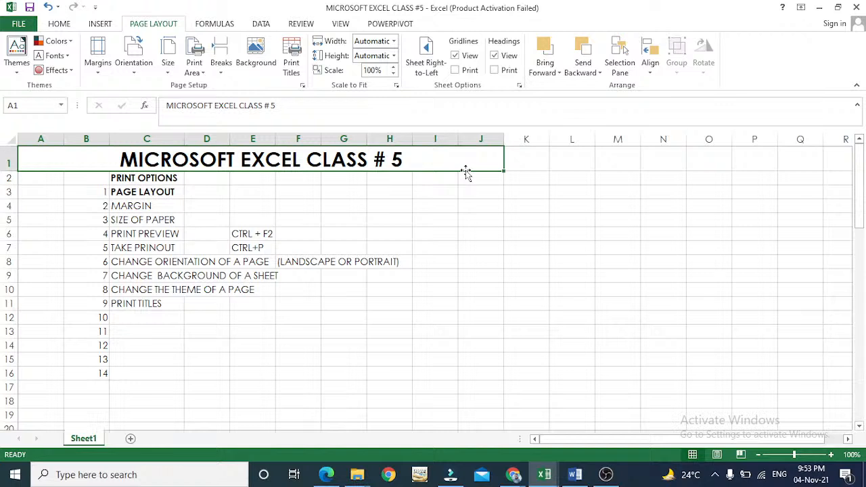
key(Down)
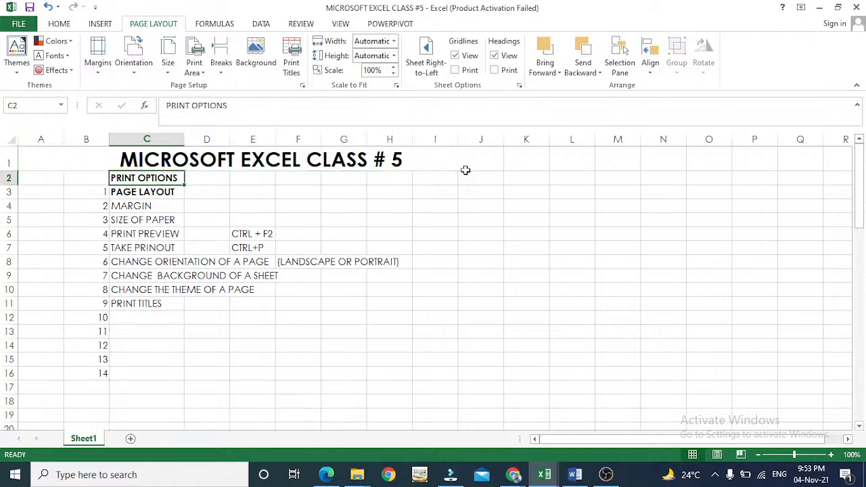
key(Up)
key(Down)
key(Down)
key(Down)
key(Up)
key(Up)
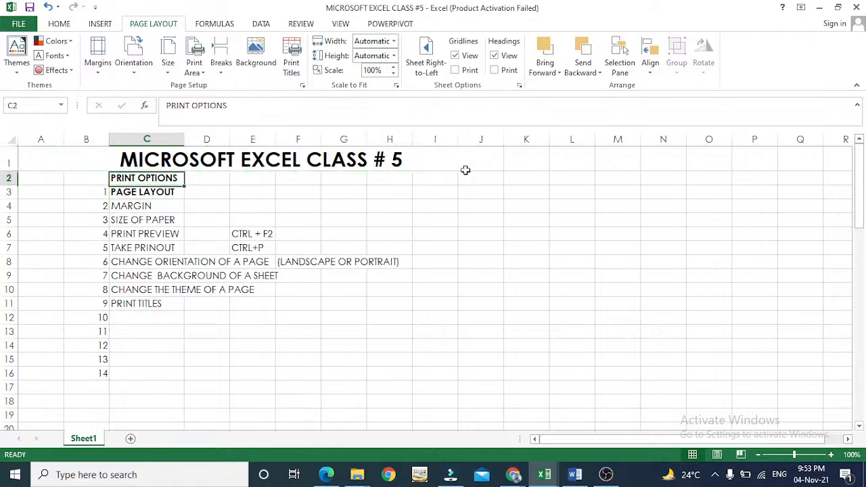
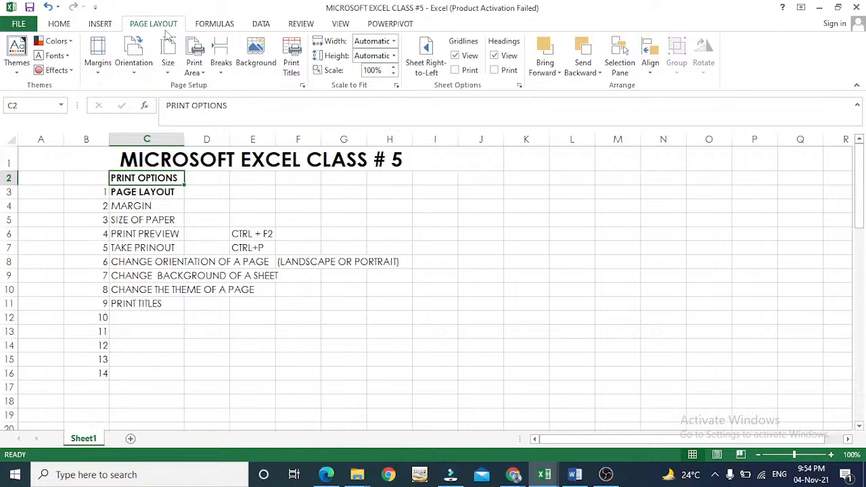
Try to clear the row set to repeat at the top in the sheet's print titles
click(290, 63)
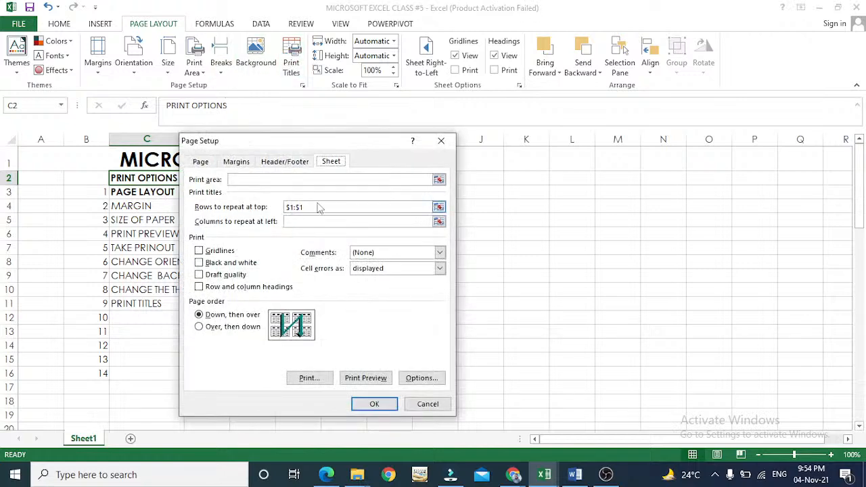
double_click(314, 208)
drag(309, 209, 275, 212)
key(End)
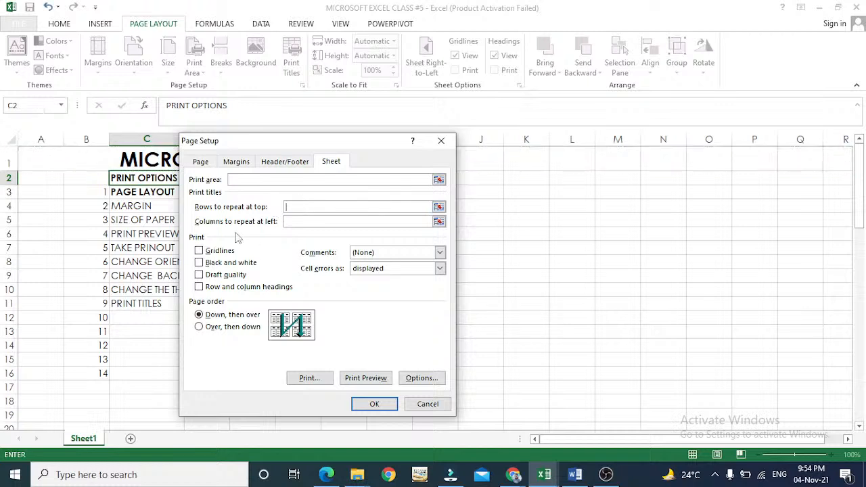
click(296, 223)
key(Return)
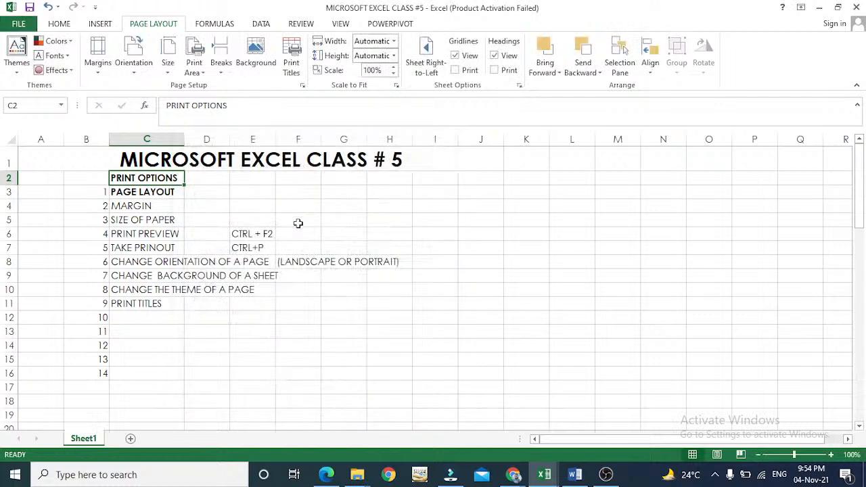
Enter the heading COLUMN1 in cell A2 and the value 11111 in cells A3 and A4
click(30, 175)
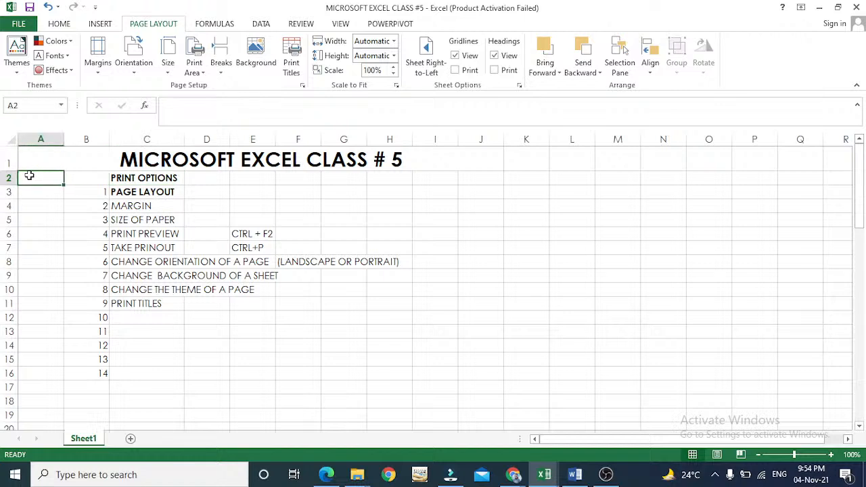
text(COLUMN1)
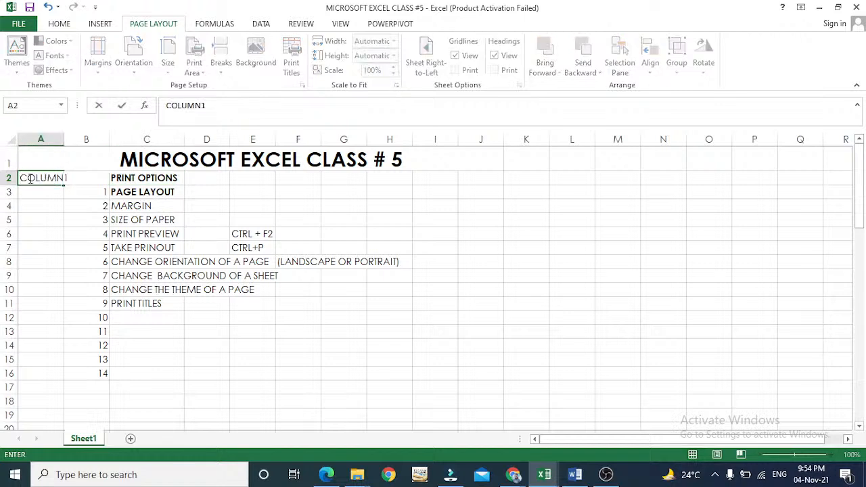
key(Return)
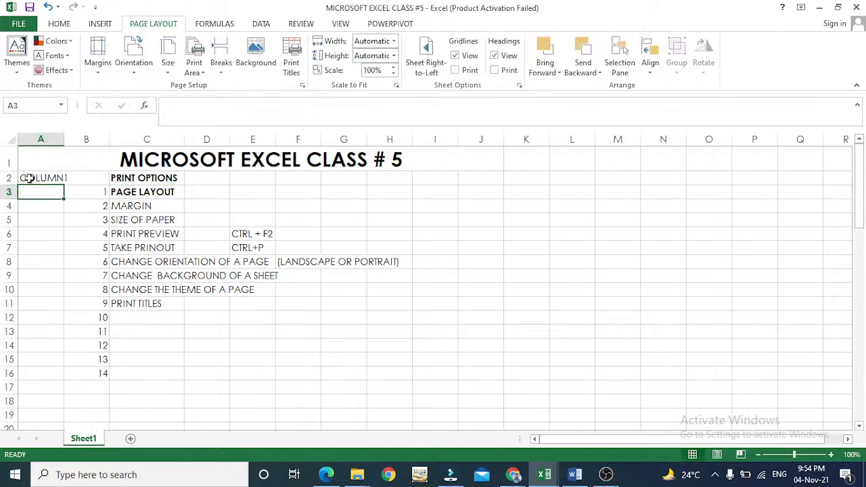
click(29, 176)
key(Return)
text(11)
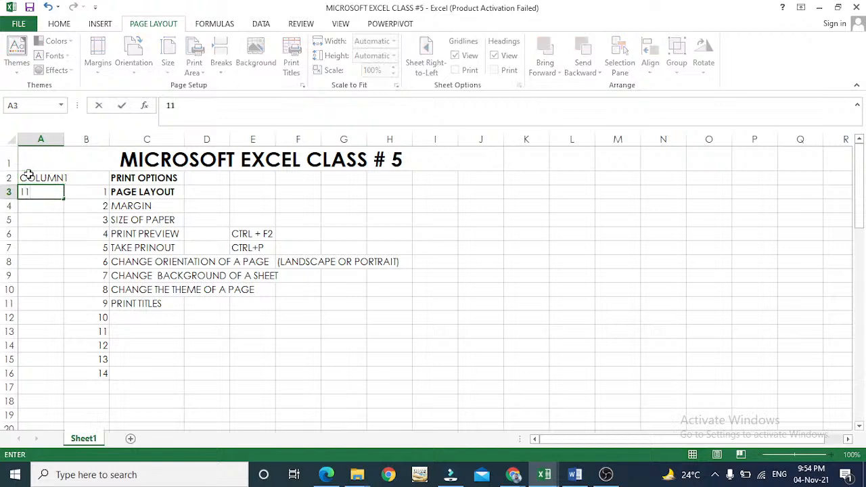
text(111)
key(Return)
text(11111)
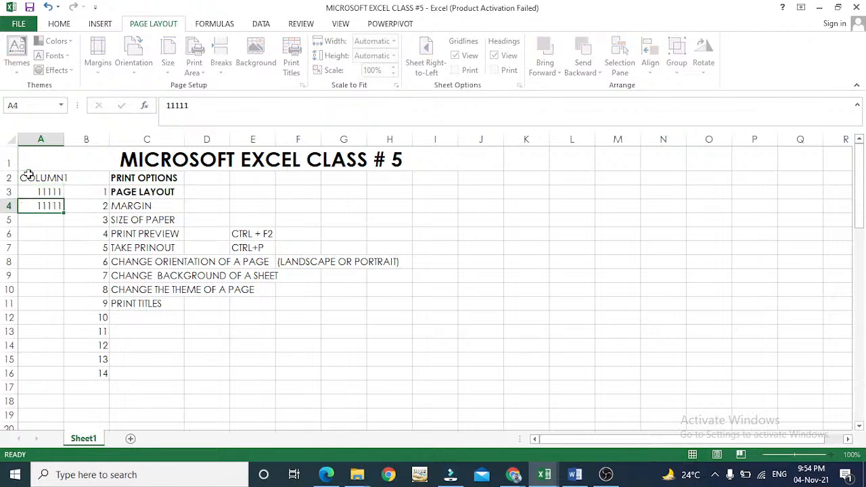
key(Return)
Fill the value 11111 down column A beneath the COLUMN1 heading, past the end of the topic list
click(31, 184)
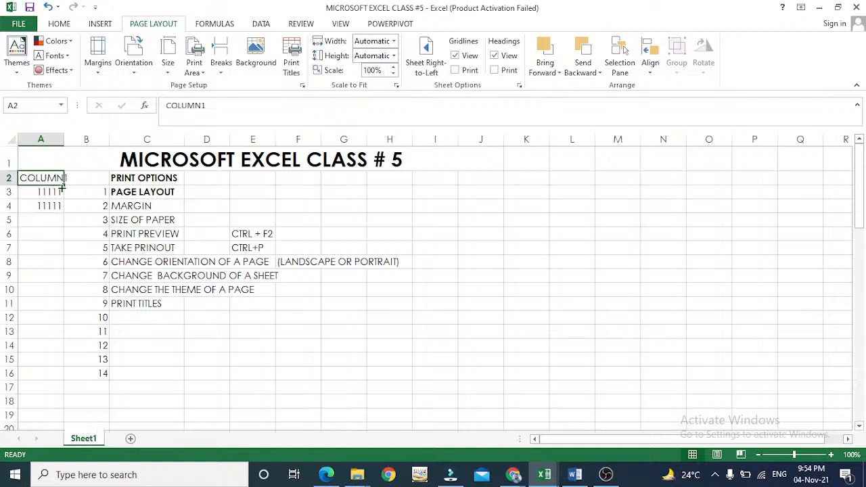
drag(57, 191, 53, 414)
key(Up)
key(Up)
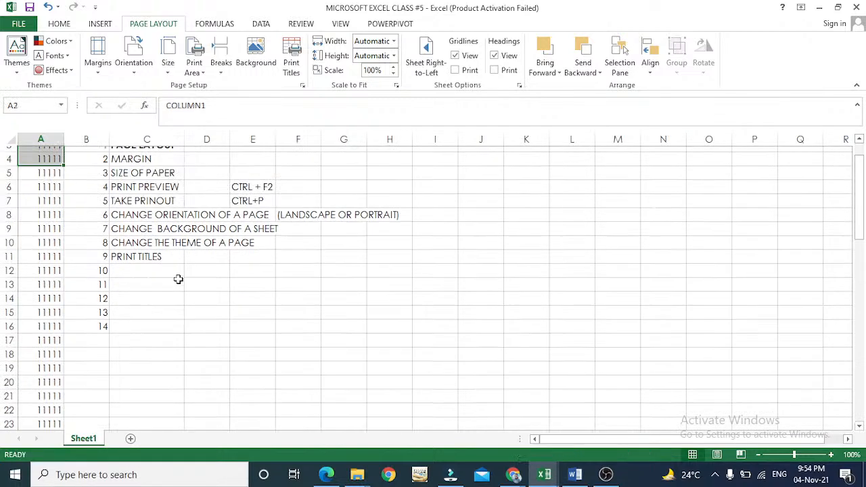
key(Down)
key(Down)
key(Up)
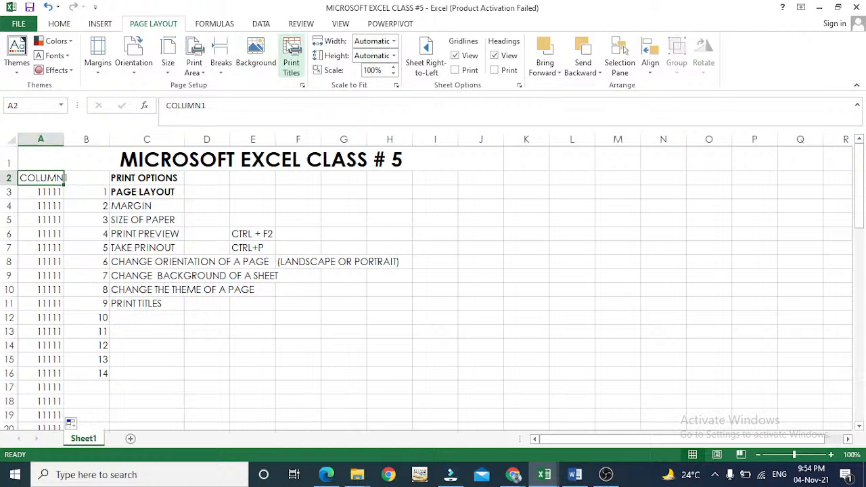
Clear the rows to repeat at top and set the columns to repeat at left to =$A in the print titles
click(291, 63)
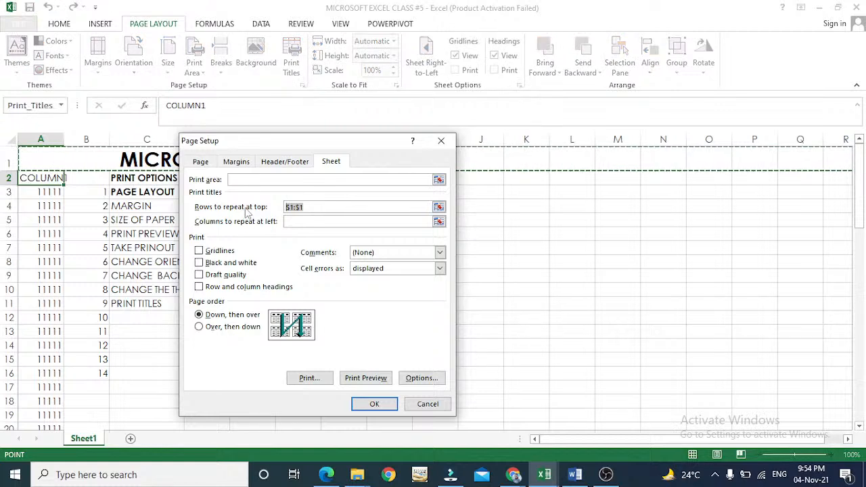
key(BackSpace)
click(330, 221)
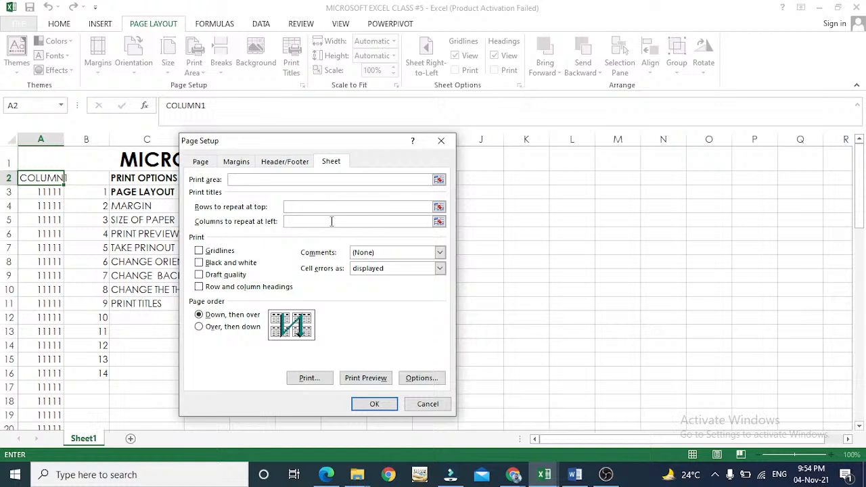
text(=)
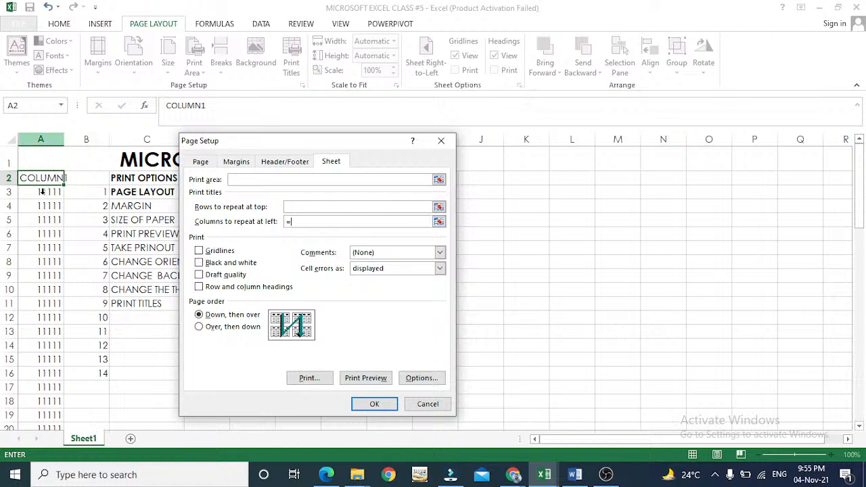
click(43, 182)
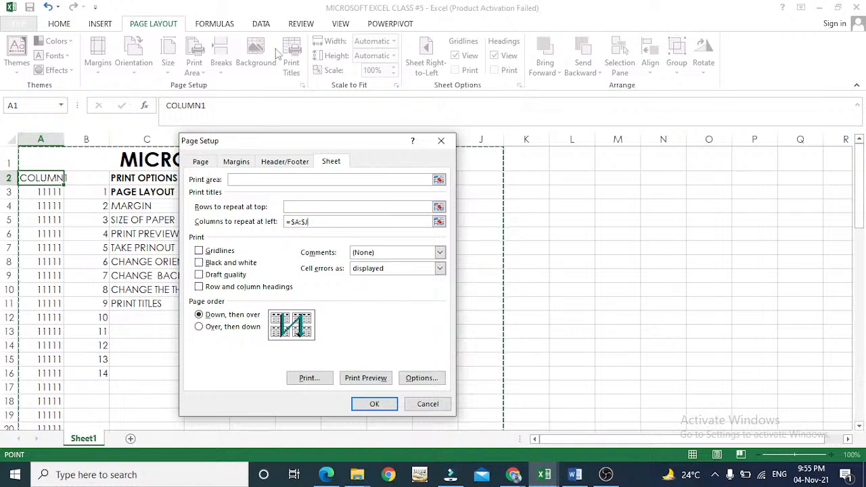
key(BackSpace)
key(BackSpace)
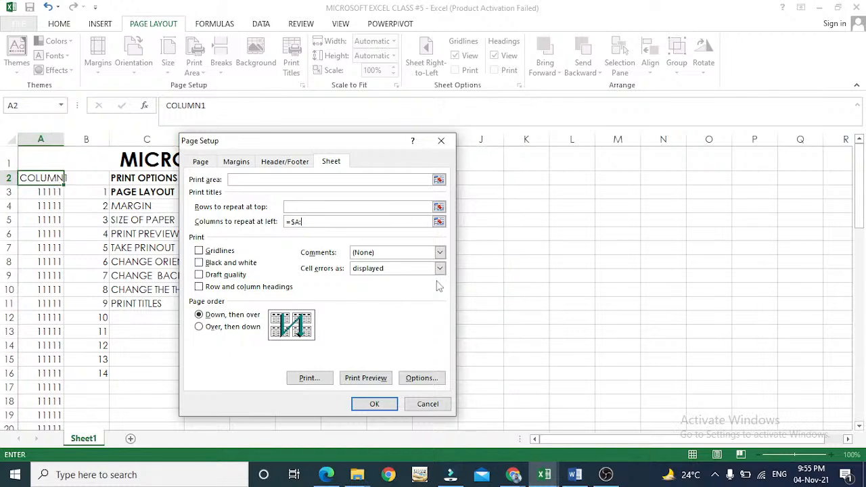
click(380, 409)
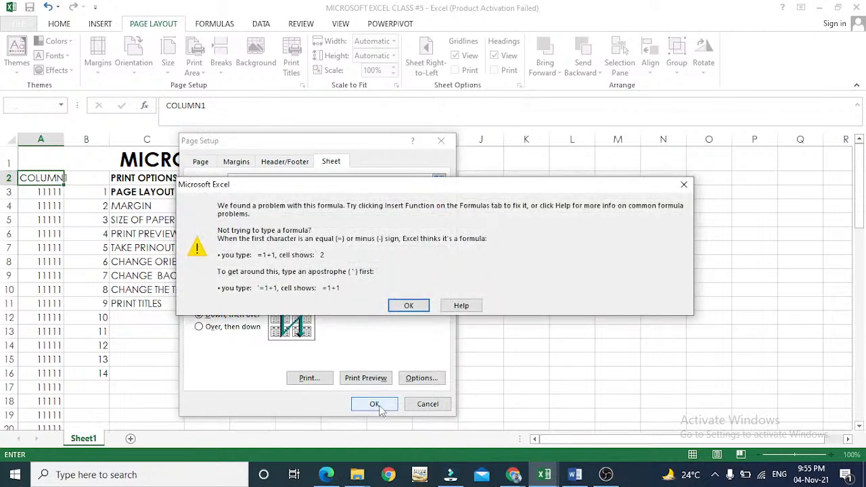
key(Return)
key(BackSpace)
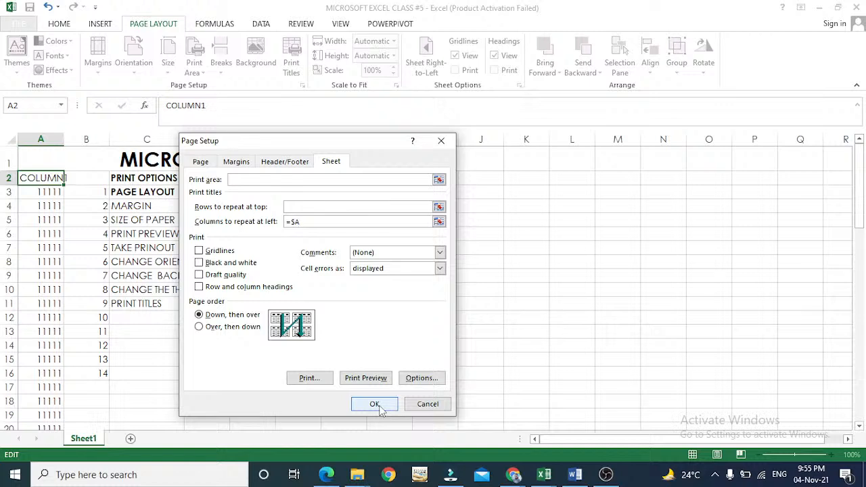
click(380, 406)
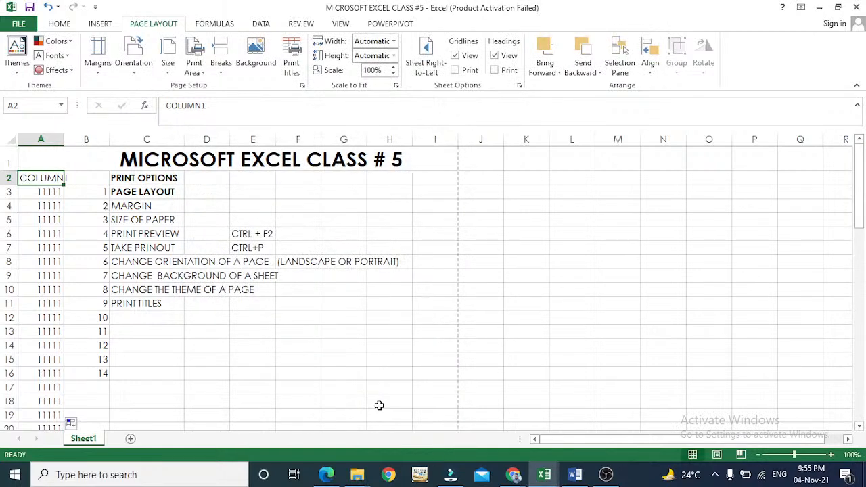
Preview the printout and go through pages 2 to 4 to check for the repeated column A
key(Down)
key(Up)
key(Up)
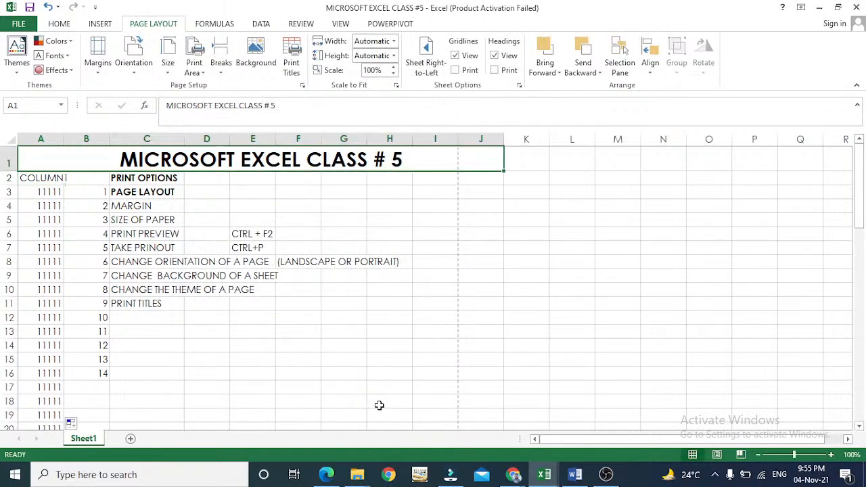
key(ctrl+F2)
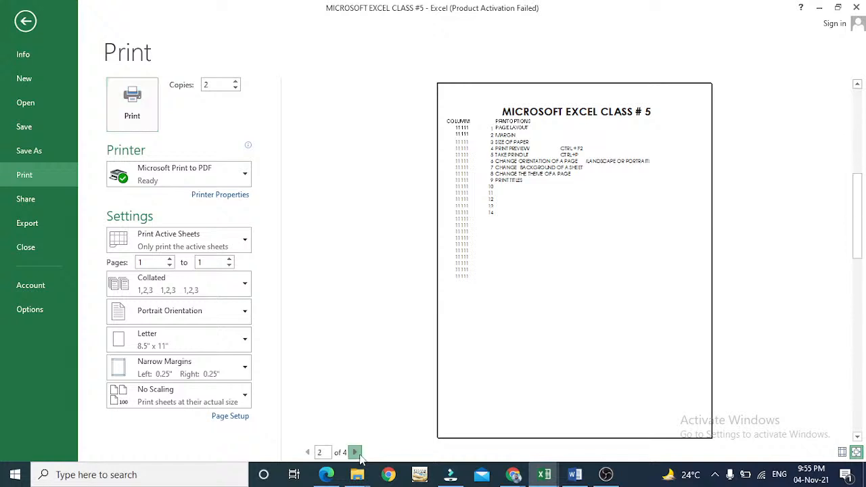
click(354, 452)
click(355, 453)
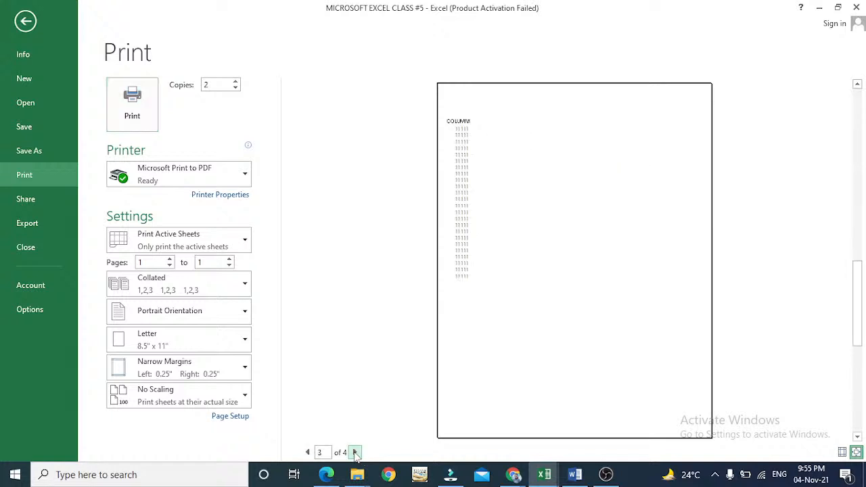
click(354, 452)
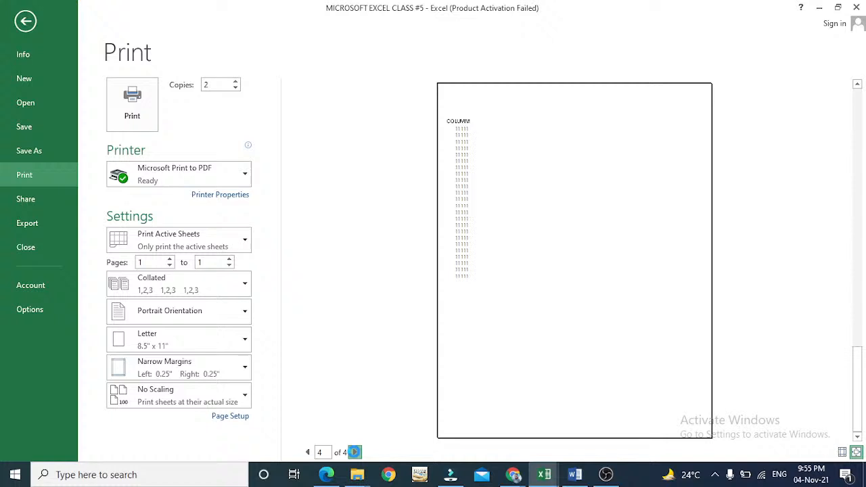
click(308, 452)
key(Escape)
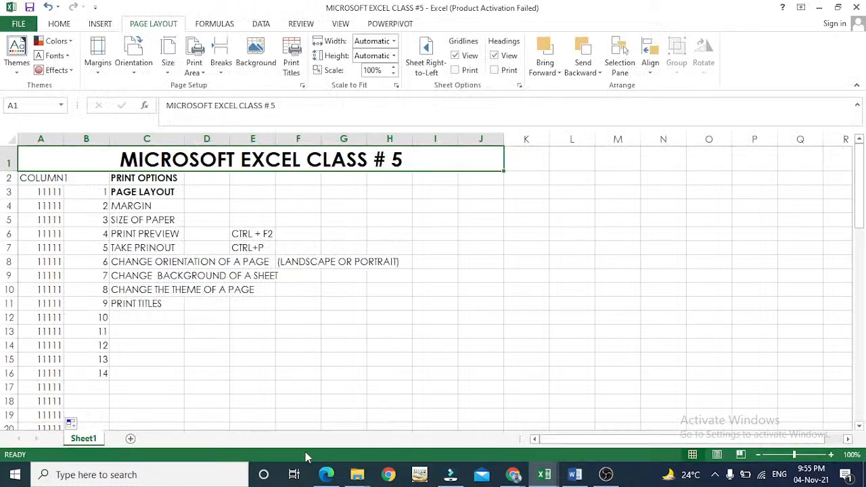
Delete the whole of column A and undo the deletion
click(41, 138)
right_click(40, 139)
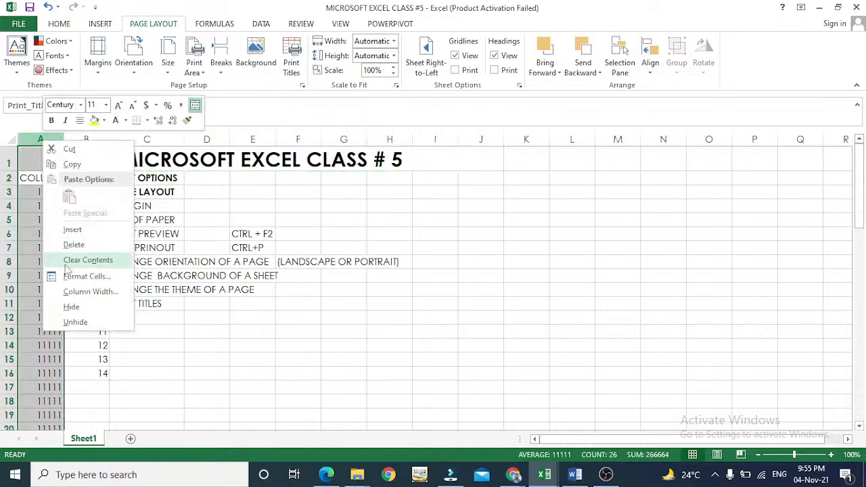
key(Escape)
key(ctrl+minus)
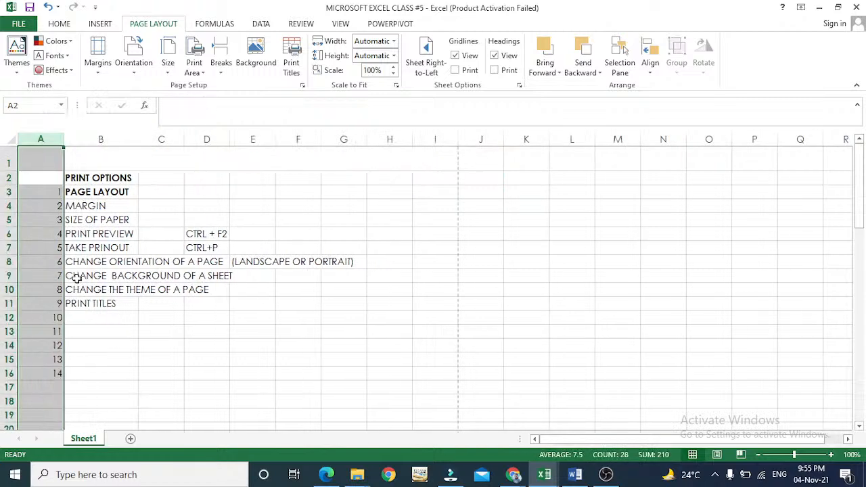
key(ctrl+z)
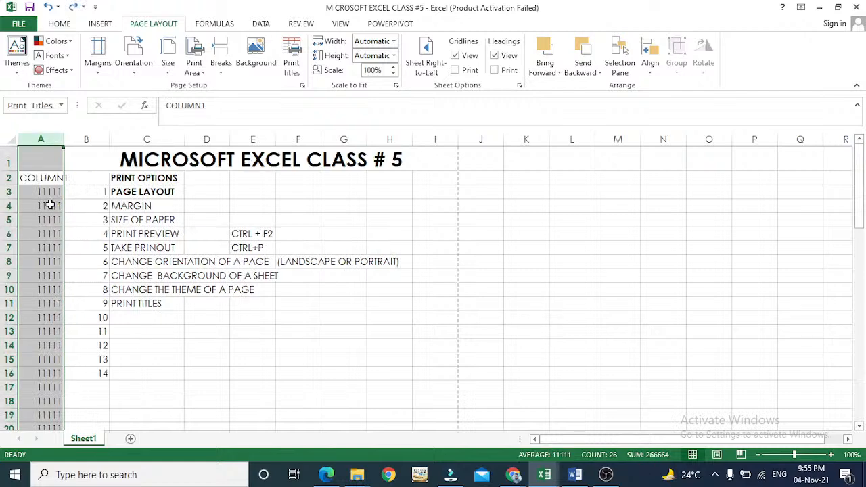
Clear the COLUMN1 heading and all the 11111 values below it from column A, keeping the column itself
key(Down)
key(Up)
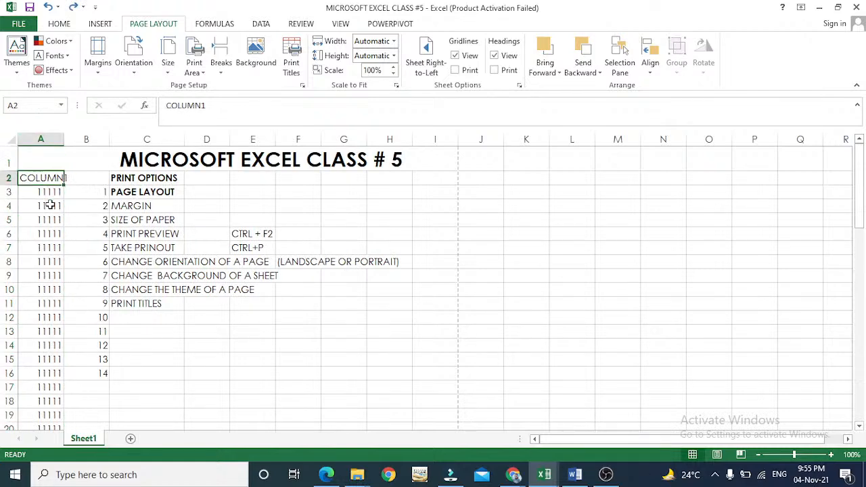
key(ctrl+shift+Down)
scroll(50, 204, up, 2)
key(Delete)
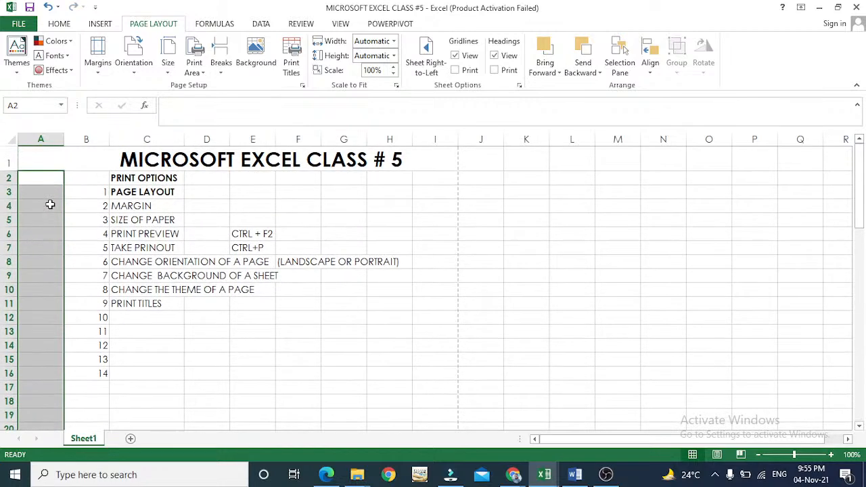
key(ctrl+Home)
key(Right)
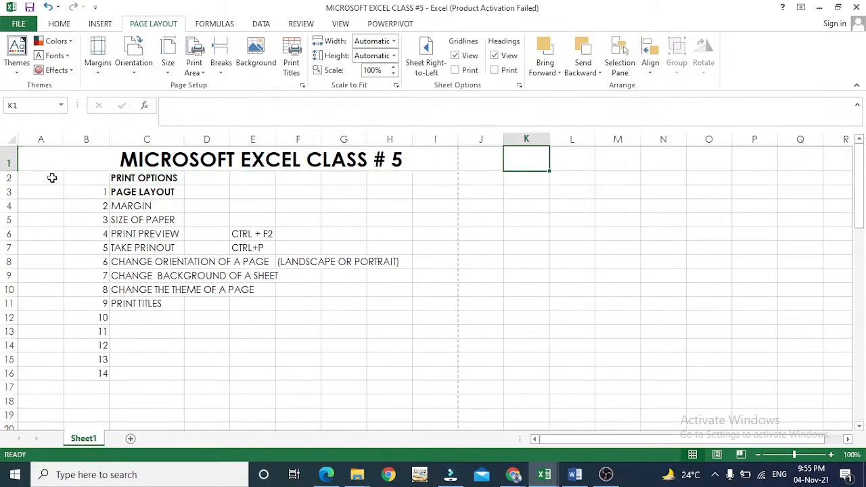
click(283, 159)
click(34, 177)
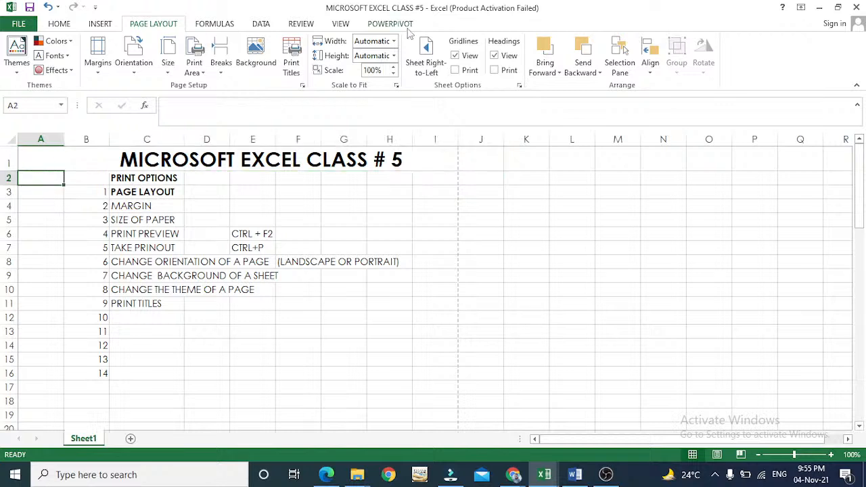
Apply the Wide page margins to the sheet and switch back to the Narrow preset
click(98, 59)
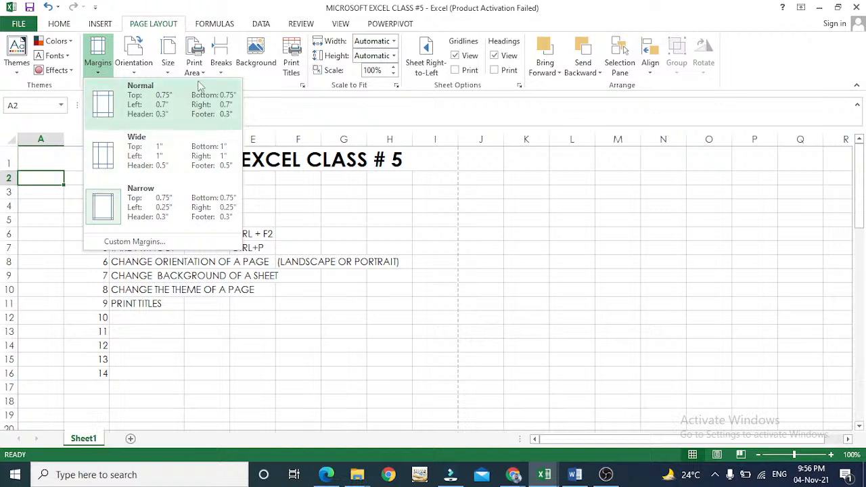
click(162, 159)
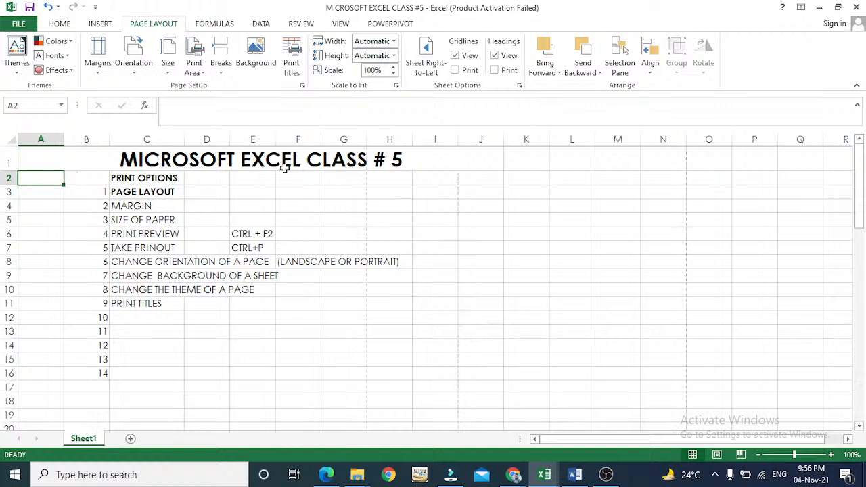
click(99, 72)
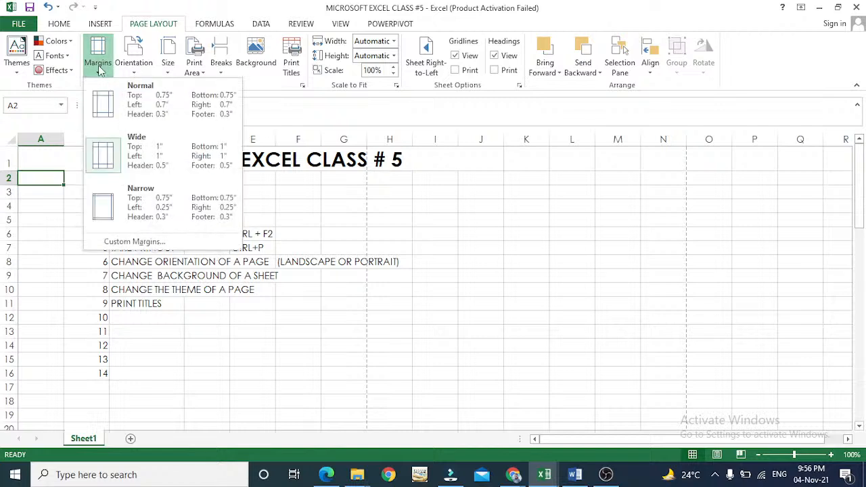
click(133, 201)
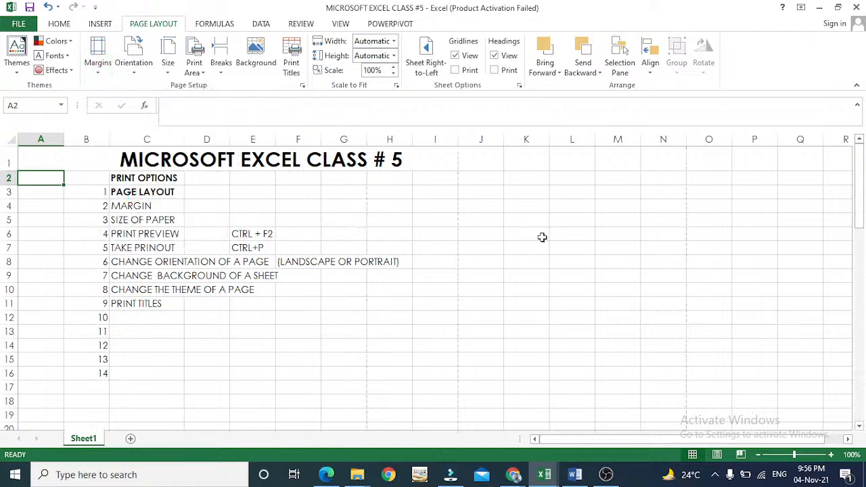
Review the print topics in column C from PRINT PREVIEW through PRINT TITLES, ending at the empty row for topic 10
drag(859, 211, 853, 162)
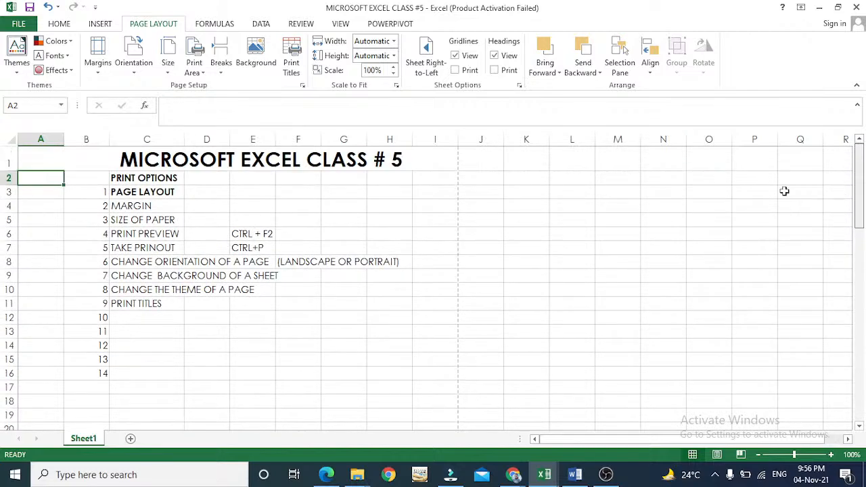
click(146, 313)
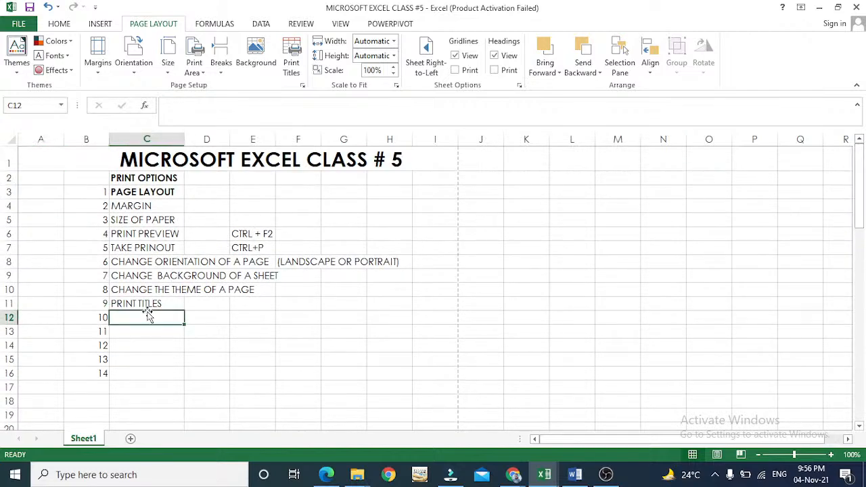
click(119, 265)
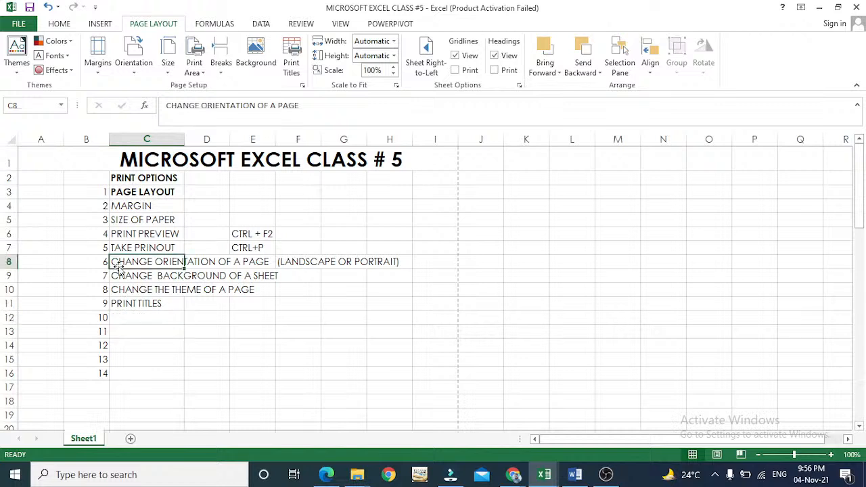
key(Up)
key(Up)
key(Up)
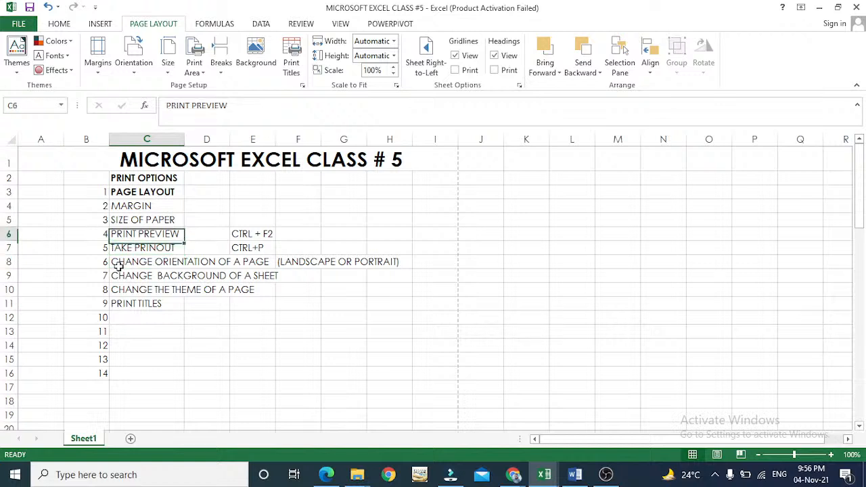
key(Down)
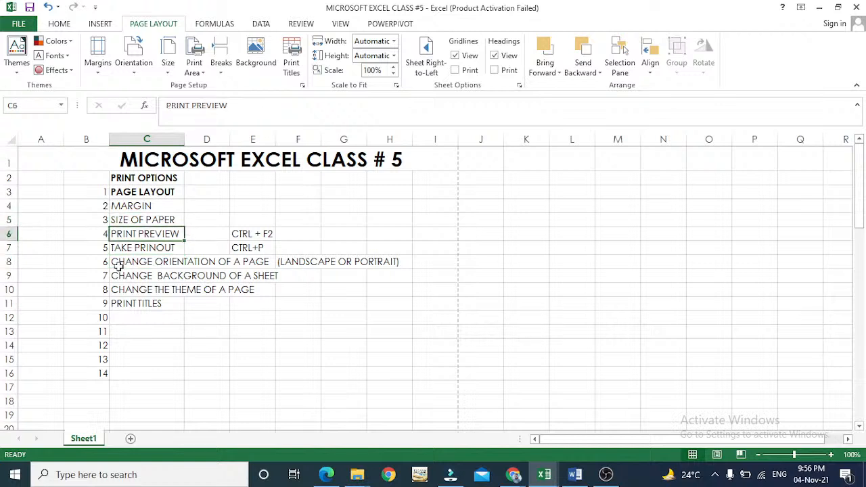
key(Down)
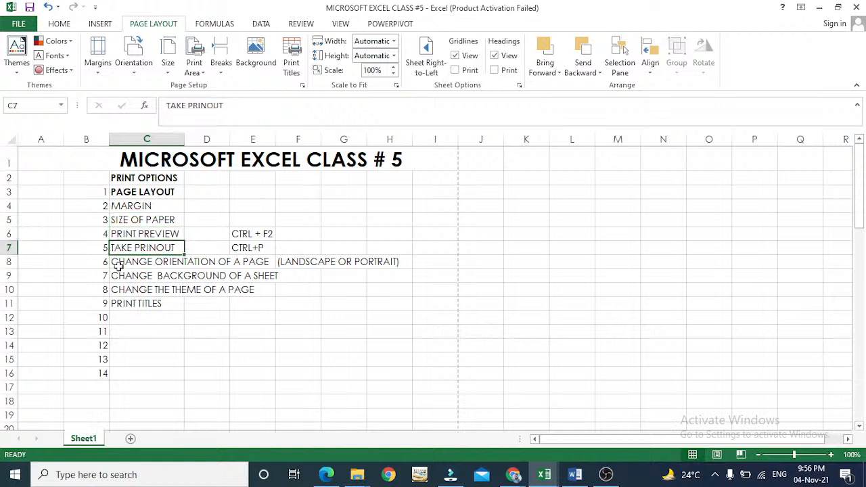
key(Down)
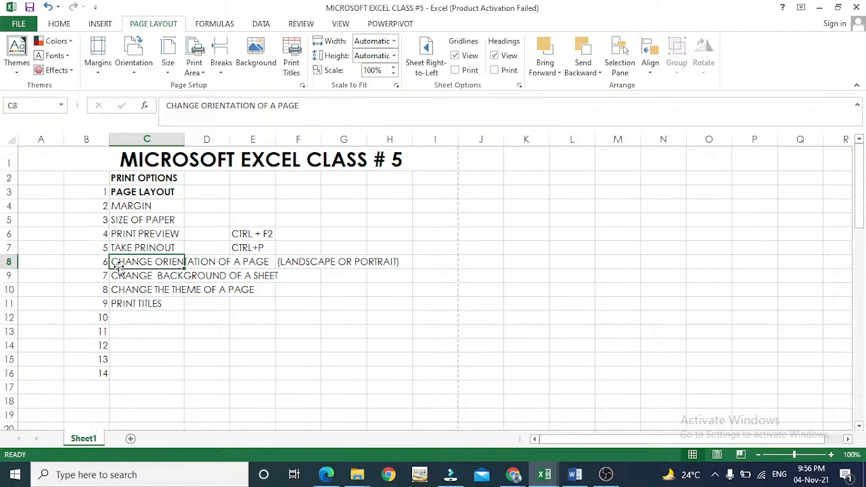
key(Down)
key(Down)
key(Down)
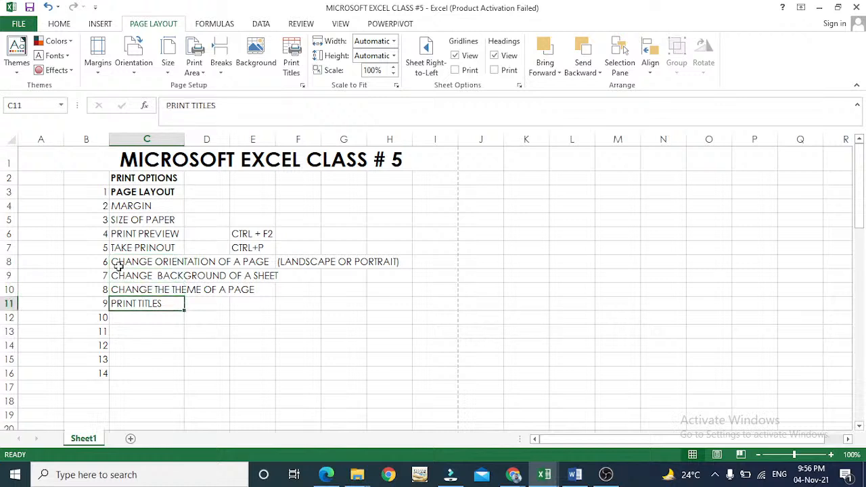
key(Down)
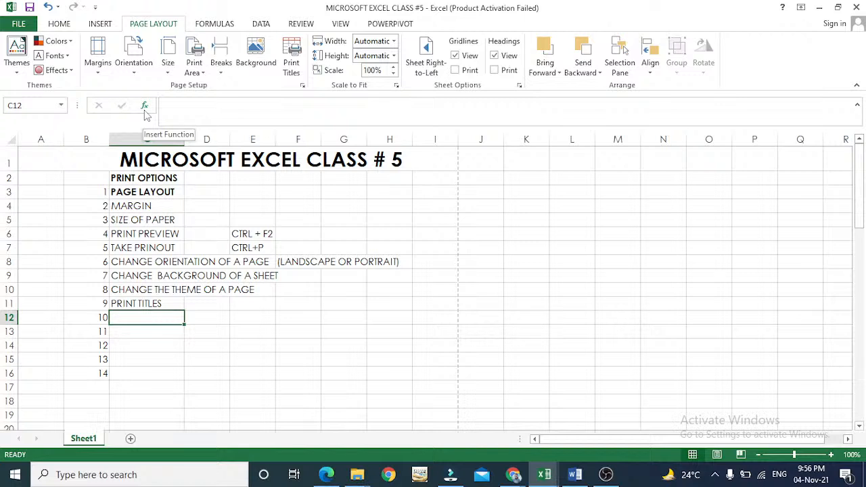
Insert a page break at the PRINT TITLES cell C11
click(124, 206)
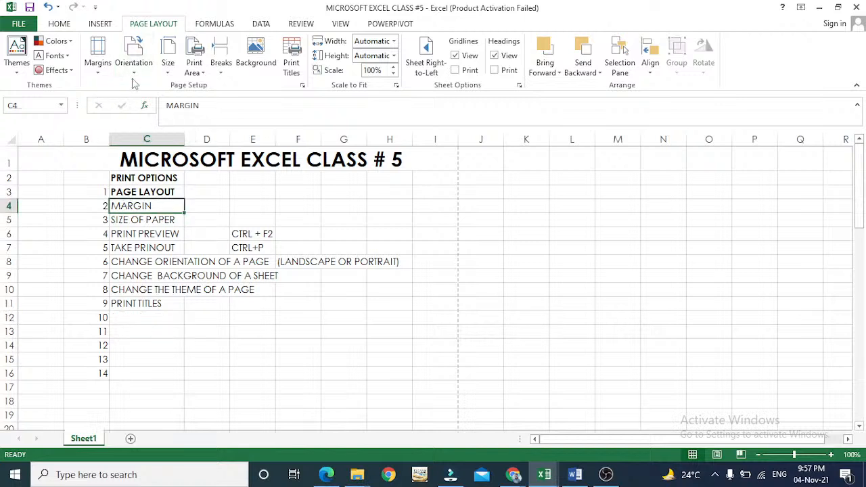
click(221, 64)
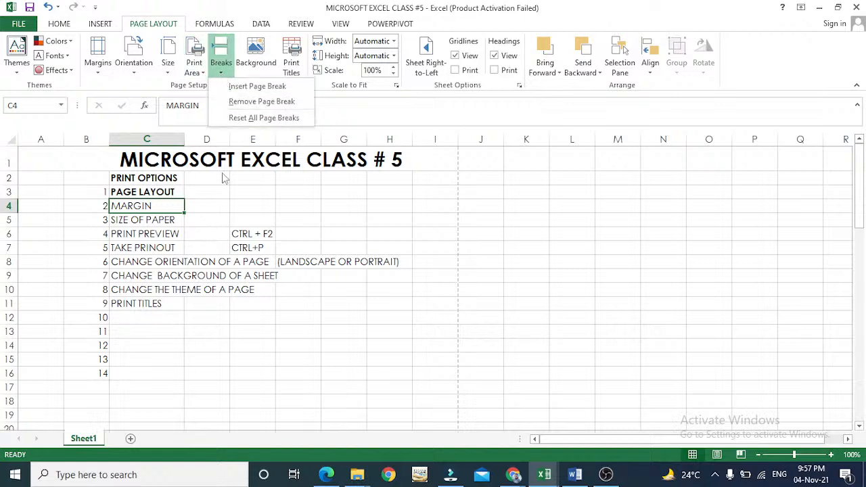
click(155, 287)
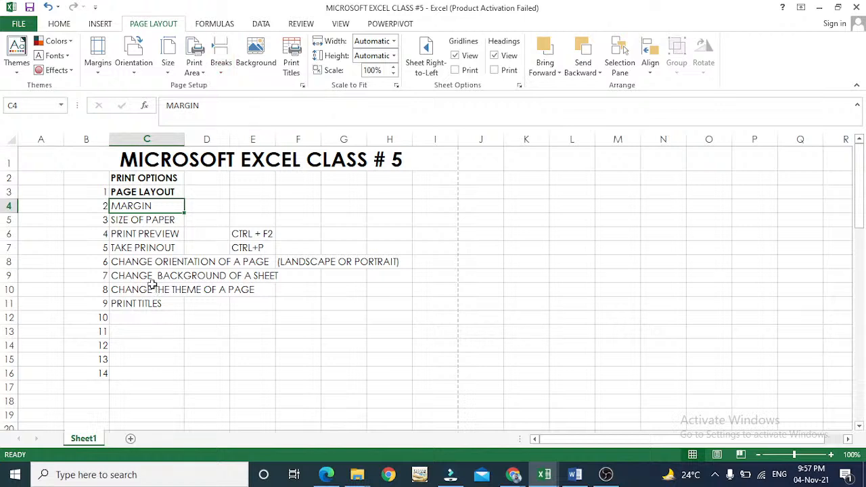
click(155, 287)
click(140, 304)
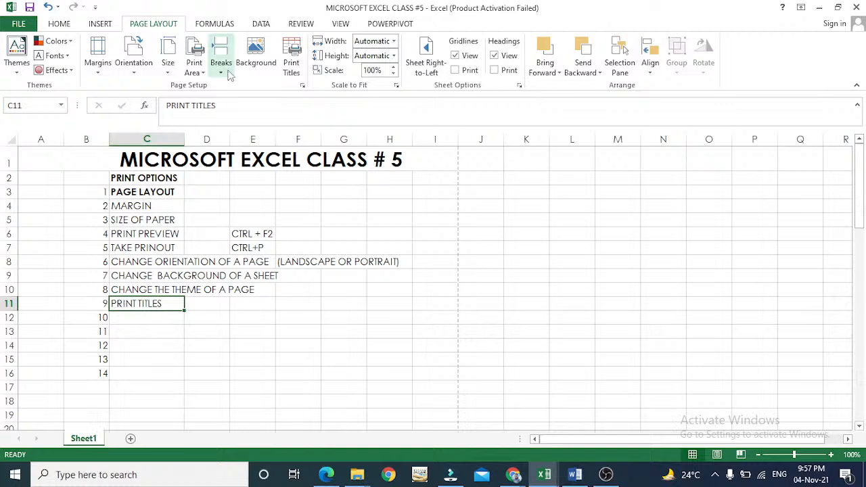
click(221, 64)
click(228, 88)
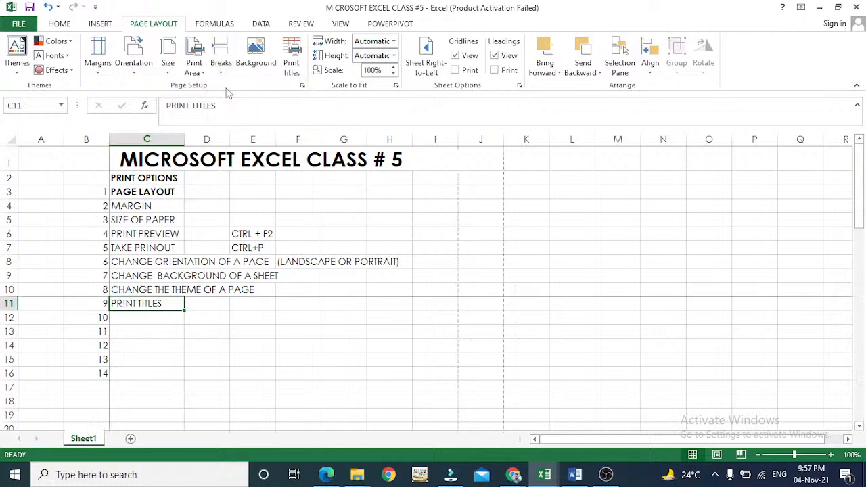
Move back and forth between cells C10 and C11 to examine where the page break divides the list
key(Up)
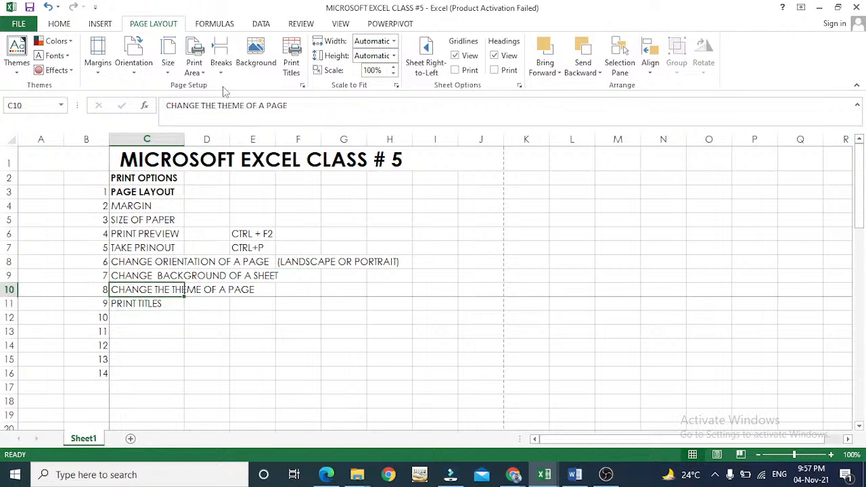
key(Down)
key(Up)
key(Down)
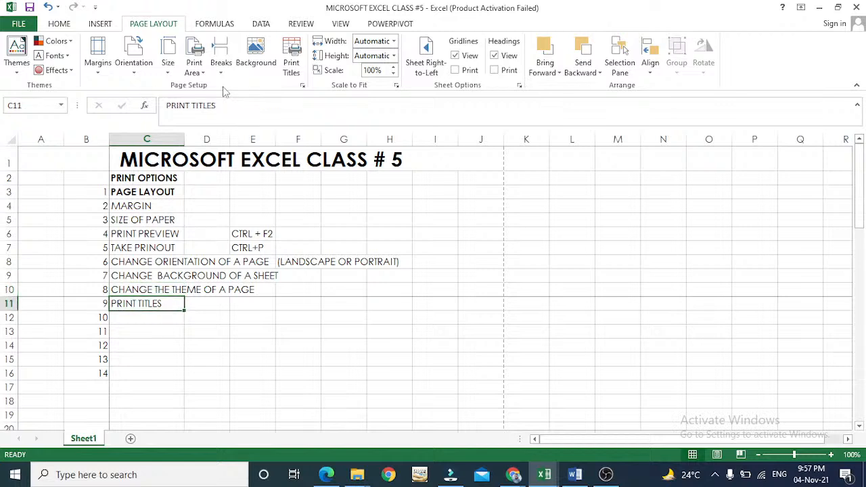
key(Up)
key(Down)
key(Up)
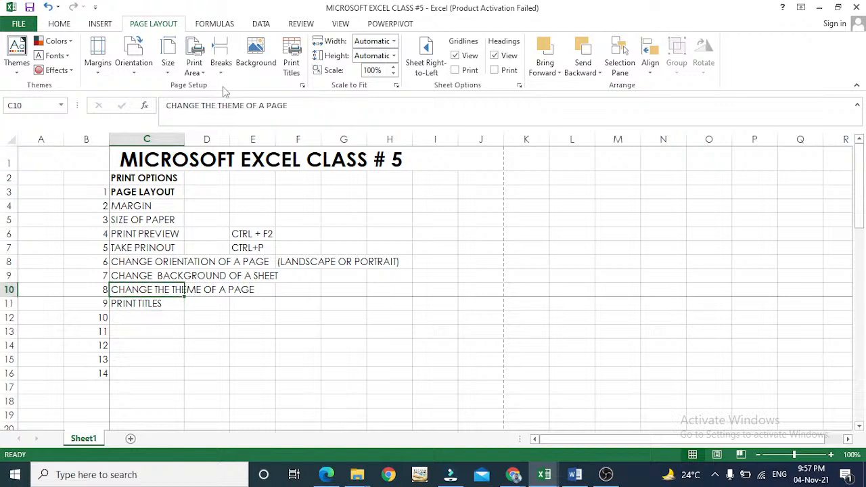
key(Down)
key(Up)
Preview the printout and go through pages 1 to 4 to check how the page break splits the content
key(ctrl+p)
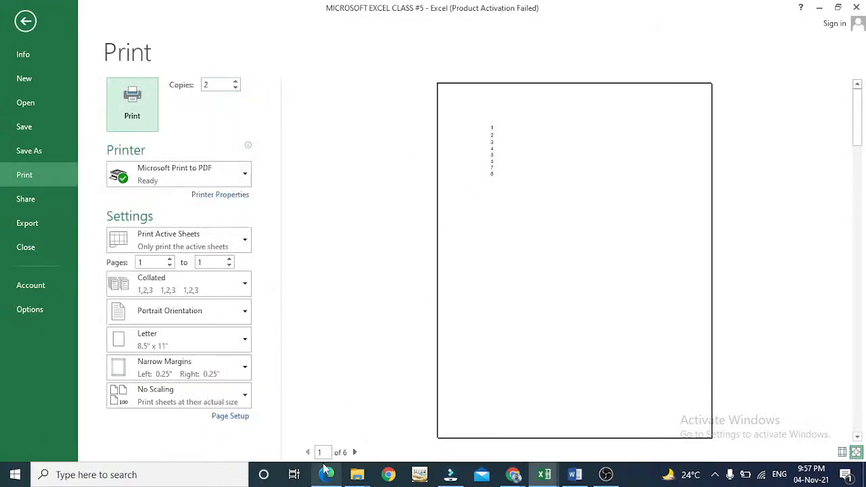
click(354, 452)
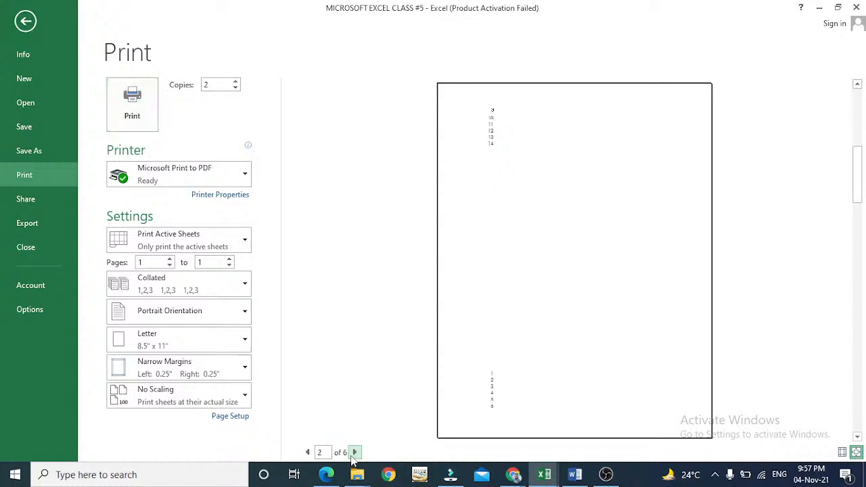
click(354, 452)
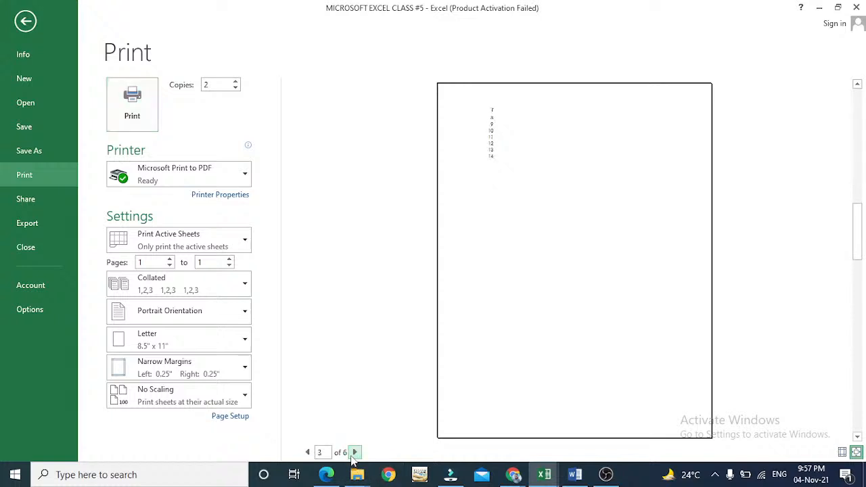
click(354, 452)
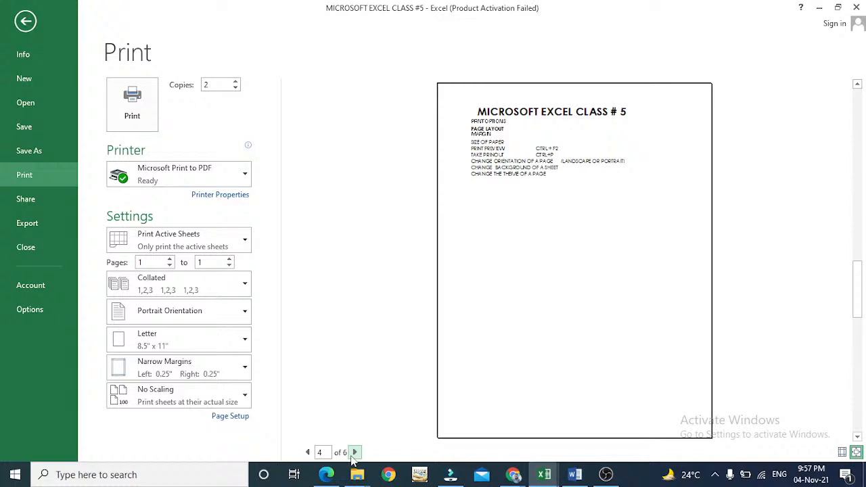
key(Escape)
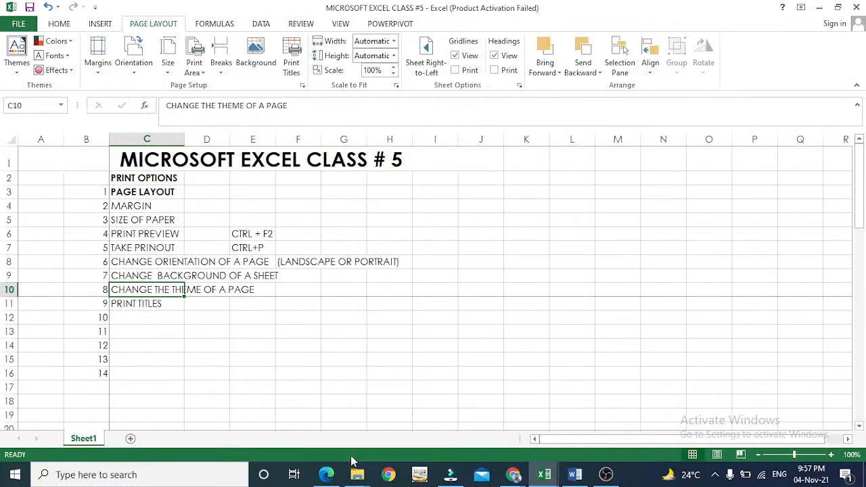
Remove the page break at the PRINT TITLES cell C11 and reset all page breaks on the sheet
key(Down)
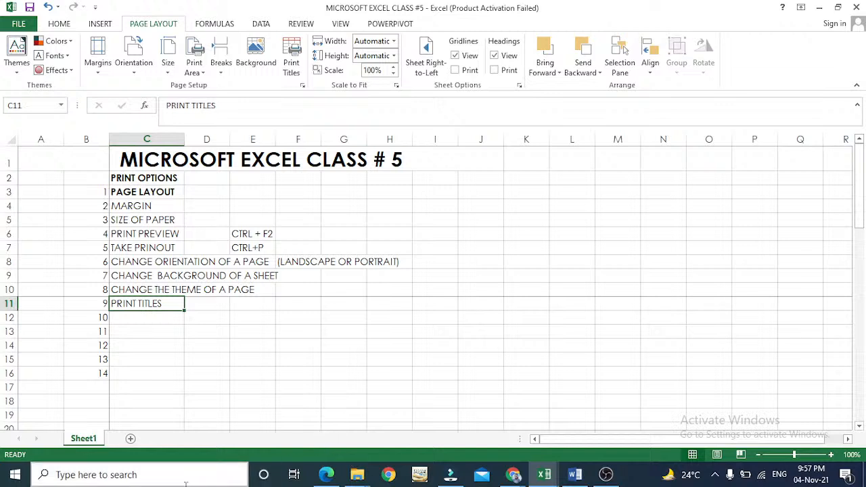
click(221, 62)
click(218, 88)
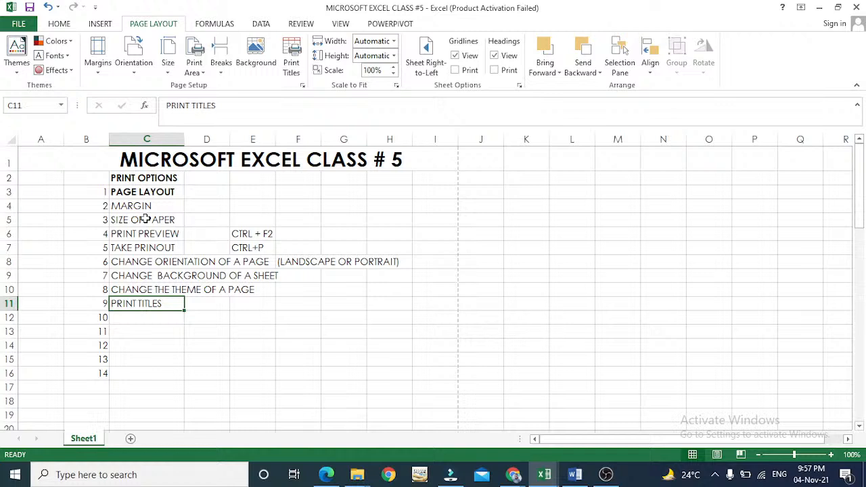
click(223, 71)
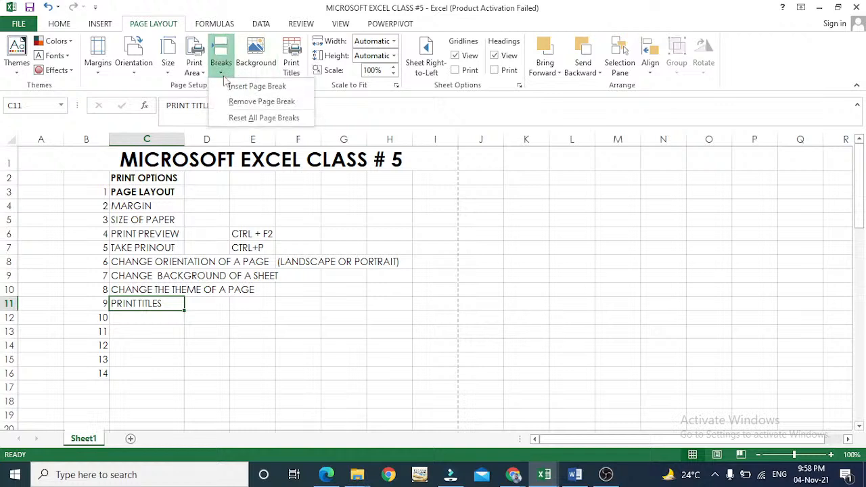
click(240, 118)
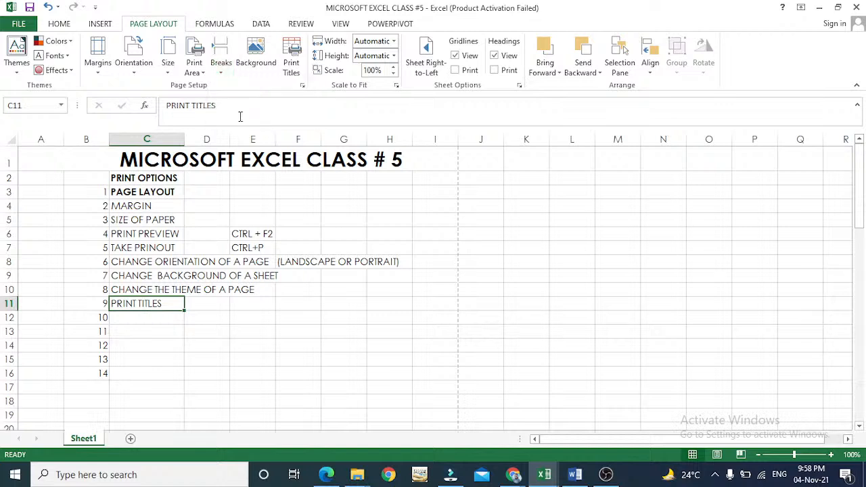
click(222, 67)
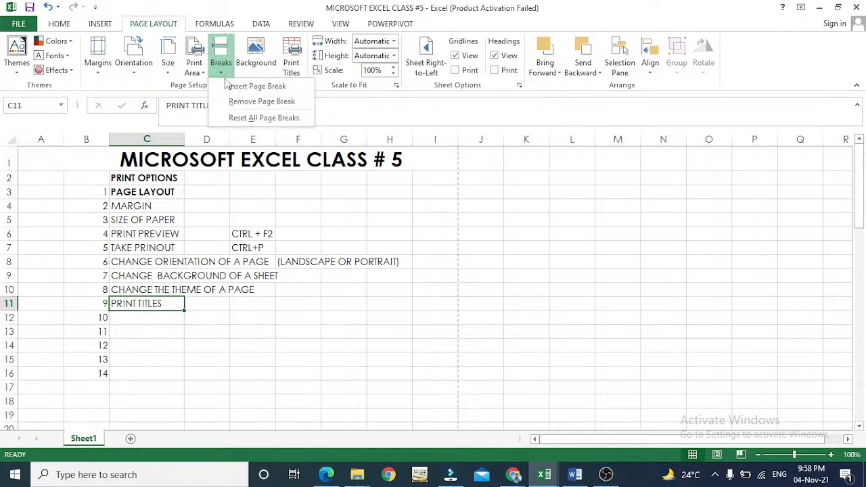
click(253, 120)
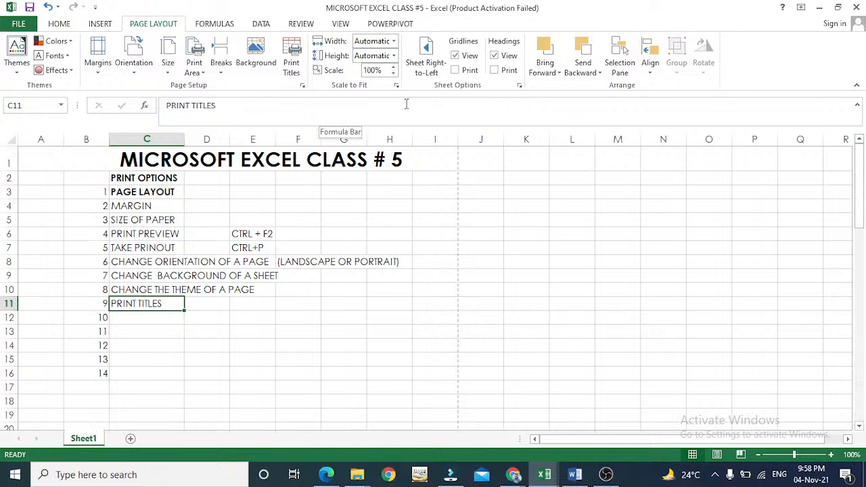
Hide the sheet's gridlines, show them again, and move the selection to cell G11
click(455, 56)
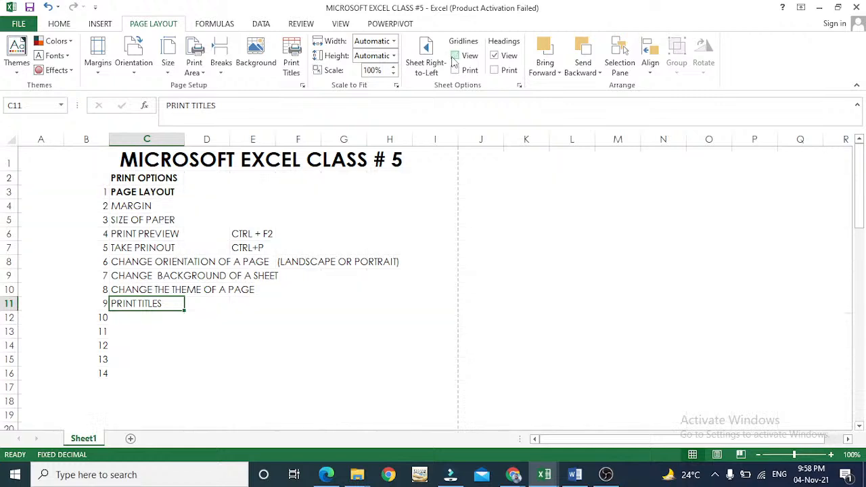
click(455, 56)
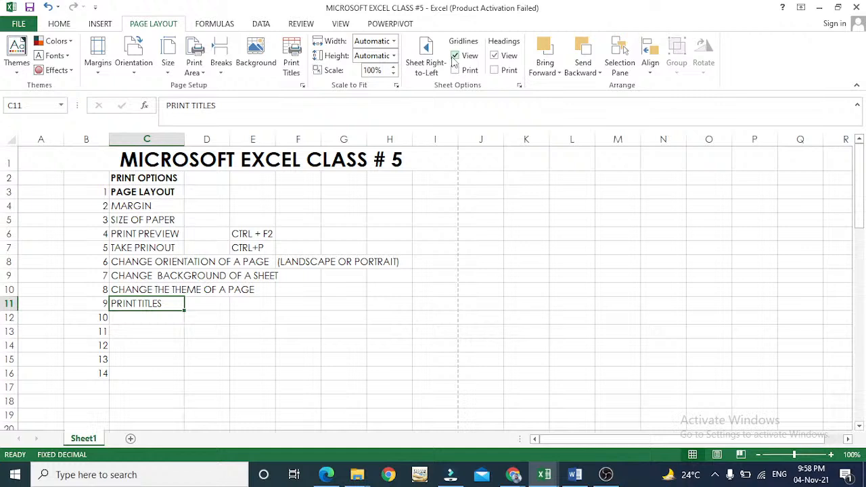
key(Right)
key(Right)
key(Right)
key(Right)
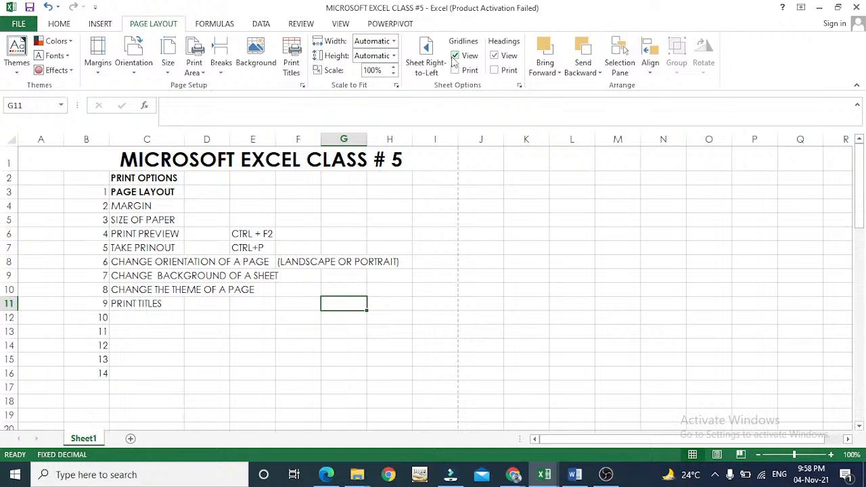
Toggle the gridline display off and on, leave the gridlines hidden, and select the empty cell C12 for topic 10
click(454, 57)
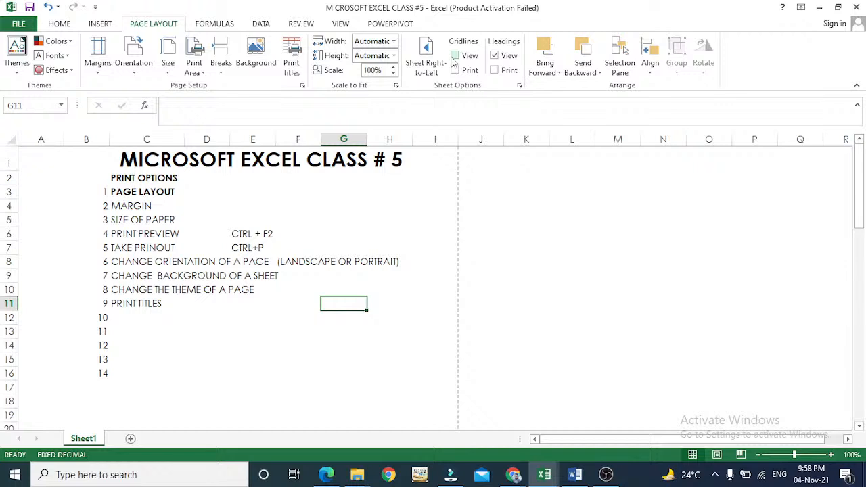
click(454, 56)
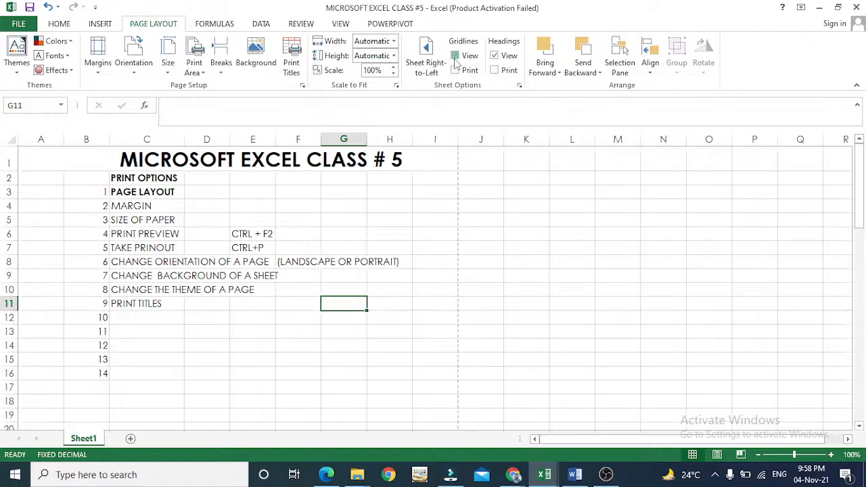
click(456, 57)
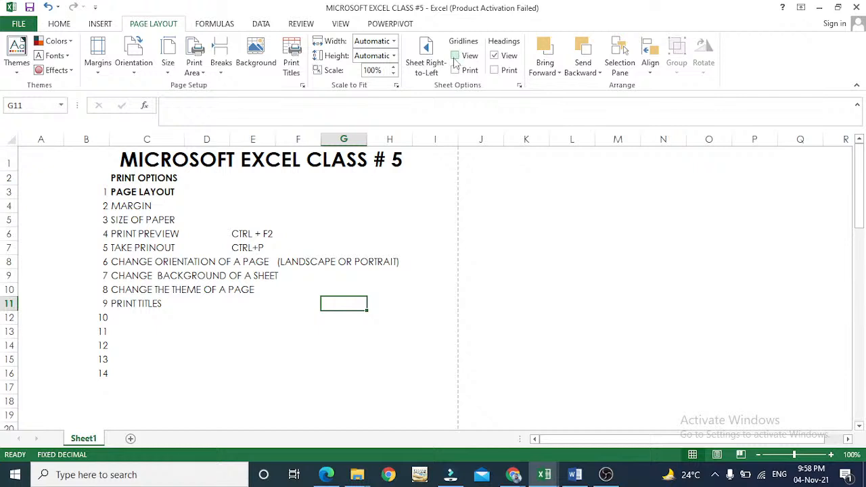
click(148, 318)
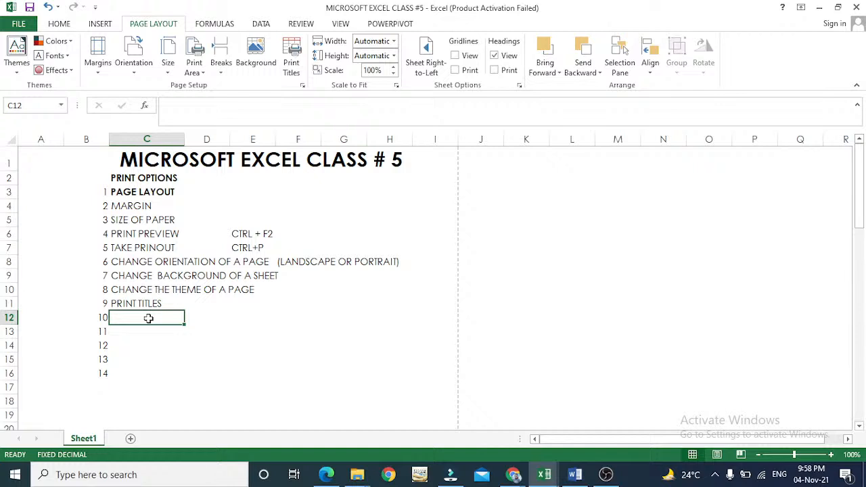
Enter HOW TO REMOVE AND INSERT GRIDLINES in cell C12 as topic 10
text(HOW TO)
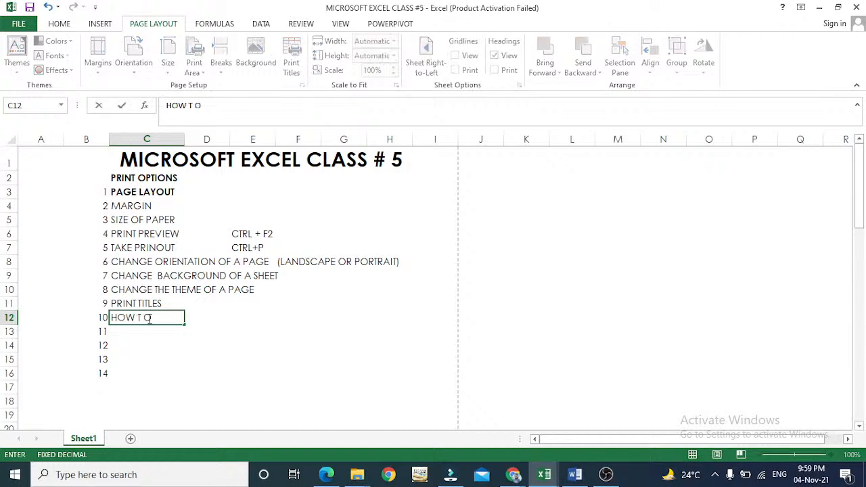
key(BackSpace)
key(BackSpace)
key(BackSpace)
text(TO REMOVE AND)
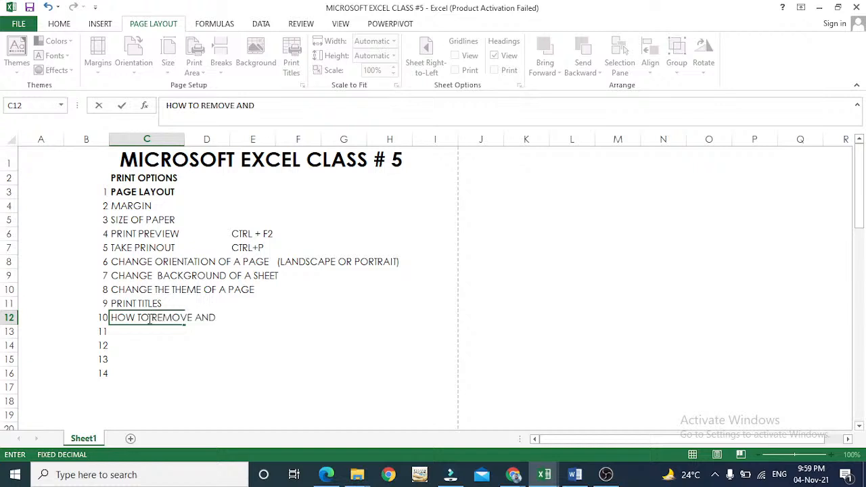
text( INSERT GRID)
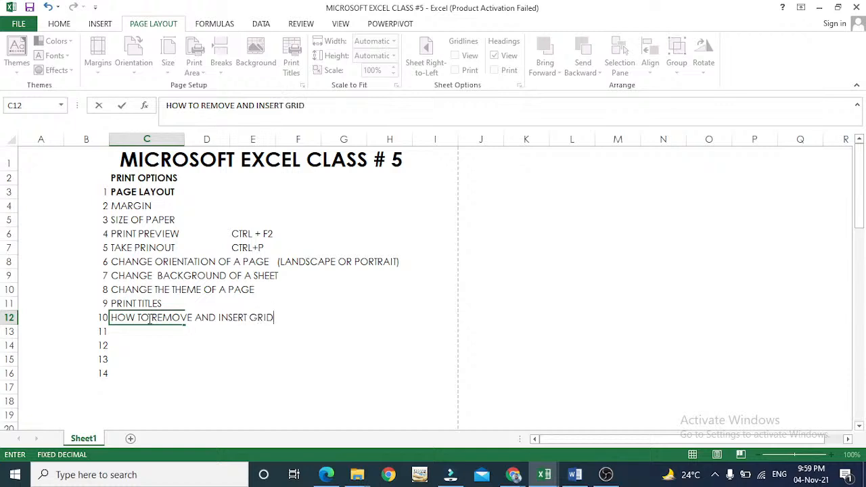
text(LINES)
key(Return)
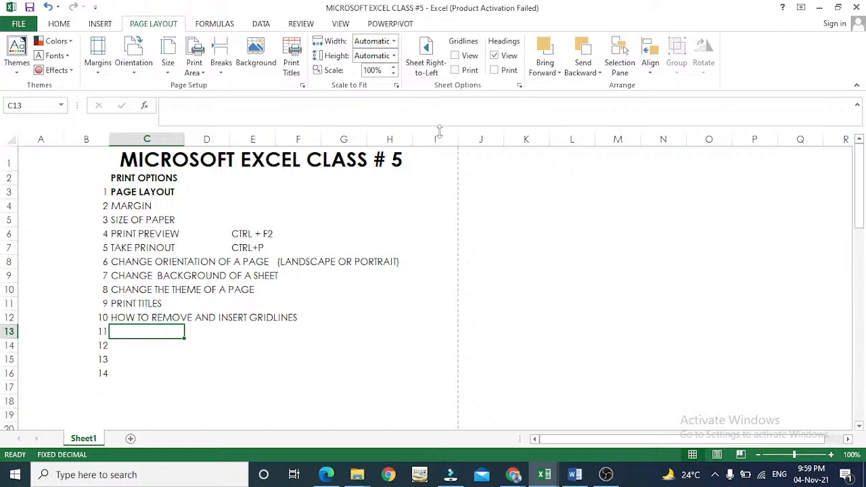
Toggle the display of the row and column headings off and on, and leave the headings hidden
ctrl+scroll(439, 131, down, 1)
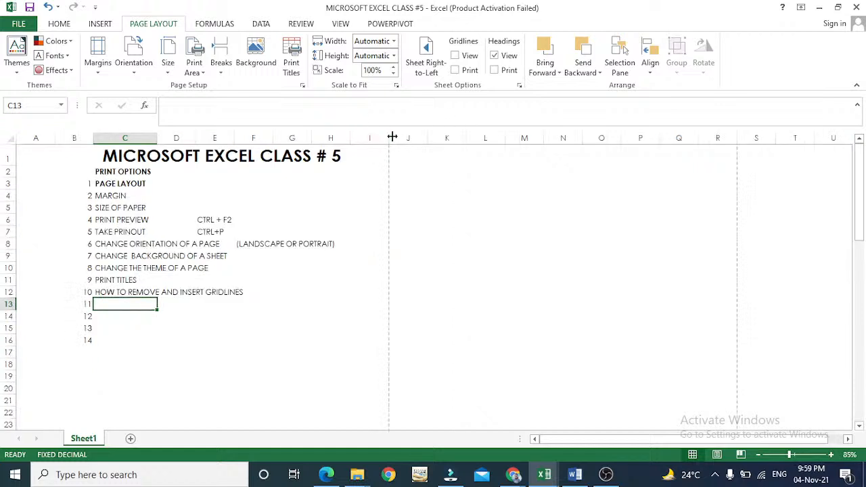
click(495, 56)
click(498, 56)
click(831, 455)
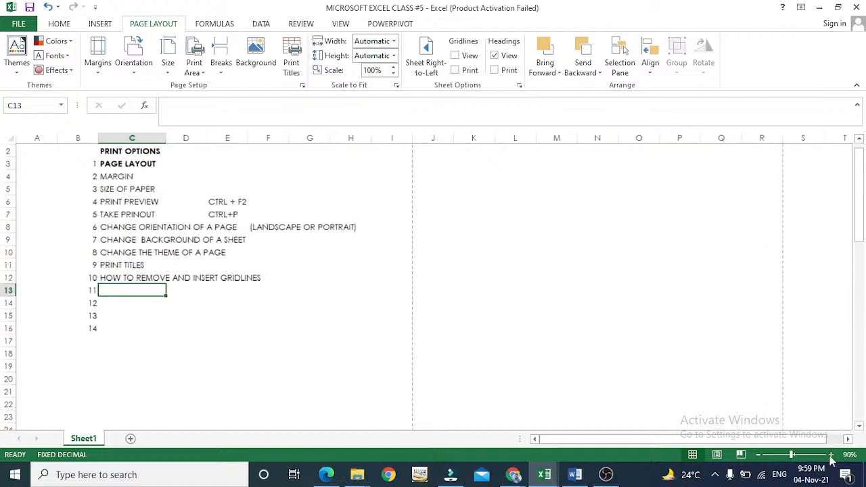
click(858, 301)
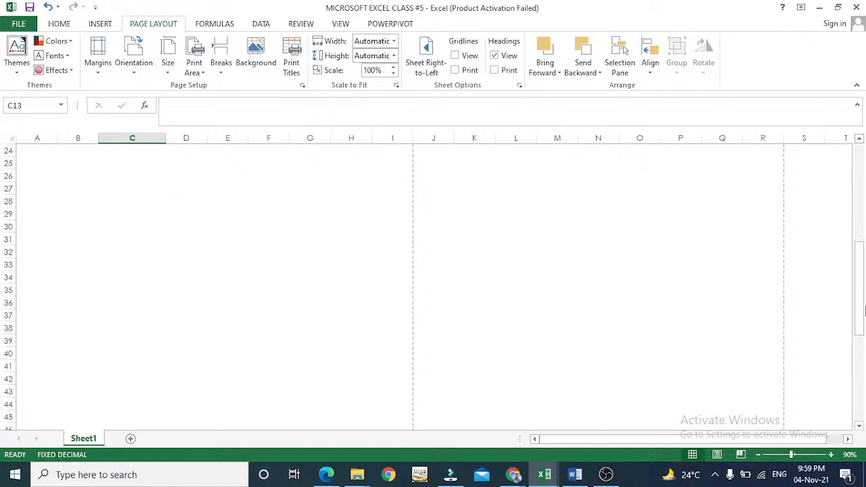
drag(858, 291, 864, 155)
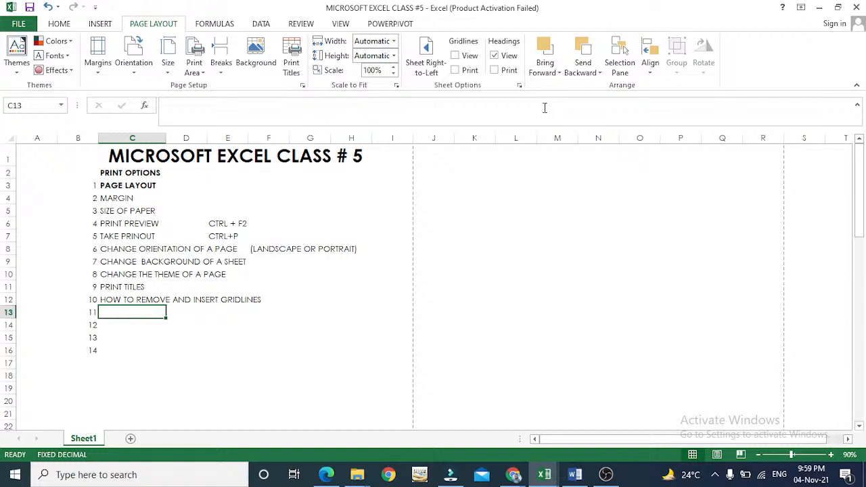
click(495, 57)
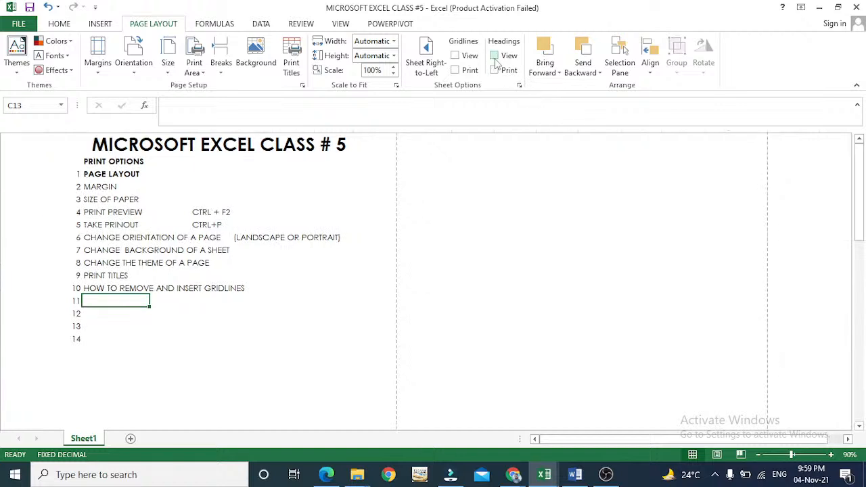
Enter REMOVE HEADINGS as topic 11 in the list and select the empty cell beside number 12
text(REMOVE)
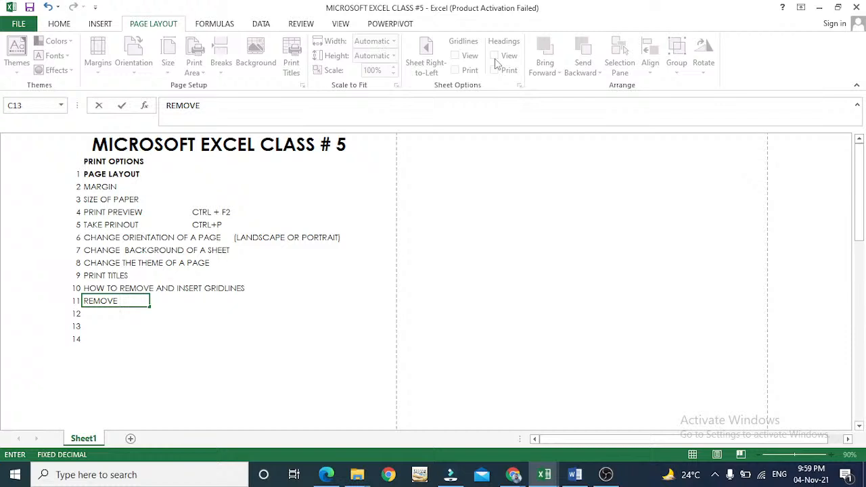
key(BackSpace)
key(BackSpace)
key(BackSpace)
key(BackSpace)
key(BackSpace)
key(BackSpace)
key(BackSpace)
text(REMOVE HEADIN)
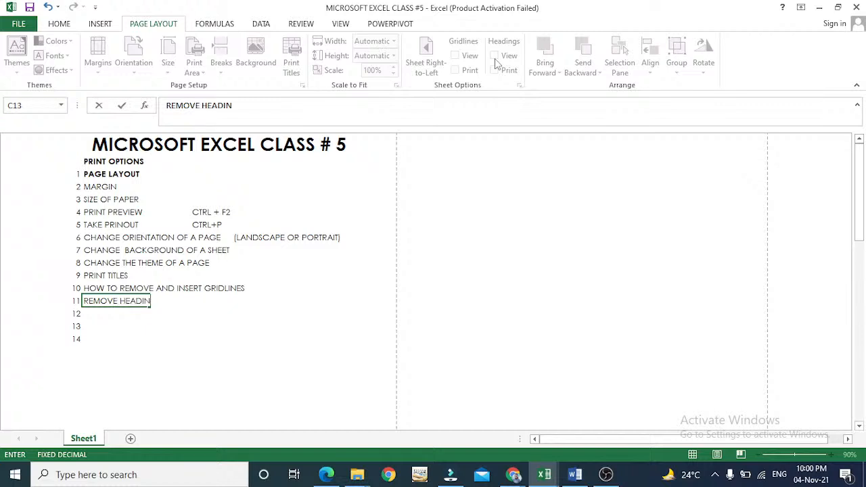
text(GS)
key(Up)
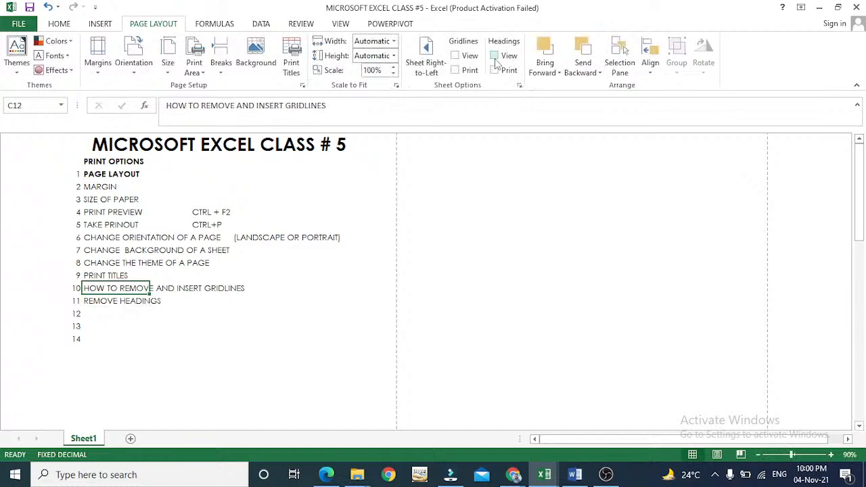
key(Down)
key(Down)
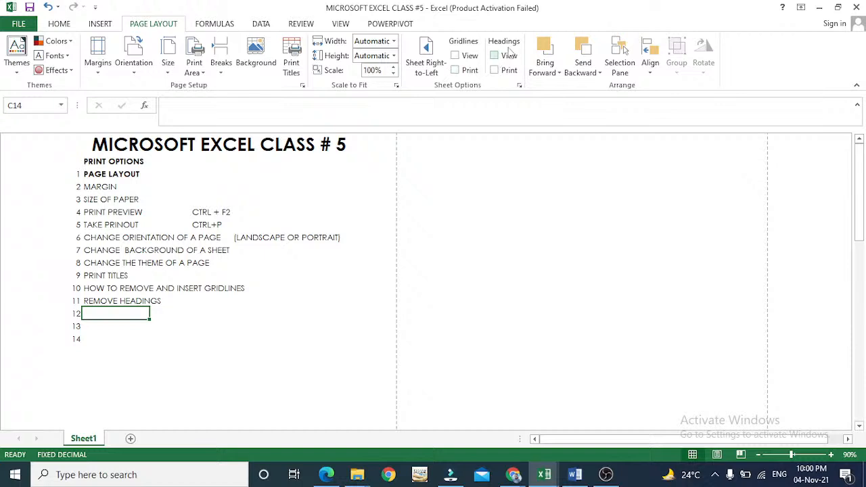
Show the sheet's headings and gridlines again, and toggle gridline printing on and off, leaving it off
click(494, 56)
click(455, 56)
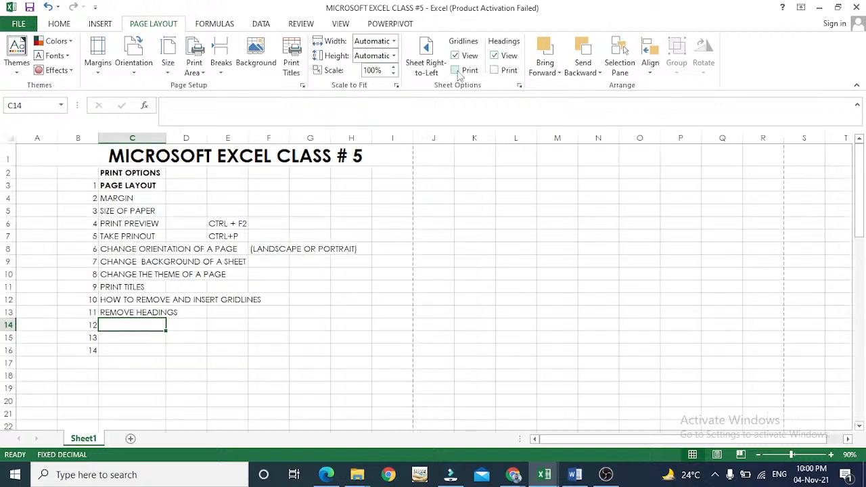
click(456, 73)
click(455, 70)
click(454, 71)
click(456, 71)
Check the print preview of the sheet, return to the cells around the MARGIN topic, and check the preview again
key(ctrl+p)
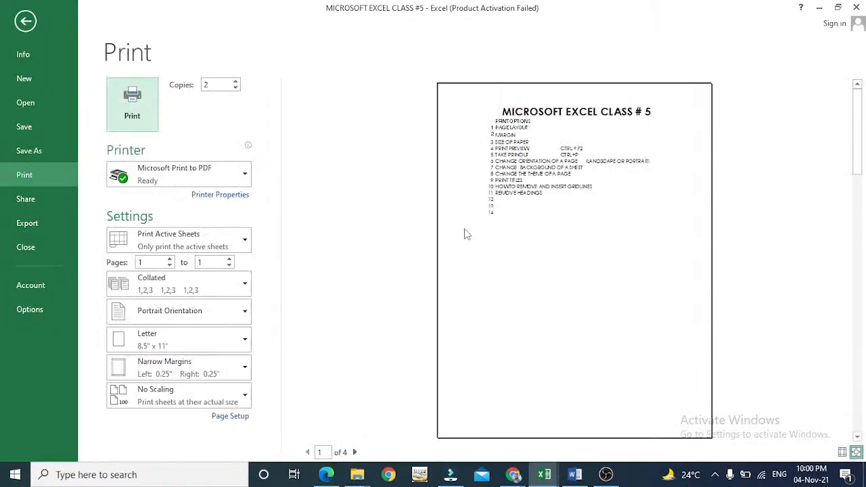
key(Escape)
key(Up)
key(Up)
key(Up)
key(Up)
key(Up)
key(Up)
key(Up)
key(Up)
key(Up)
key(Up)
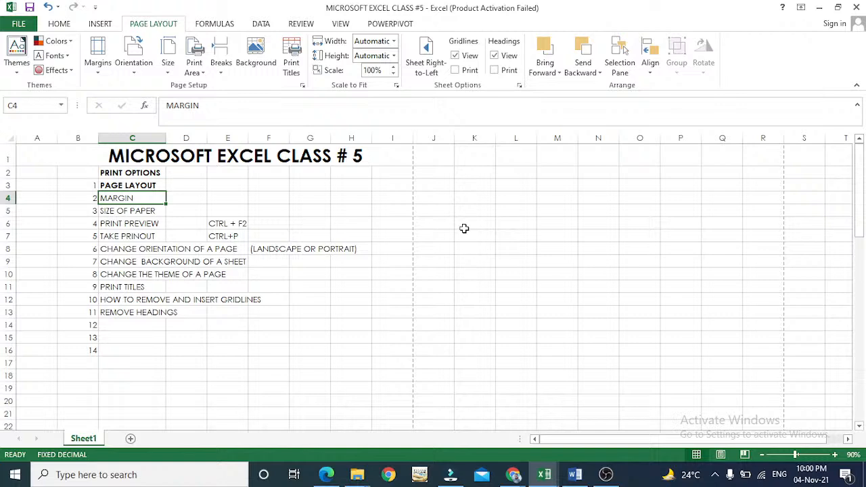
key(ctrl+p)
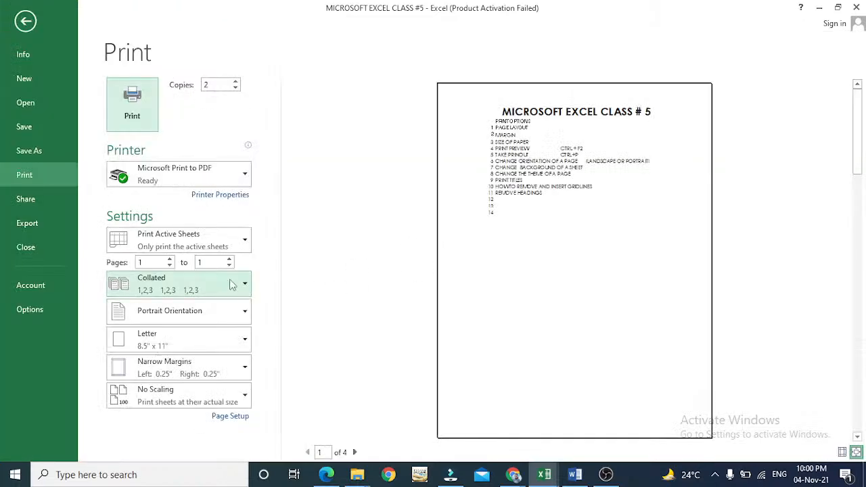
key(Escape)
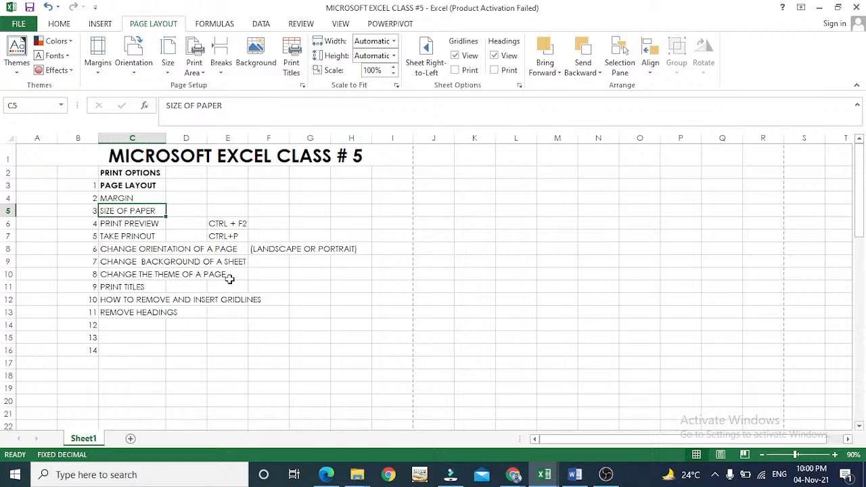
Set the print scaling to Fit Sheet on One Page in the print settings
key(ctrl+p)
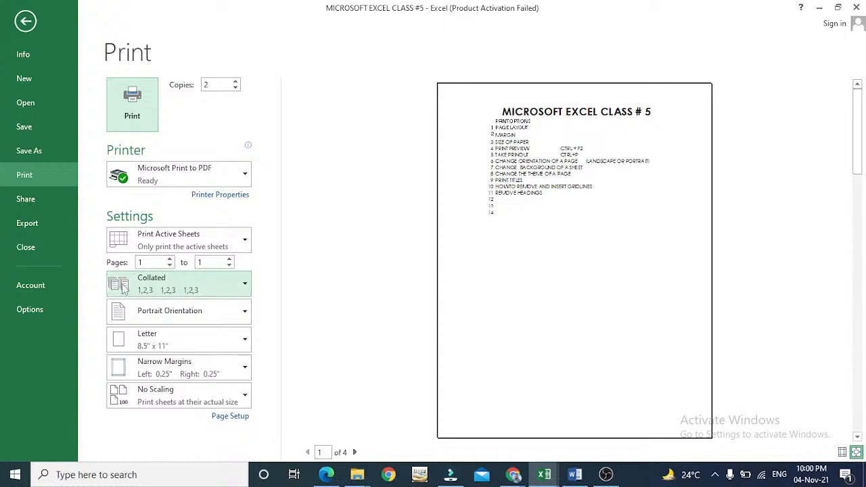
click(178, 406)
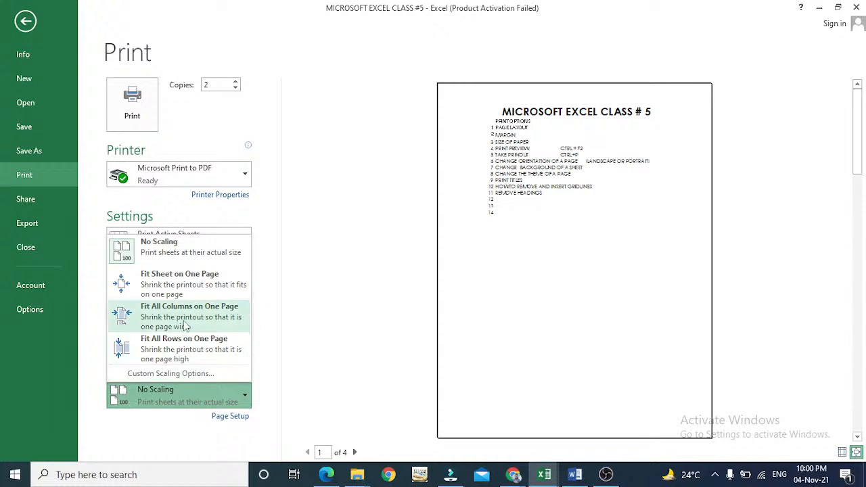
click(186, 280)
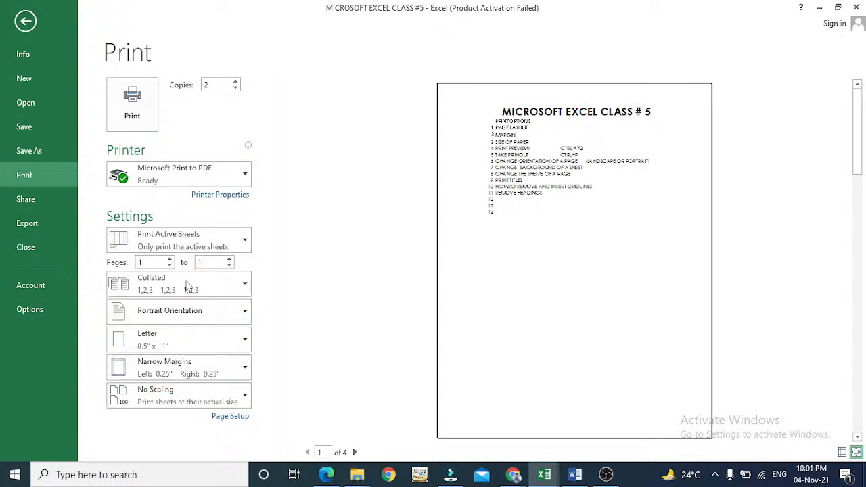
click(166, 399)
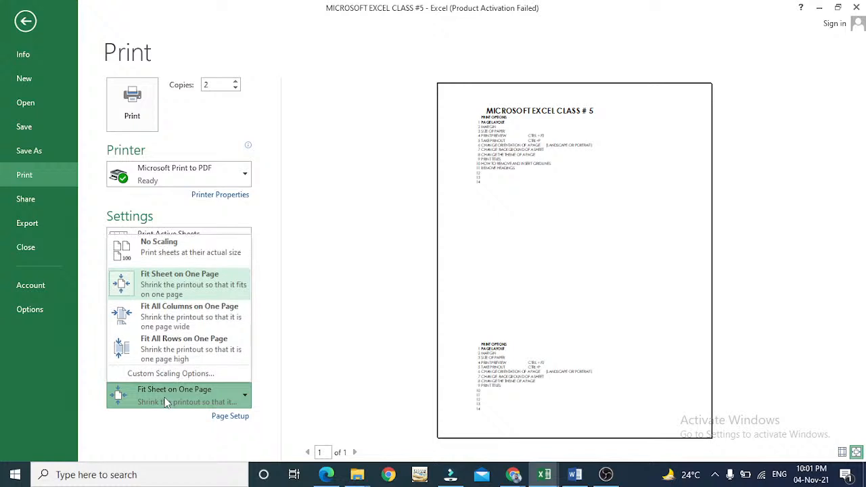
click(166, 373)
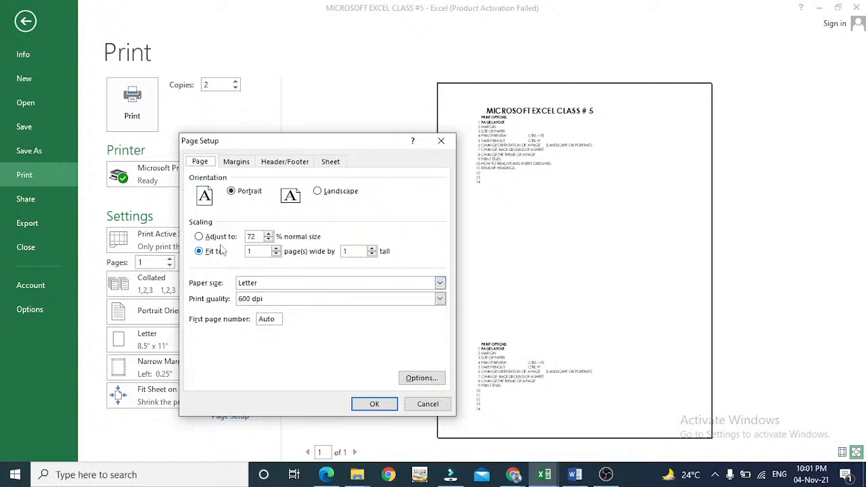
click(199, 237)
click(428, 406)
key(Escape)
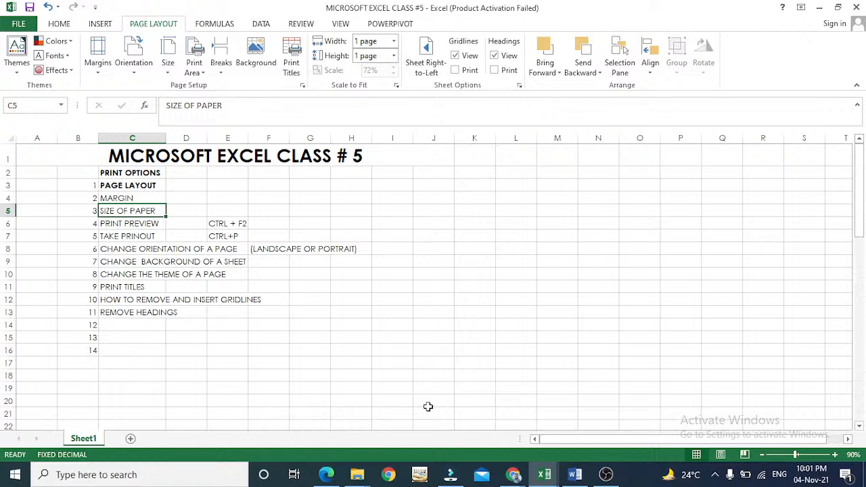
key(Down)
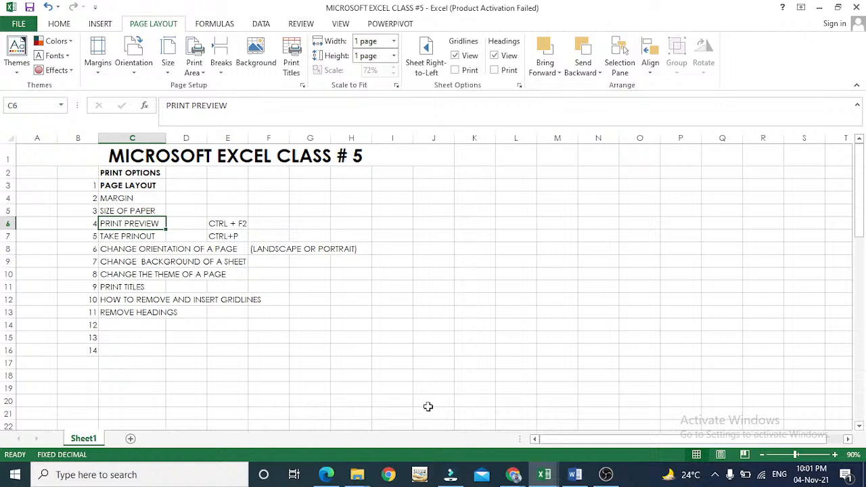
click(428, 407)
key(Down)
key(Down)
key(Down)
key(Down)
key(Down)
key(Down)
key(Down)
key(Down)
key(Down)
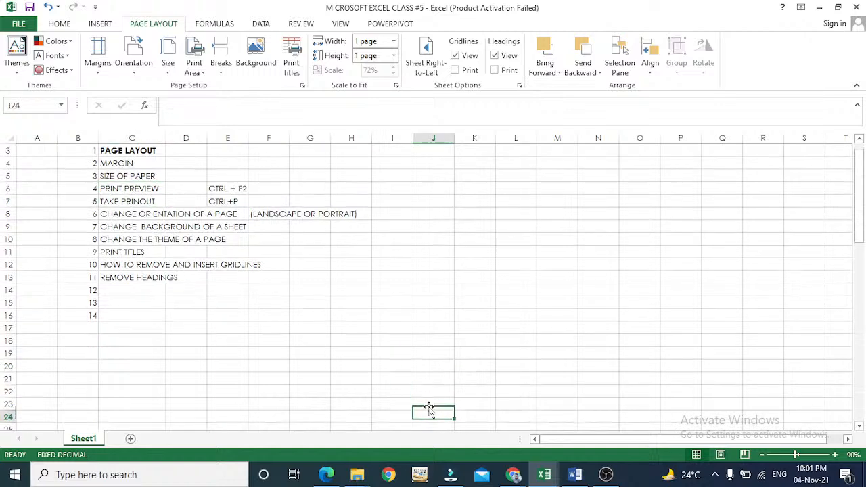
key(Up)
key(Up)
key(Up)
key(Up)
key(Up)
key(Up)
key(Up)
key(Up)
key(Up)
key(Up)
key(Up)
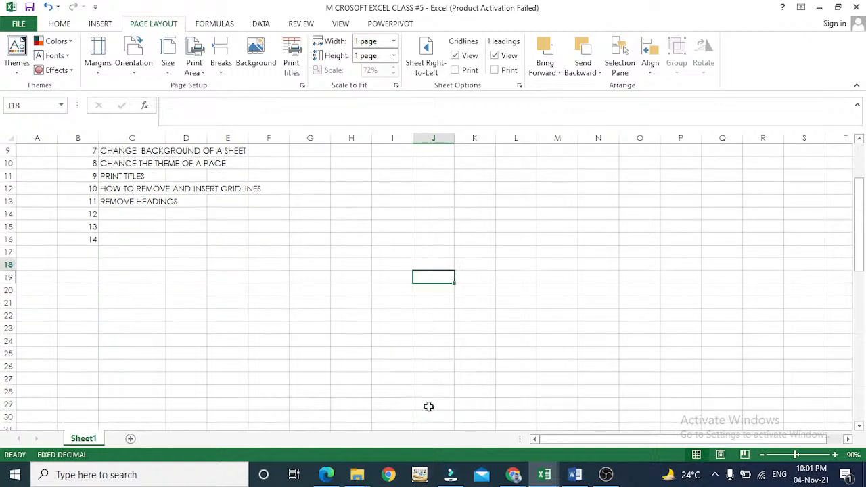
scroll(428, 407, up, 3)
key(Up)
key(Up)
key(Up)
key(Up)
key(Up)
key(Up)
key(Left)
key(Left)
key(Left)
key(Left)
key(Left)
key(Left)
key(Left)
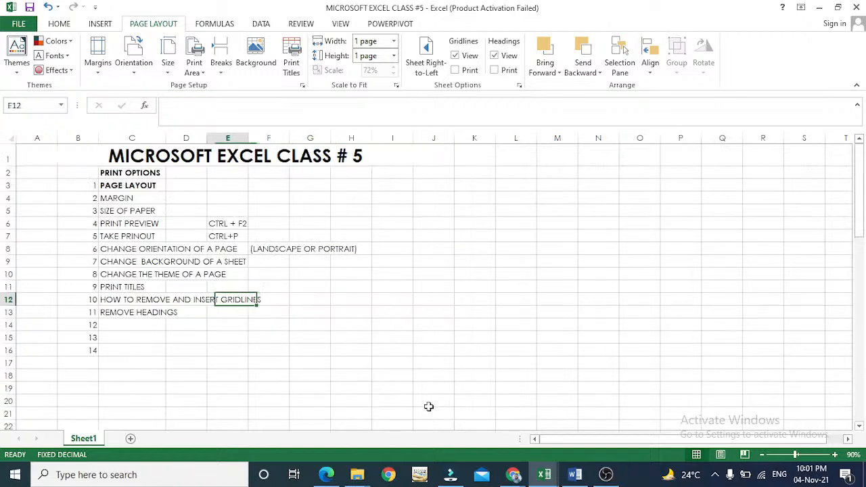
Enter PAGE SCALING in cell C14 as topic 12
key(Down)
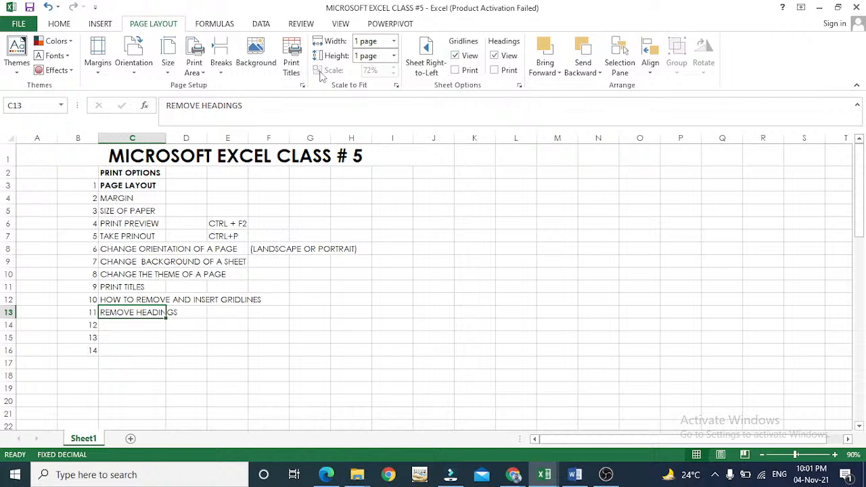
key(Down)
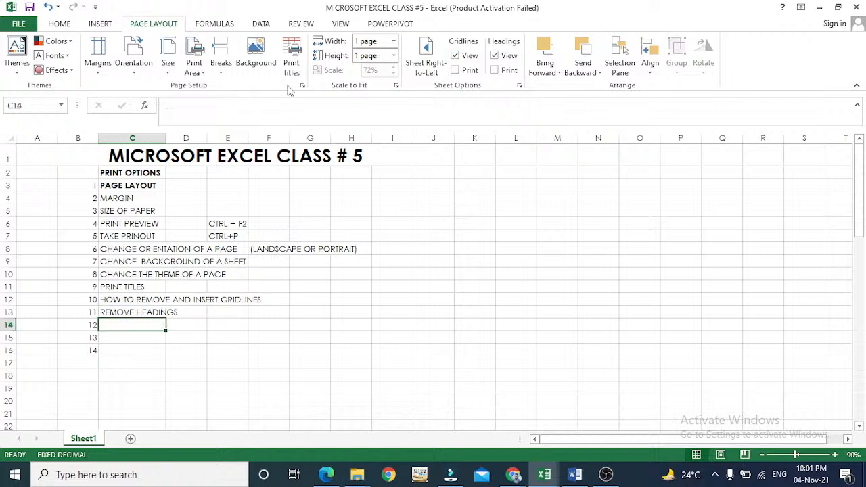
text(PAGE )
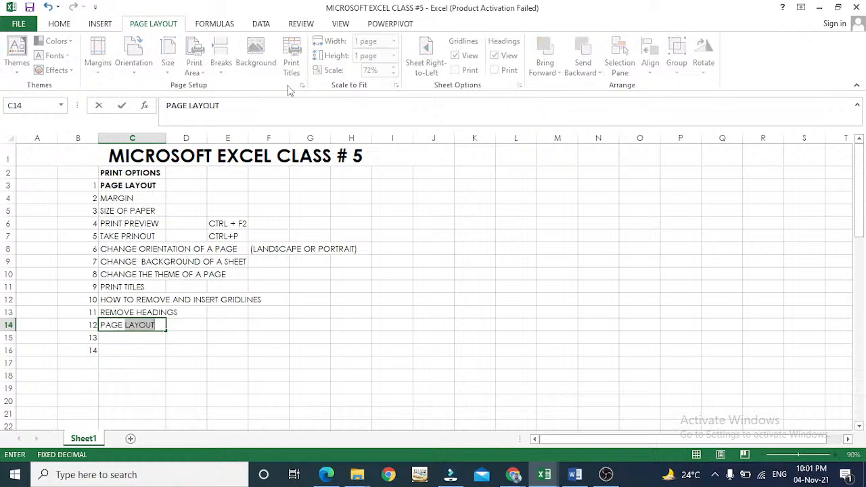
text(SCALING)
key(Return)
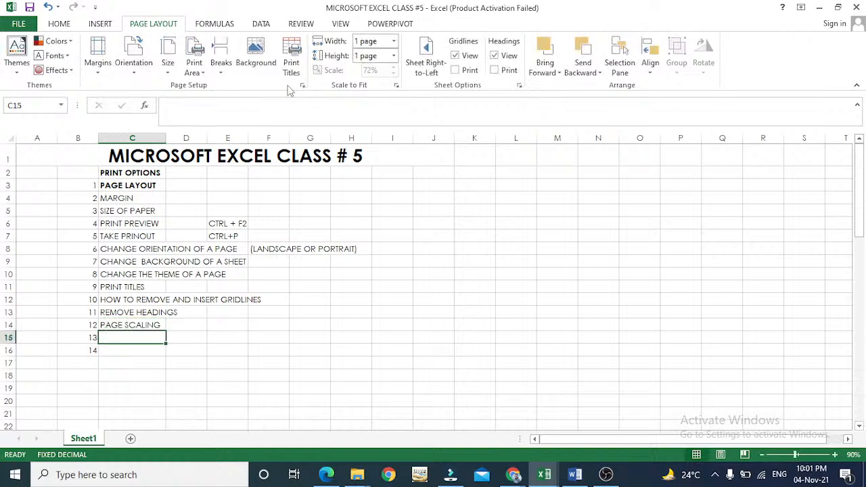
Check the page break options and enter PAGE BREAKS in cell C15 as topic 13
key(Up)
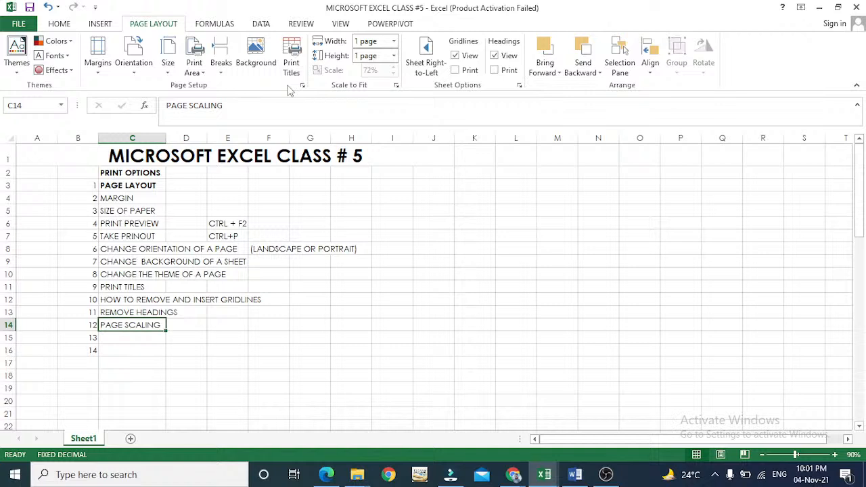
click(219, 67)
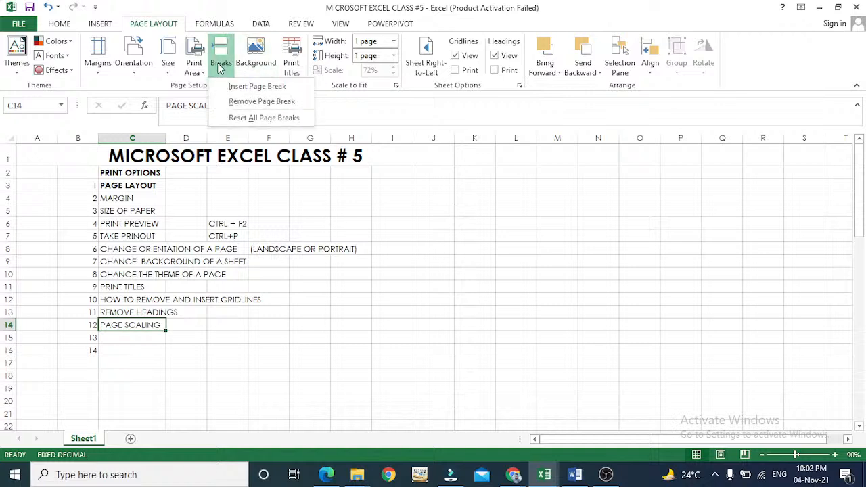
click(219, 67)
key(Return)
text(OA)
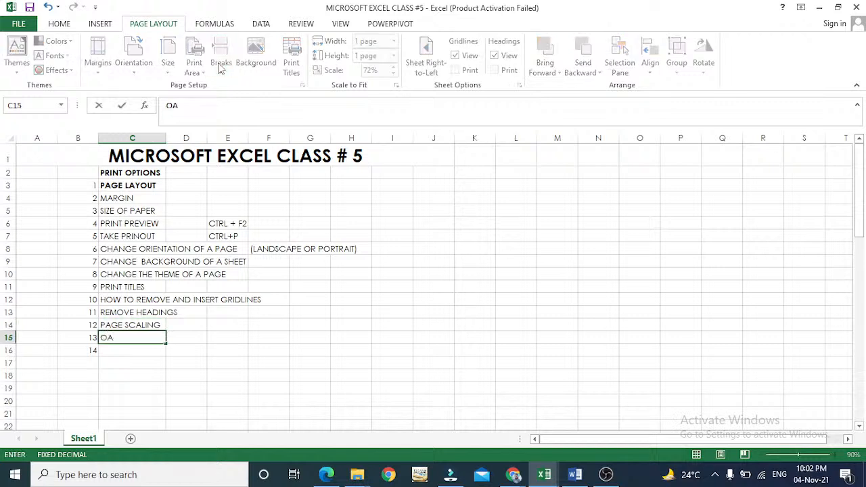
text(G)
key(BackSpace)
key(BackSpace)
key(BackSpace)
text(PAGE BEA)
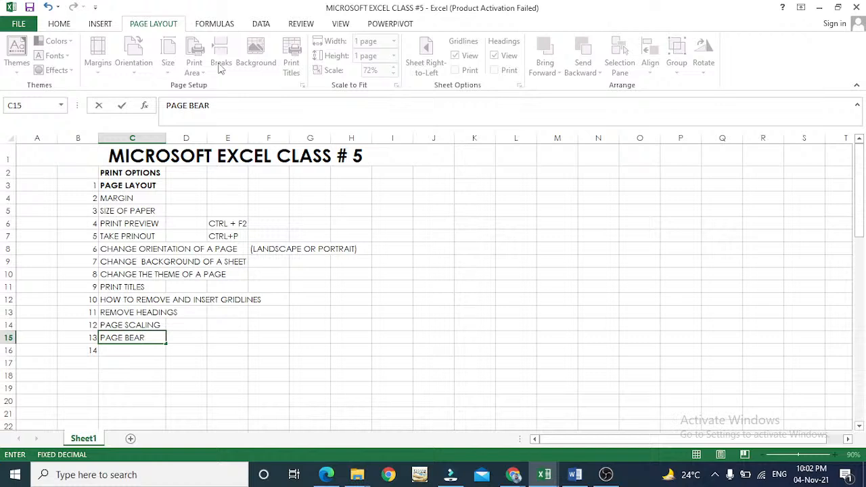
text(R)
key(BackSpace)
key(BackSpace)
key(BackSpace)
text(REAKS)
key(Return)
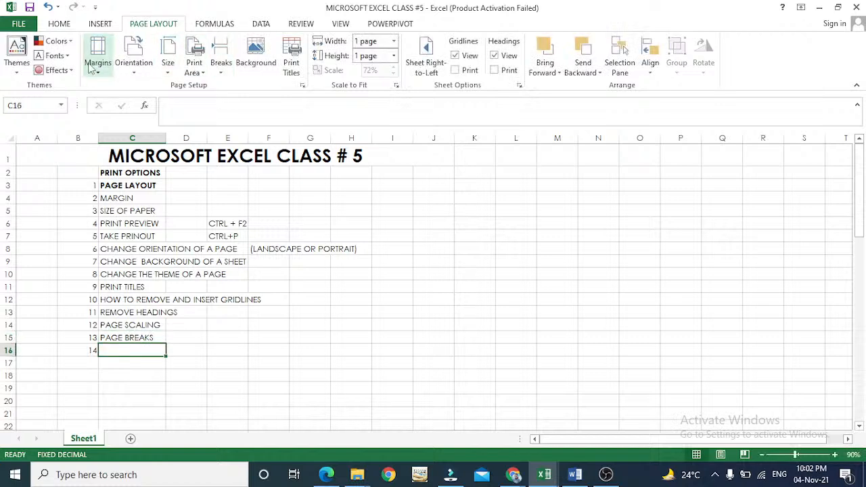
Apply the Office theme colors to the workbook and check the color list again
click(69, 44)
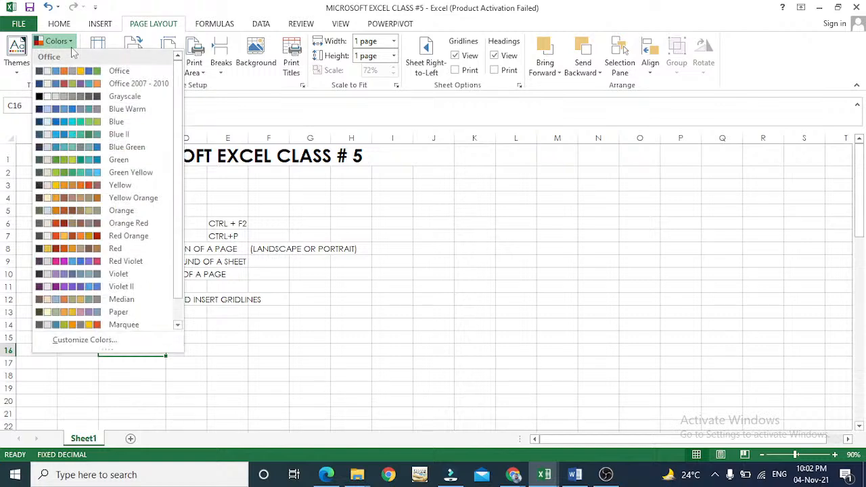
click(95, 74)
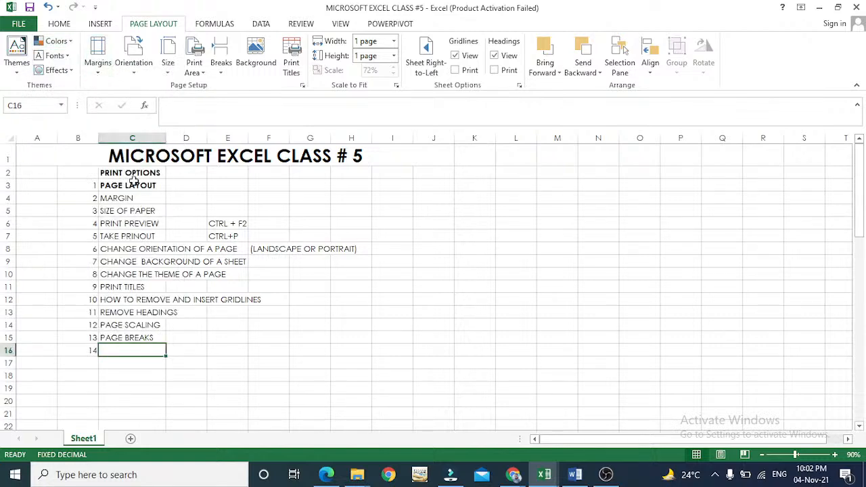
click(62, 41)
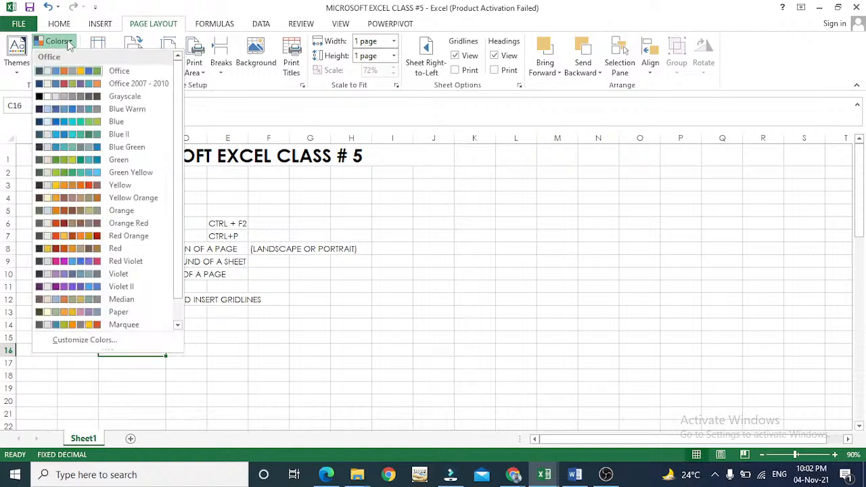
click(63, 41)
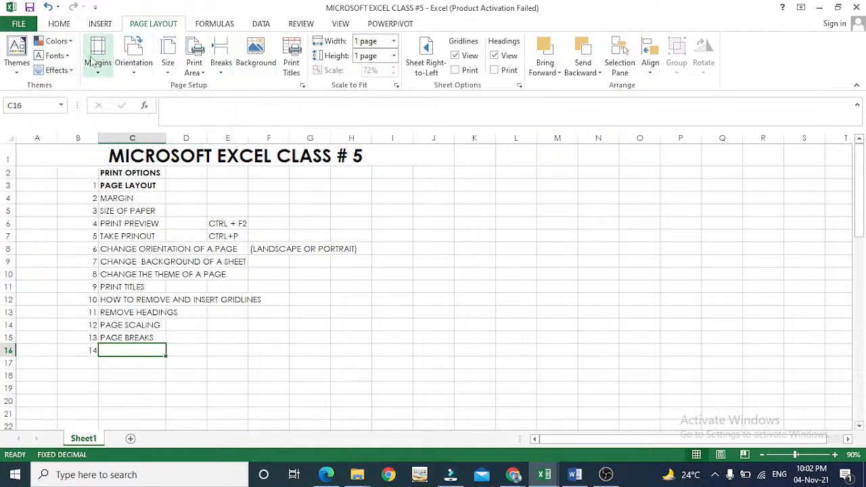
Look at the theme effects and change the theme fonts to Calibri Light-Constantia
click(64, 74)
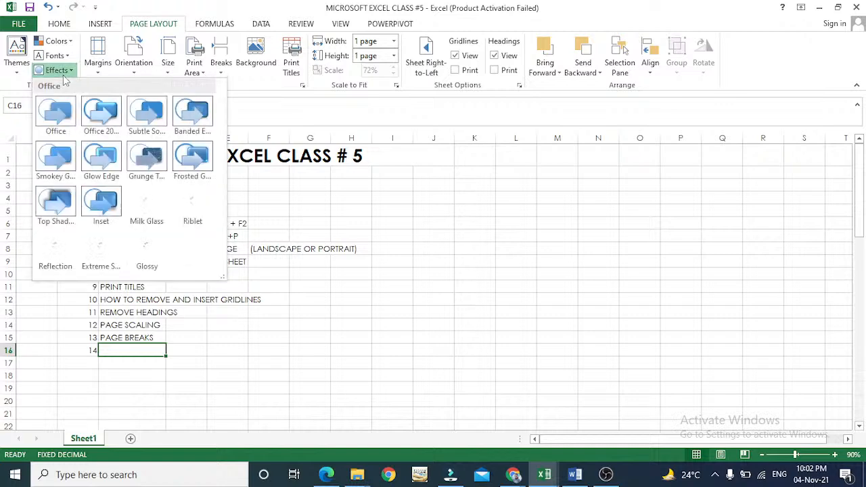
click(54, 56)
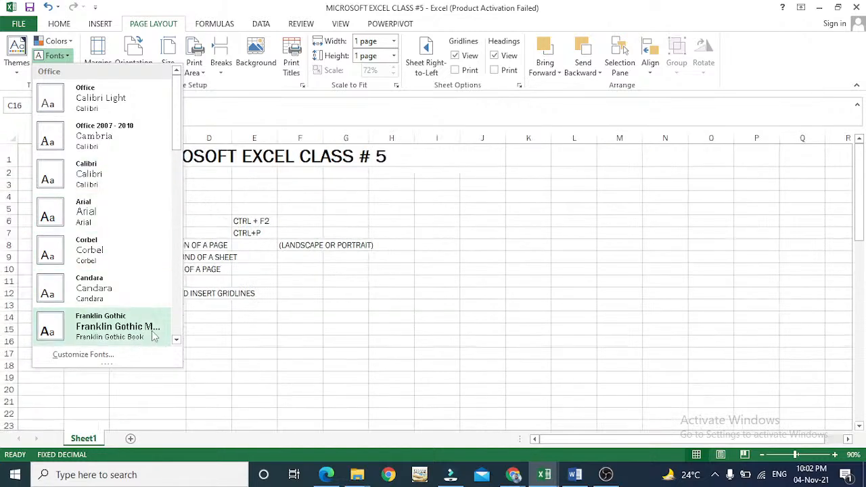
scroll(180, 323, down, 5)
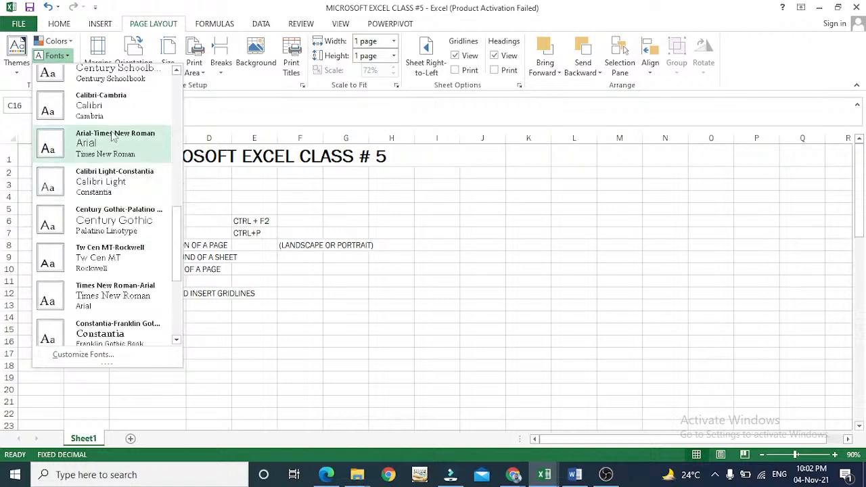
click(102, 186)
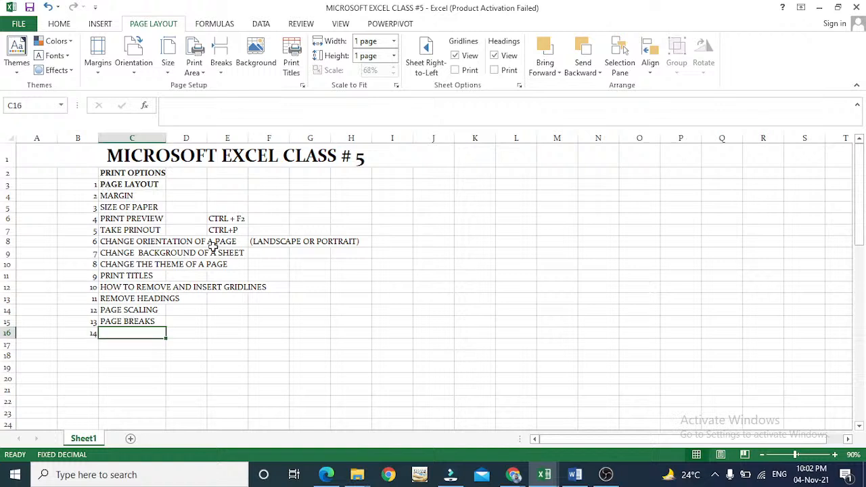
Go through the topics in column C to review them in the new fonts, ending at cell C16
key(Down)
key(Down)
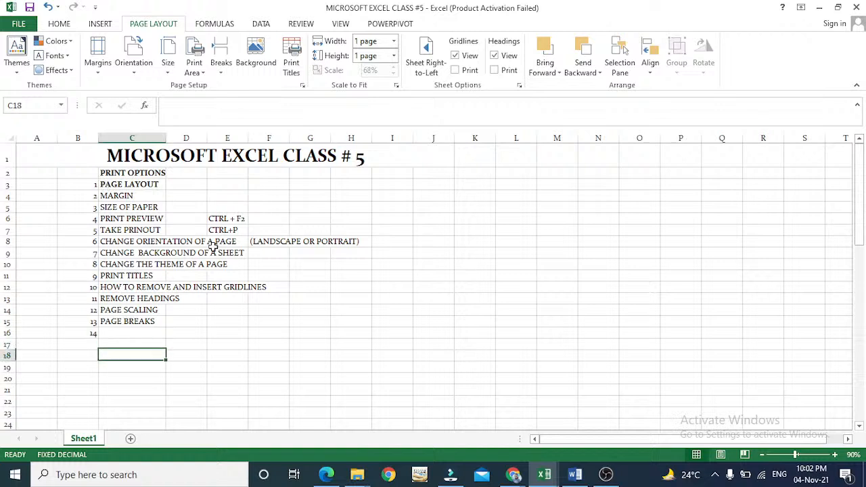
key(Up)
key(Up)
key(Up)
key(Up)
key(Up)
key(Up)
key(Up)
key(Up)
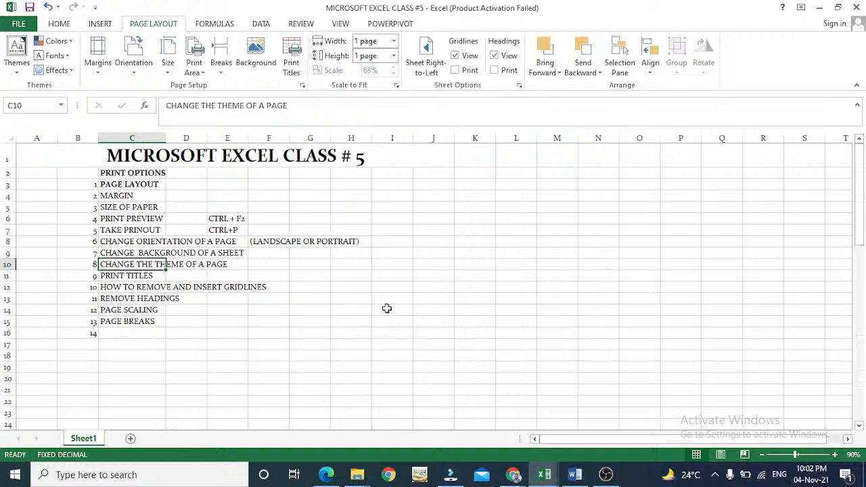
key(Down)
key(Down)
key(Down)
key(Down)
key(Down)
key(Down)
key(Down)
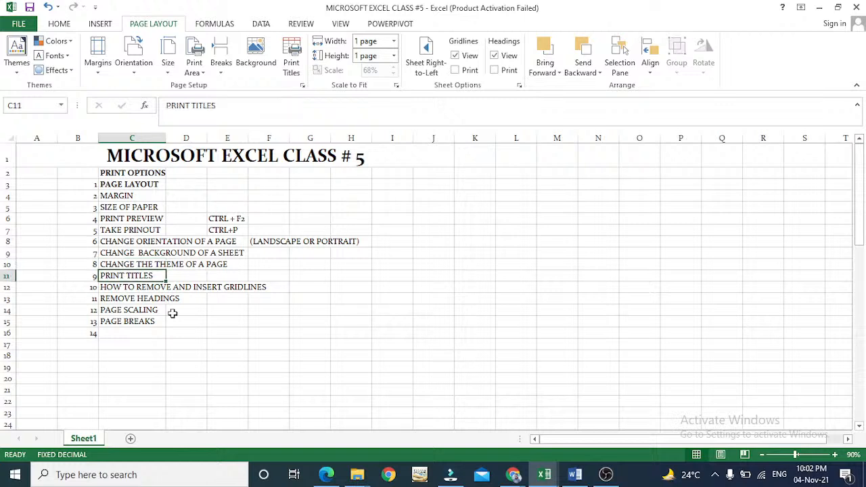
key(Up)
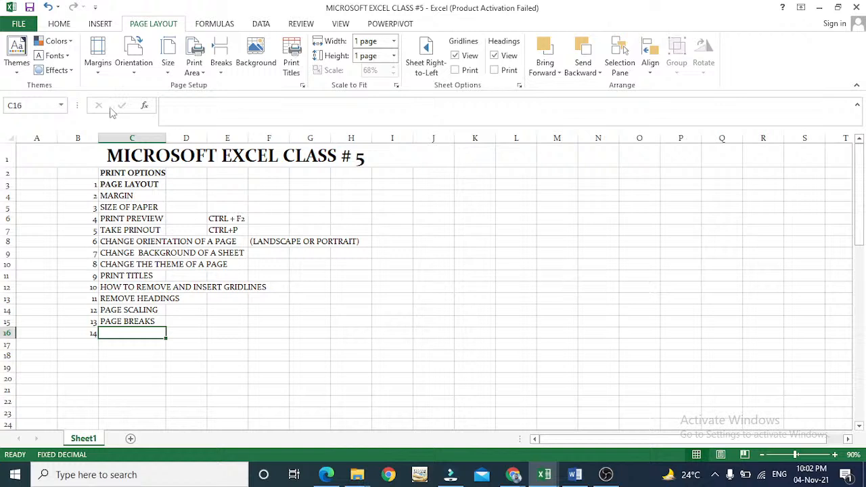
Enter CHANGING PAGE FONTS in cell C16 as topic 14
text(CHANING)
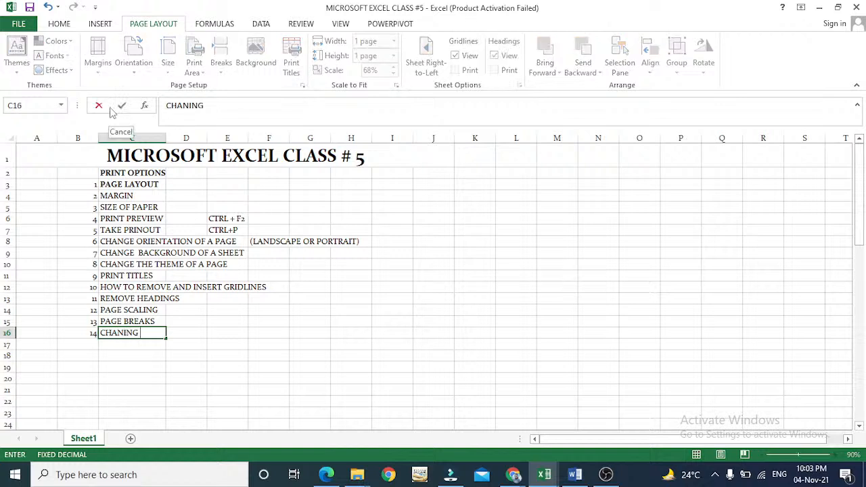
key(BackSpace)
key(BackSpace)
key(BackSpace)
text(GING PAGE)
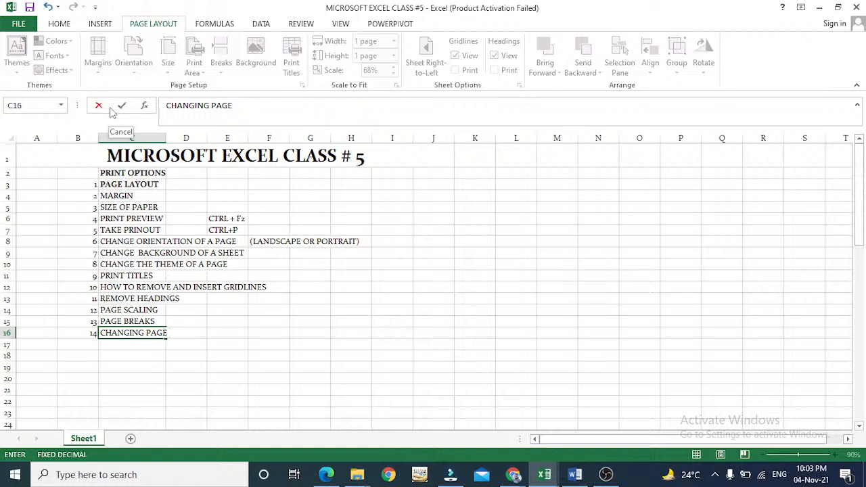
text( FONTS)
key(Return)
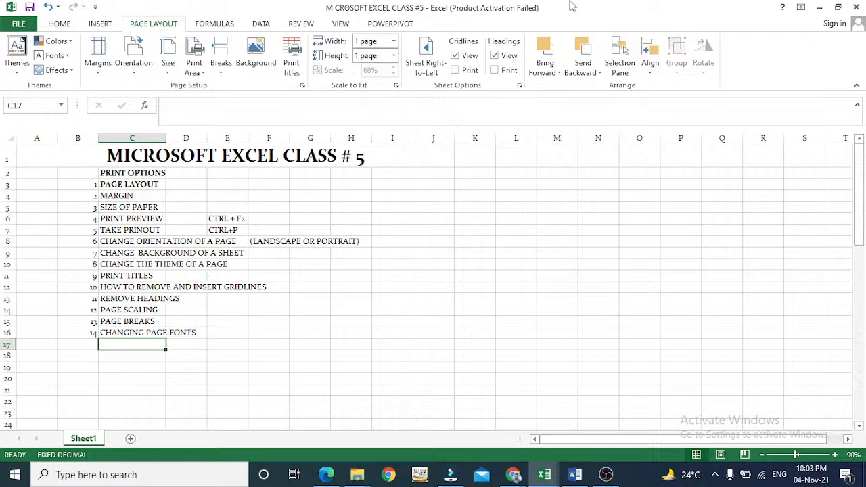
Hide the sheet's gridlines and turn on Snap to Grid through the alignment options, ending at cell E7
click(648, 64)
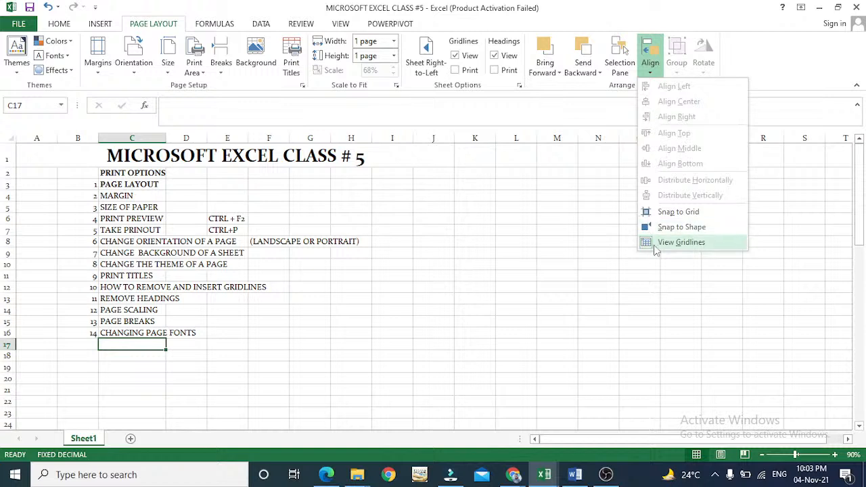
click(655, 245)
click(650, 58)
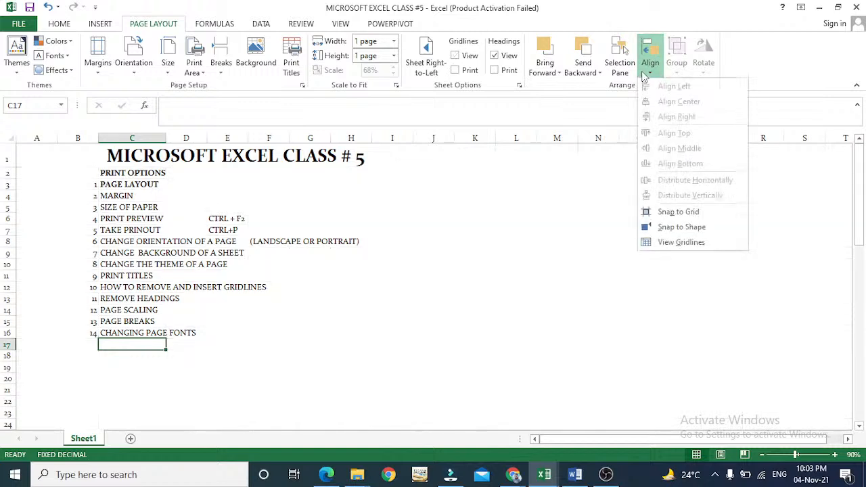
click(670, 228)
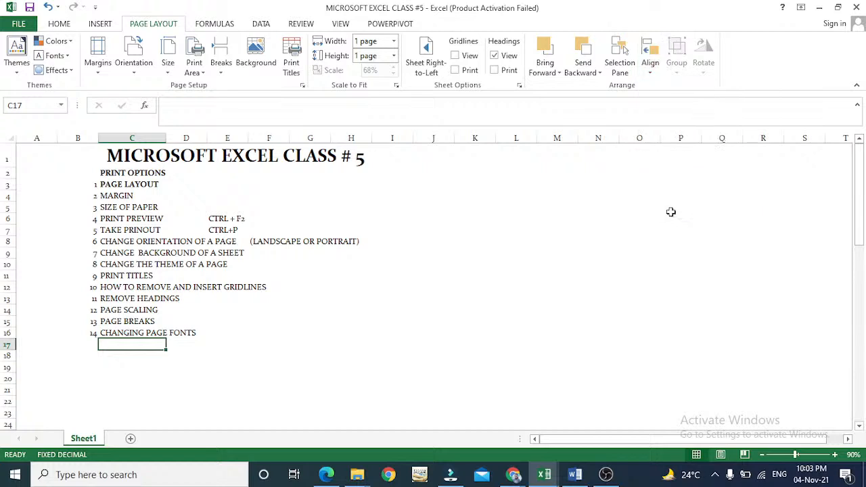
drag(142, 164, 341, 249)
click(227, 230)
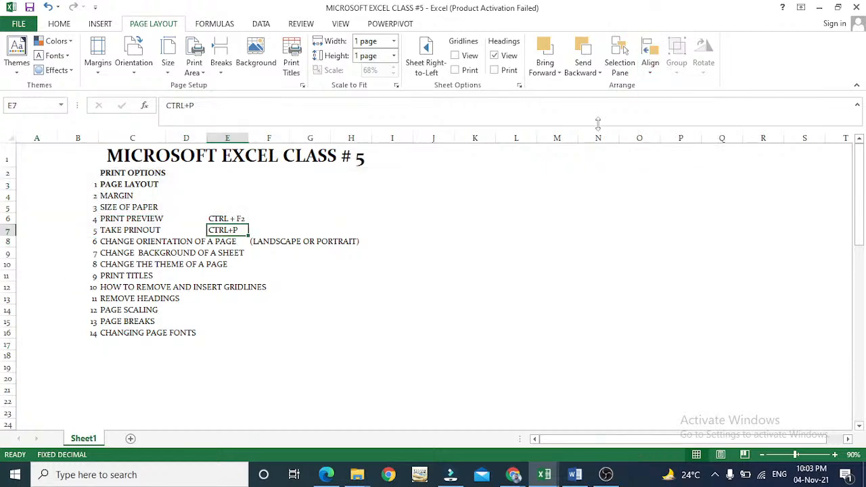
Turn Snap to Grid off again, select the empty cells N5:R12 and recheck the alignment options
click(650, 64)
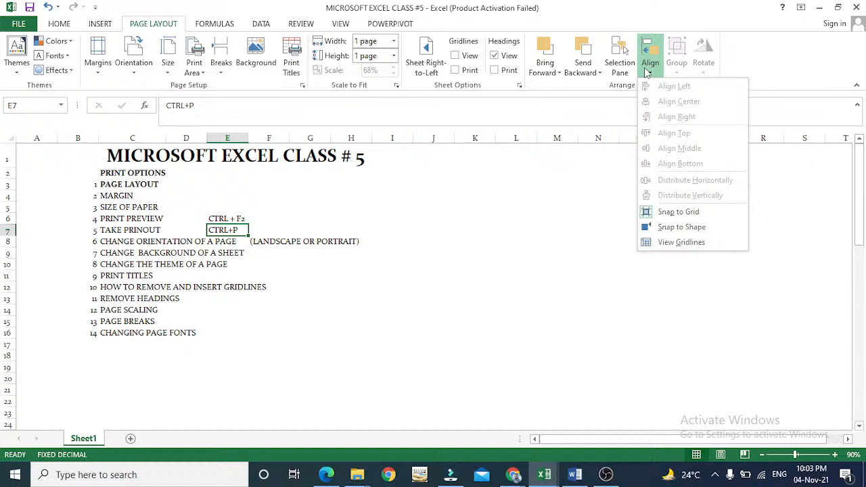
click(659, 218)
drag(582, 204, 771, 286)
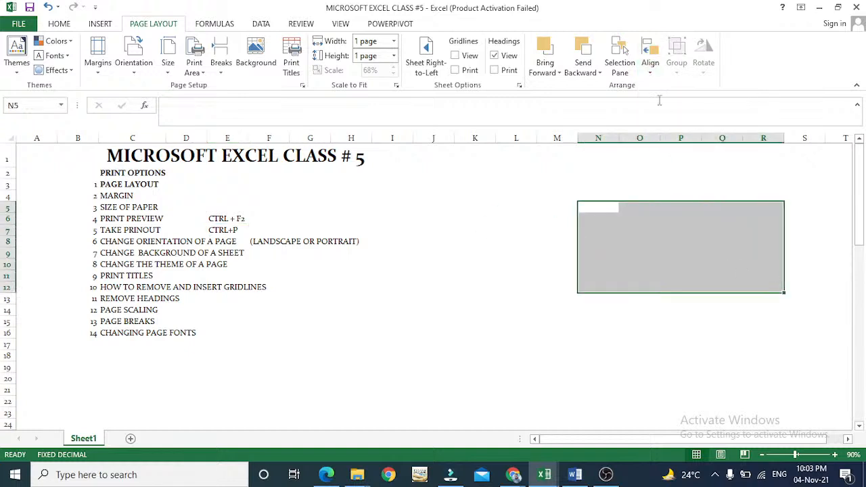
click(649, 68)
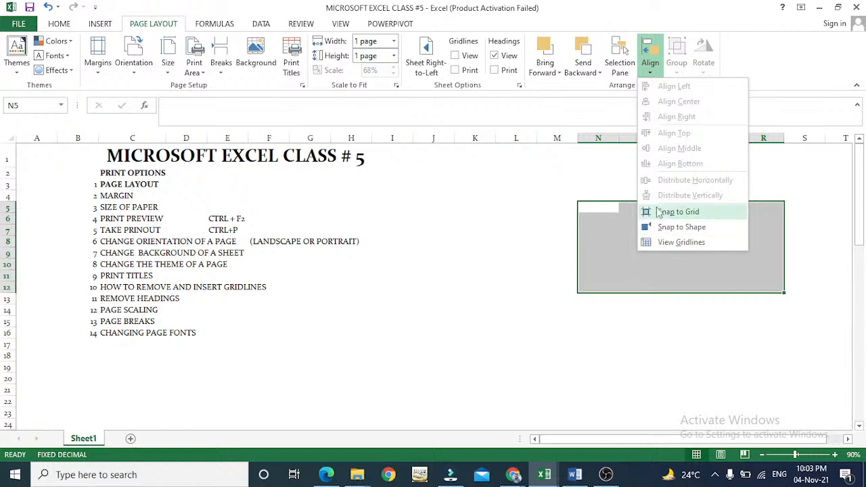
click(517, 209)
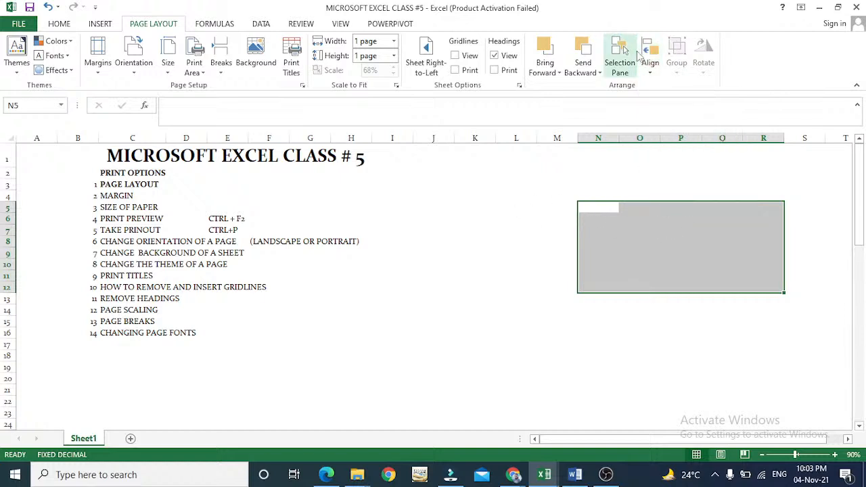
Try the Snap to Shape alignment option and select the cells A1:J13, ending at cell I5
click(649, 61)
click(646, 224)
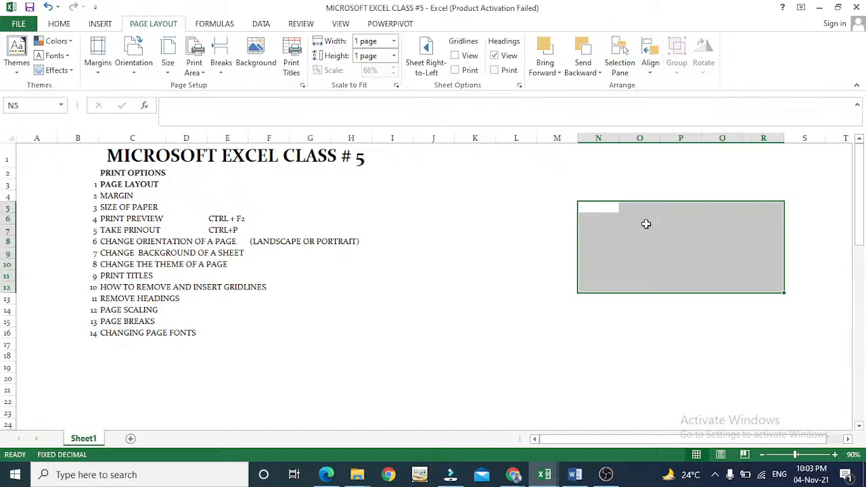
click(350, 245)
drag(247, 159, 446, 298)
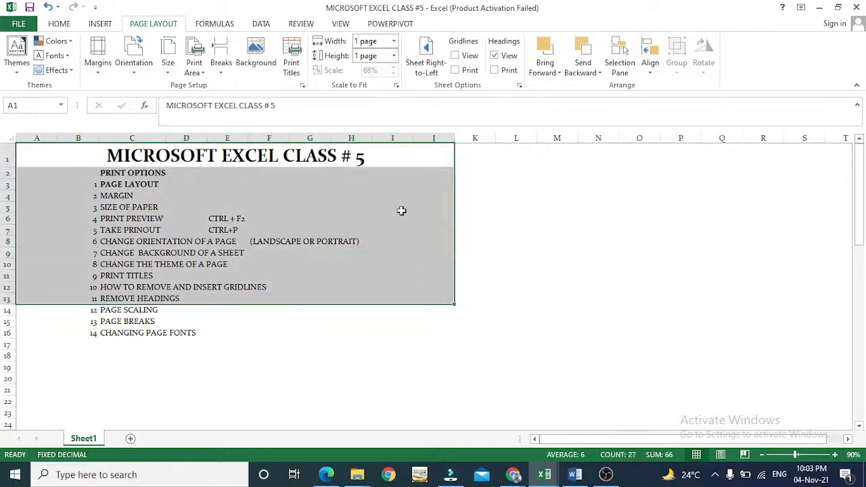
click(401, 210)
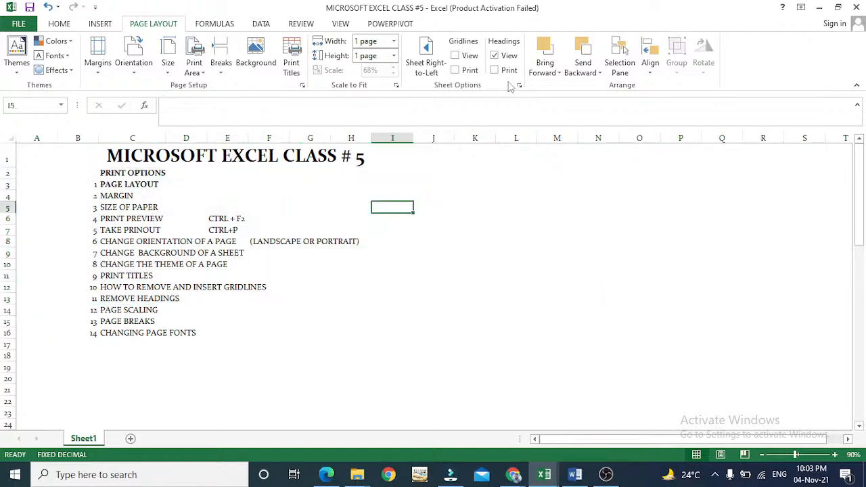
Try the Send Backward command with cell I5 selected, and go to cell E2
click(587, 72)
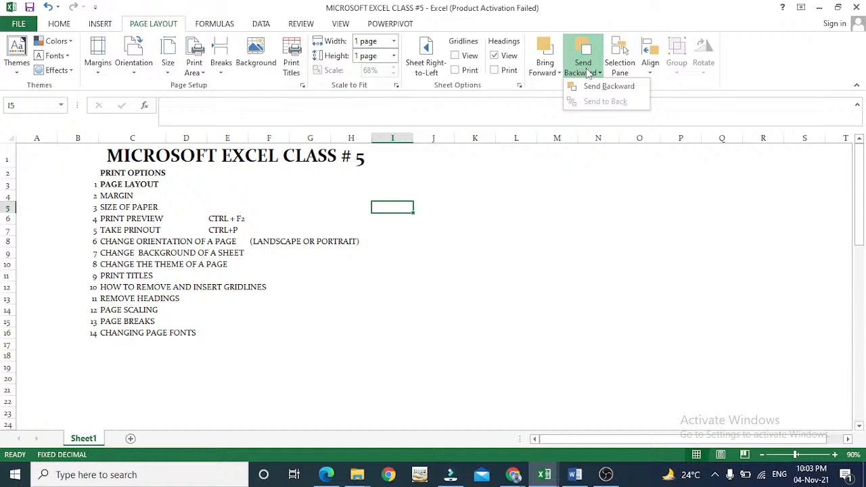
click(599, 86)
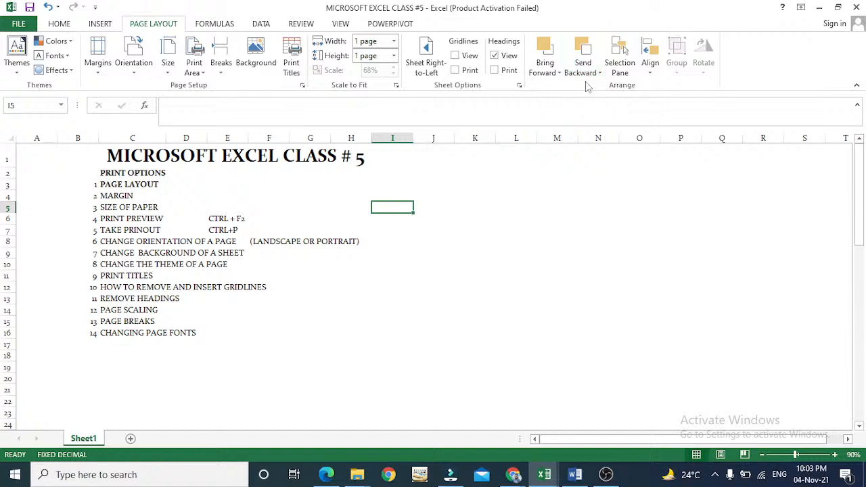
click(246, 178)
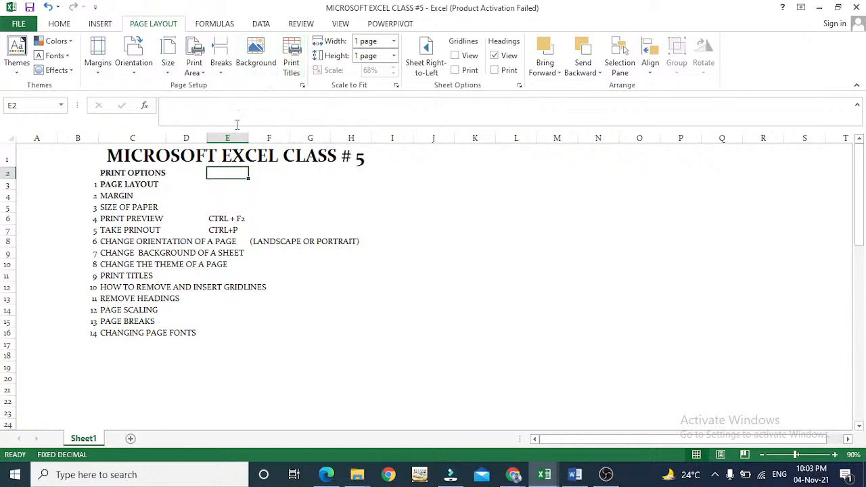
Add topic 15, SET THE PRINT AREA, to the print options list in row 17
click(201, 73)
click(87, 342)
click(125, 347)
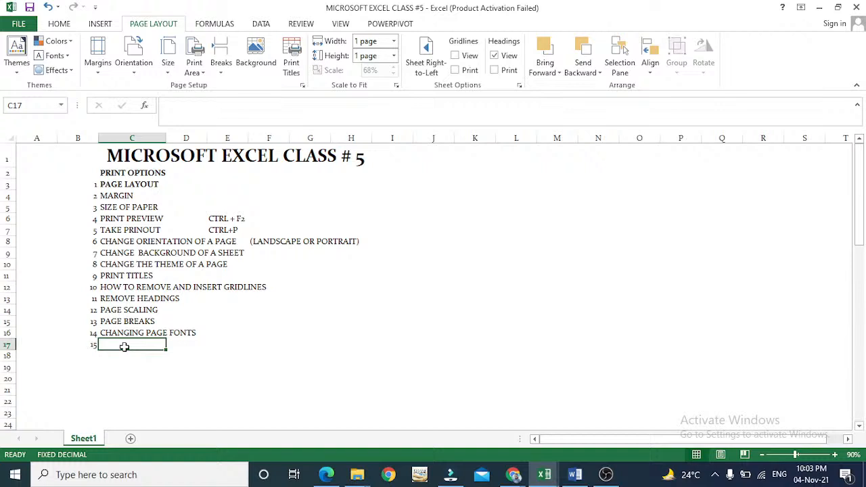
text(SET THE)
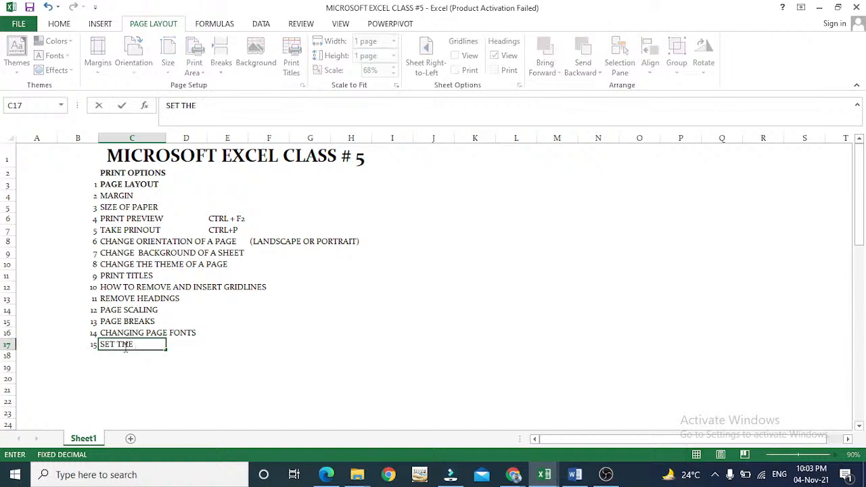
text( PRINT AREA)
key(Return)
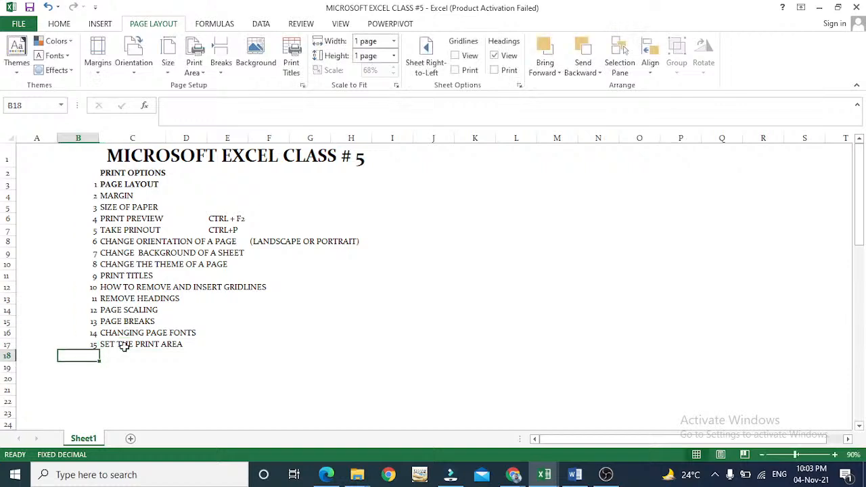
Add topic 16, PRINT ONLY SELECTION, to the print options list in row 18
key(Left)
text(16)
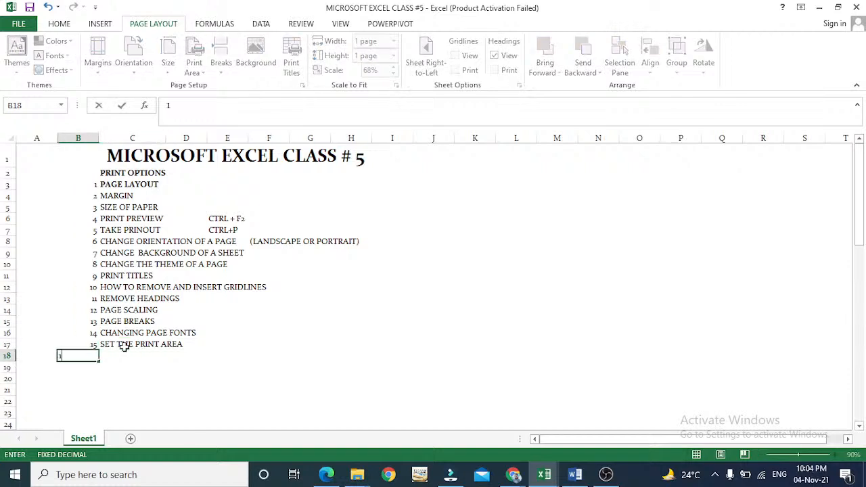
key(Tab)
text(P)
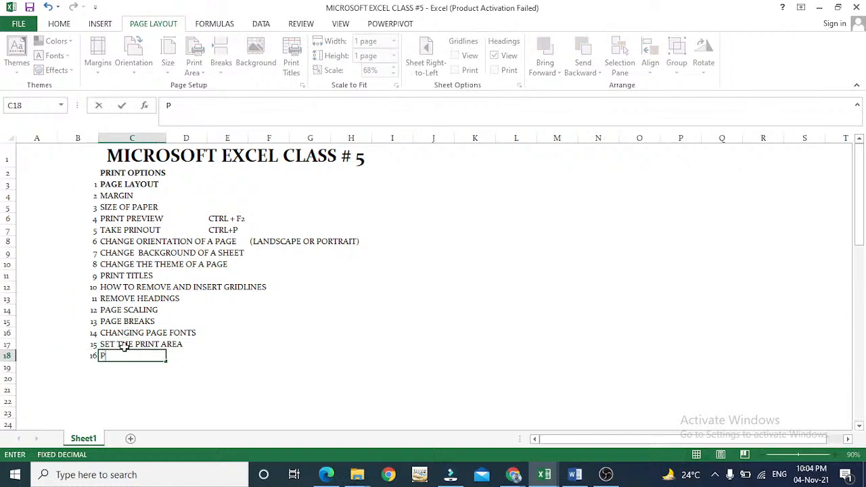
text(SELE)
key(BackSpace)
key(BackSpace)
key(BackSpace)
key(BackSpace)
text(RPI)
key(BackSpace)
key(BackSpace)
key(BackSpace)
text(PRINT ONLYL)
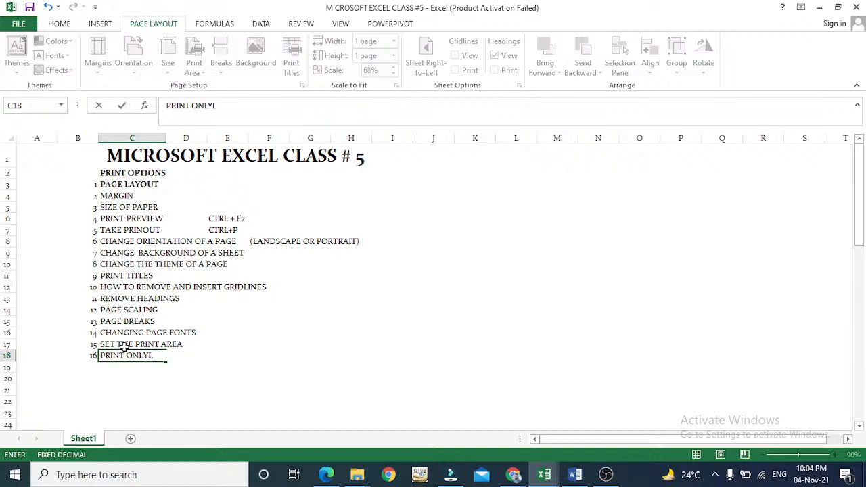
text( SELECTION)
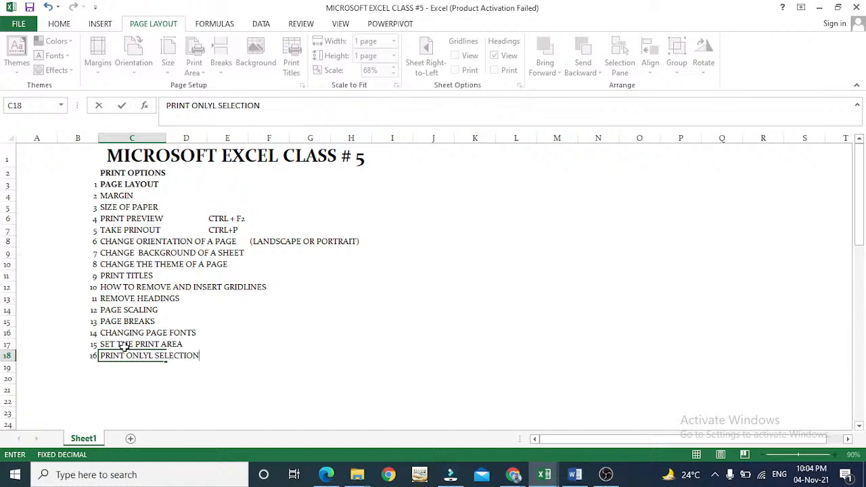
key(BackSpace)
key(BackSpace)
key(BackSpace)
key(BackSpace)
key(BackSpace)
key(BackSpace)
key(BackSpace)
key(BackSpace)
key(BackSpace)
key(BackSpace)
key(BackSpace)
key(BackSpace)
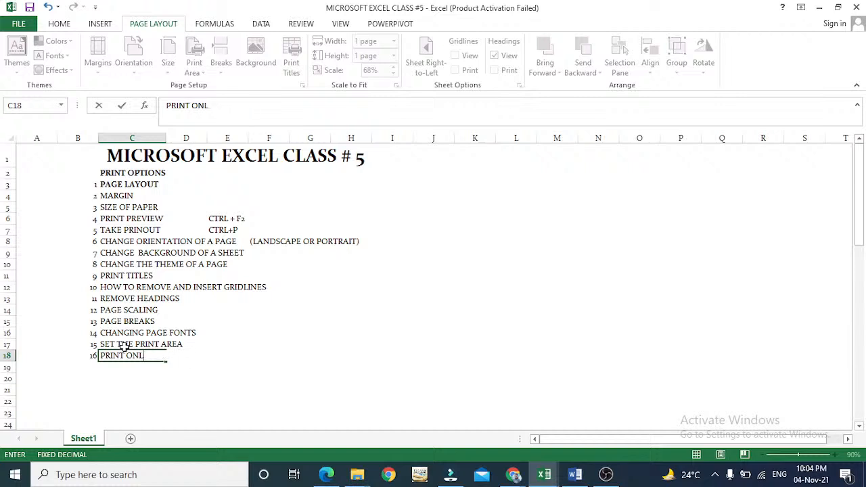
text(Y SELECTION)
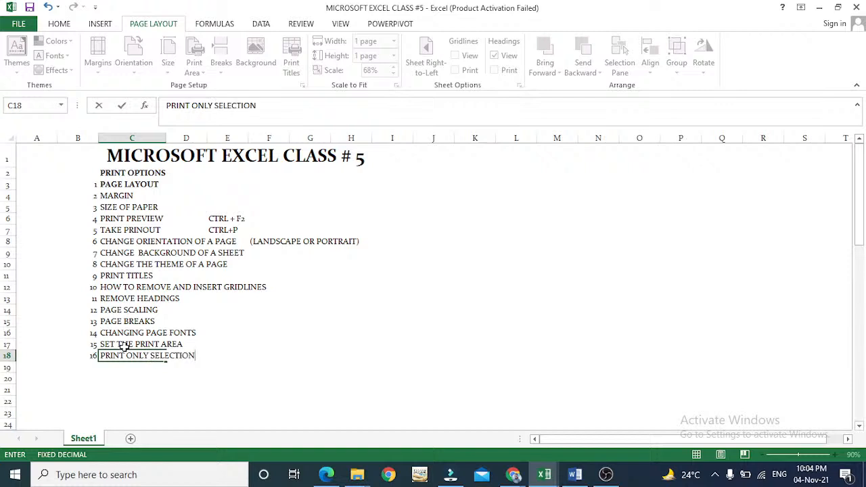
key(Return)
Try to set the single cell C17 as the print area
click(129, 355)
click(127, 344)
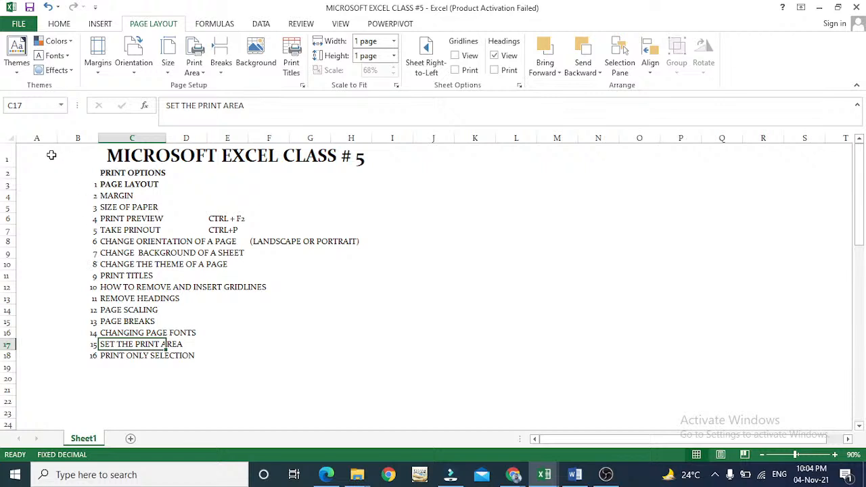
click(194, 68)
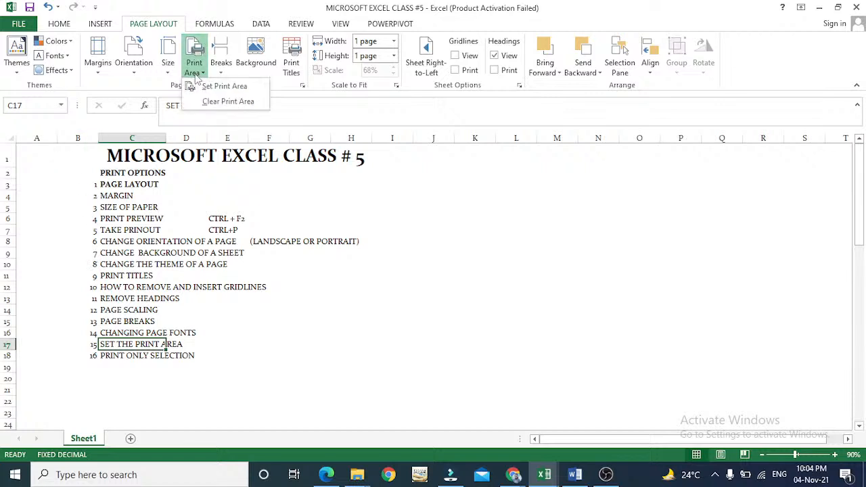
click(198, 87)
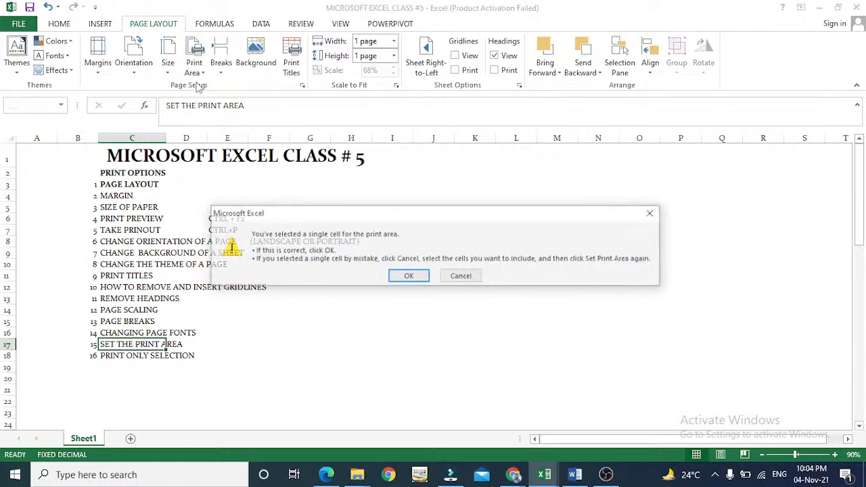
click(392, 275)
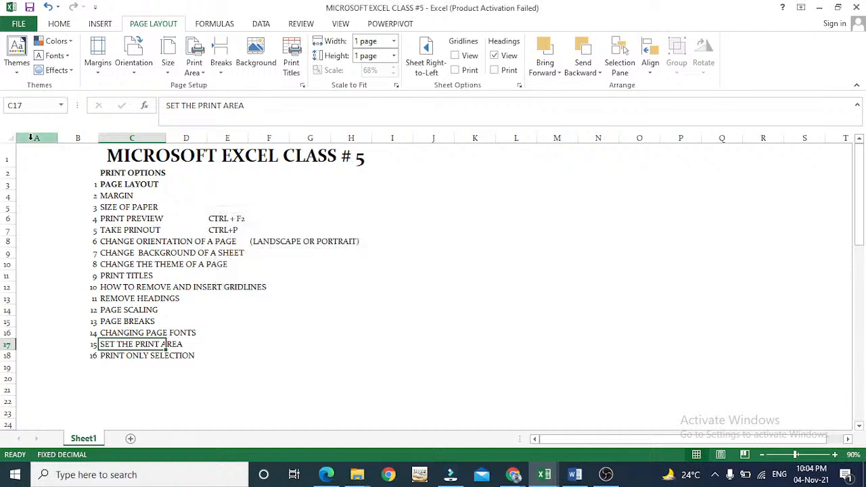
Set the range A1:J24 as the print area and check it in the print preview
drag(32, 145, 423, 419)
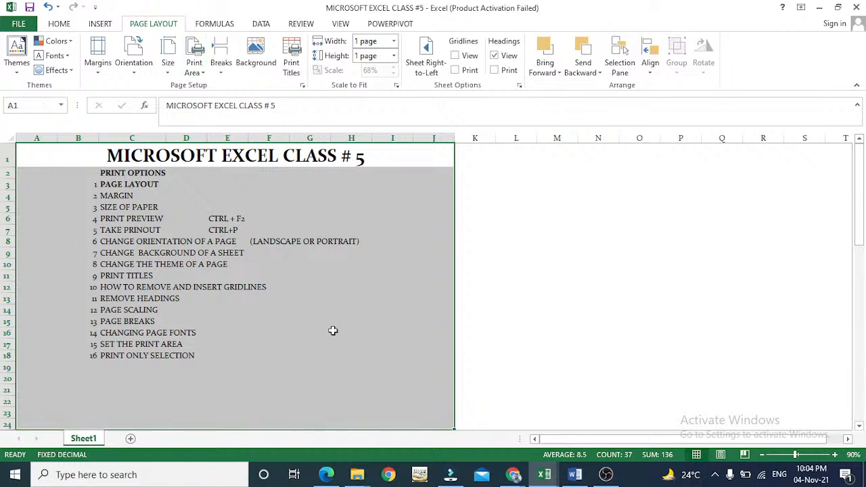
click(193, 70)
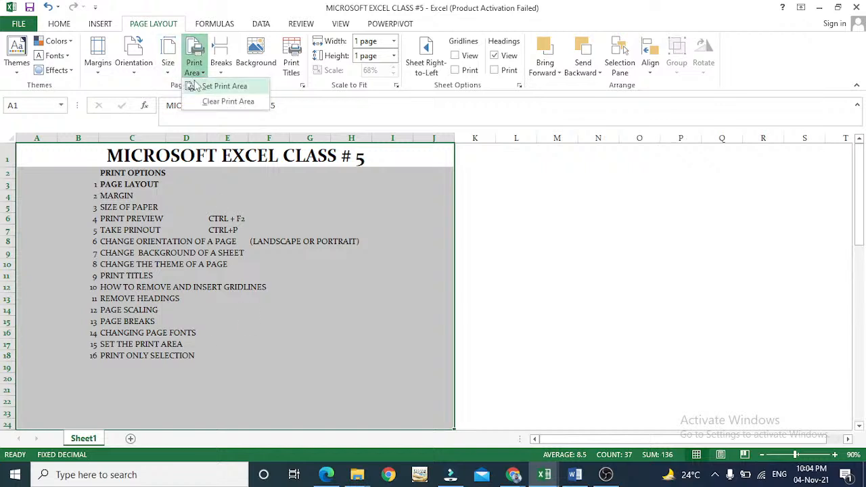
click(196, 86)
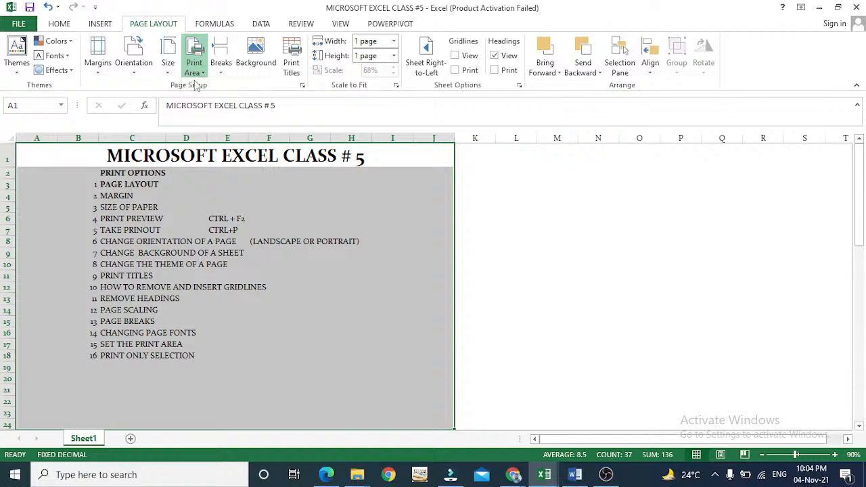
key(ctrl+Home)
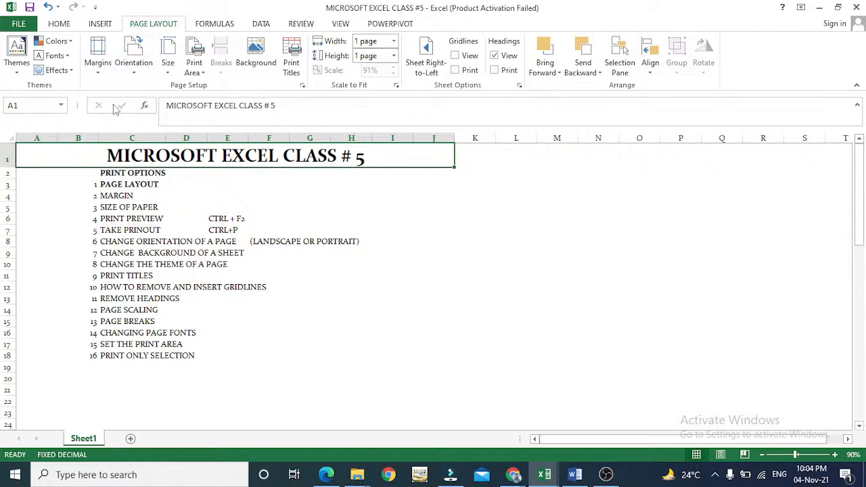
key(ctrl+p)
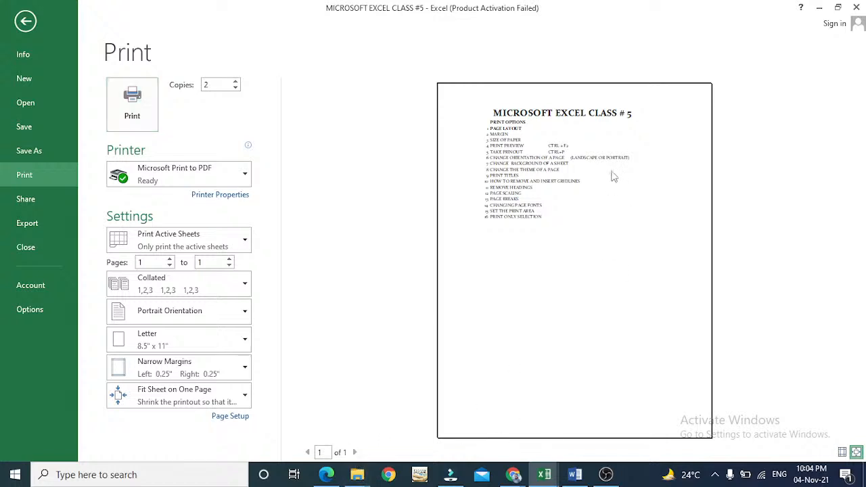
key(Escape)
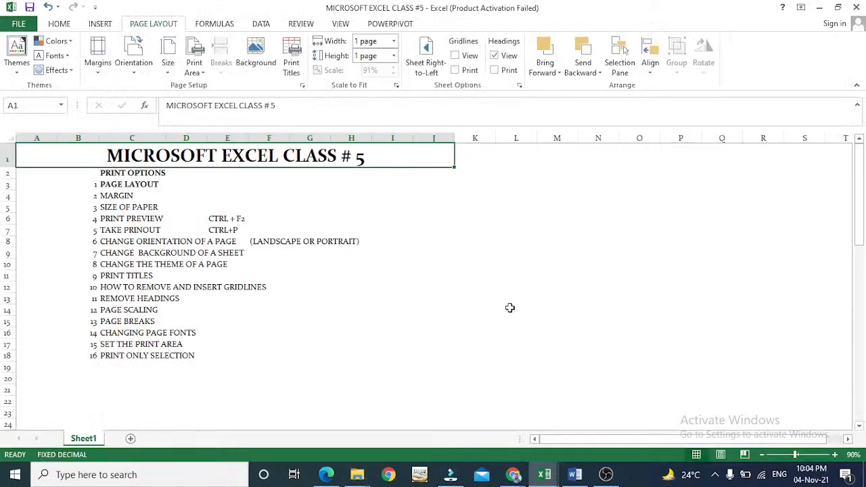
key(Down)
key(Down)
key(Down)
key(Down)
key(Down)
key(Down)
key(Down)
key(Down)
key(Down)
key(Down)
key(Down)
key(Down)
key(Down)
key(Down)
key(Down)
key(Down)
key(Down)
key(Down)
key(Down)
key(Down)
key(Down)
key(Down)
key(Down)
key(Down)
key(Down)
key(Down)
key(Down)
key(Down)
key(Down)
key(Down)
key(Down)
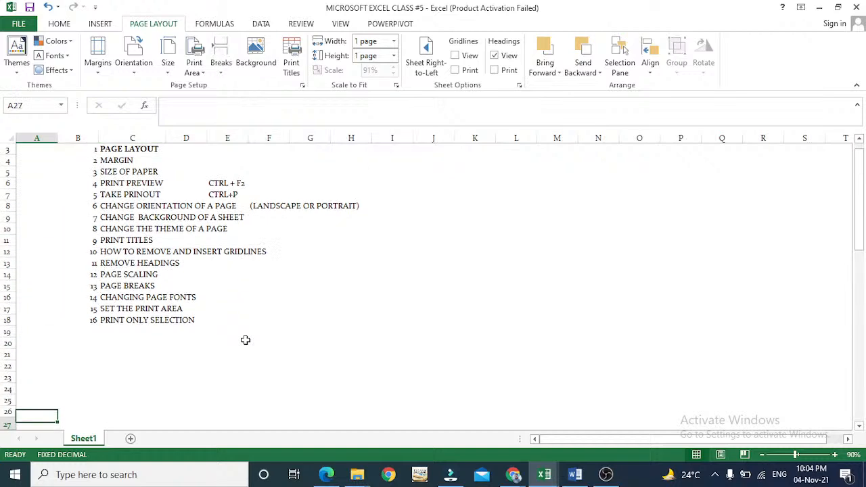
key(Up)
key(Up)
key(Up)
key(Up)
key(Up)
key(Up)
key(Up)
key(Up)
key(Up)
key(Up)
key(Up)
key(Up)
key(Up)
key(Up)
key(Up)
key(Up)
key(Up)
key(Up)
key(Up)
key(Up)
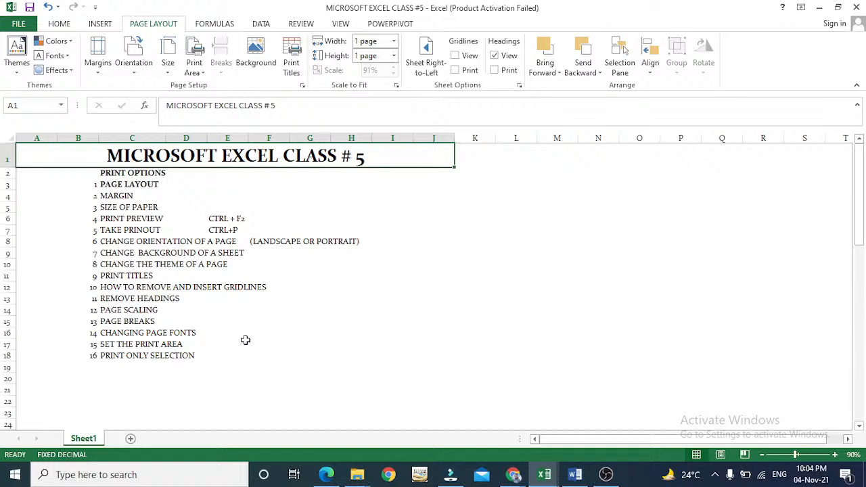
Clear the sheet's print area and check the result in the print preview
click(203, 72)
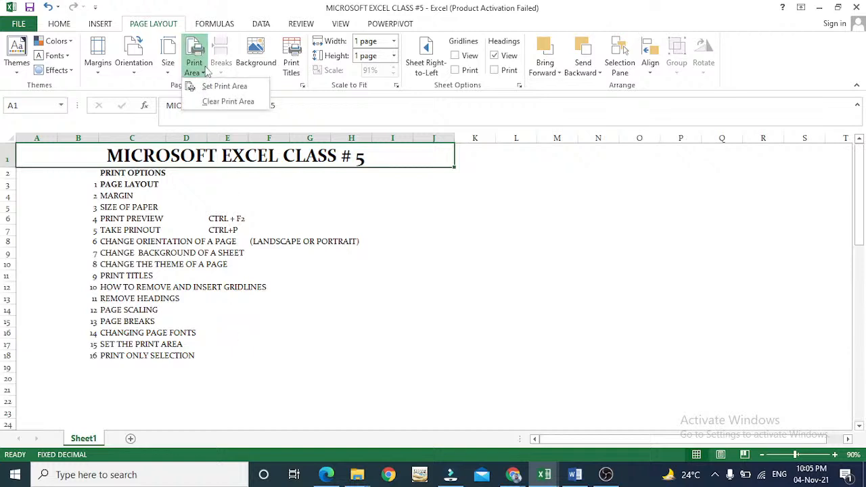
click(208, 105)
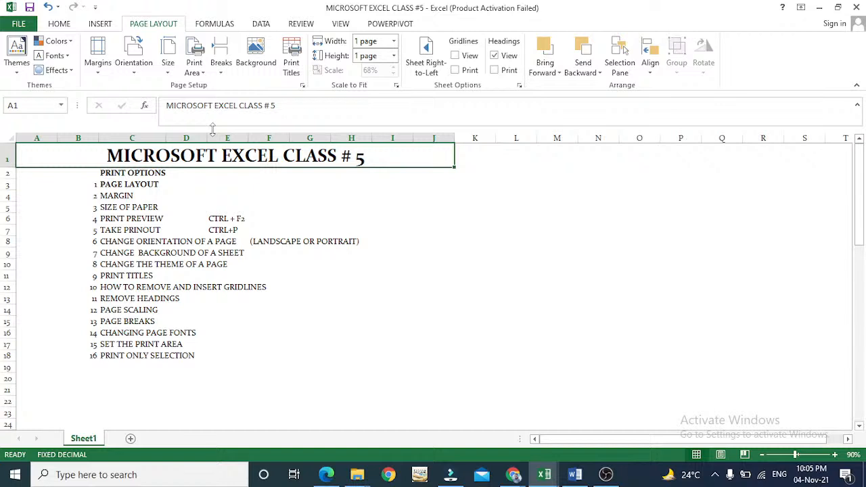
key(ctrl+p)
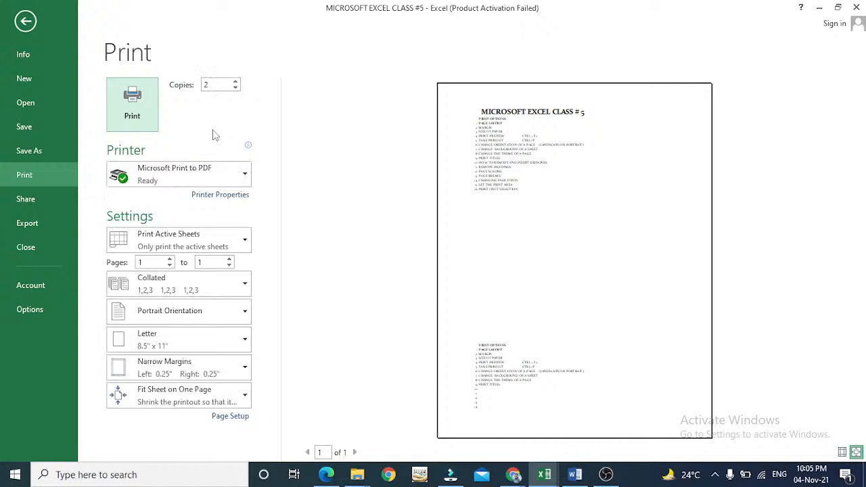
key(Escape)
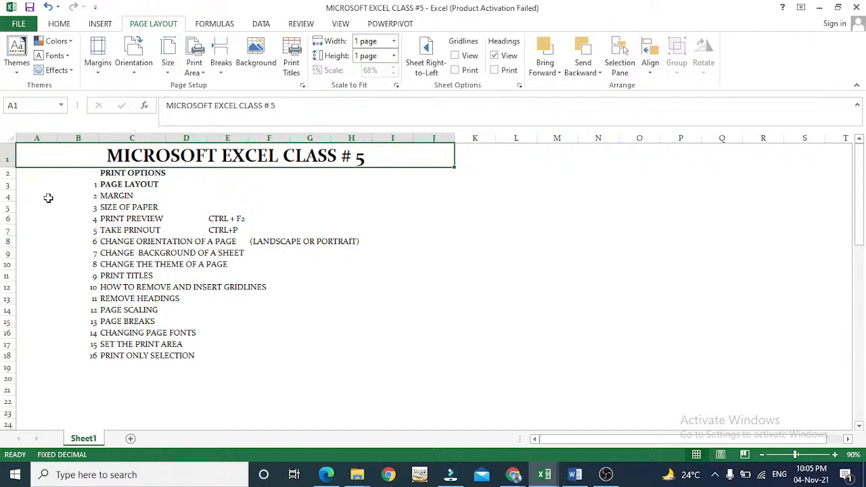
Select cells A4:C11, set the print copies to 1 and choose Print Selection, then return to the sheet
drag(48, 197, 132, 278)
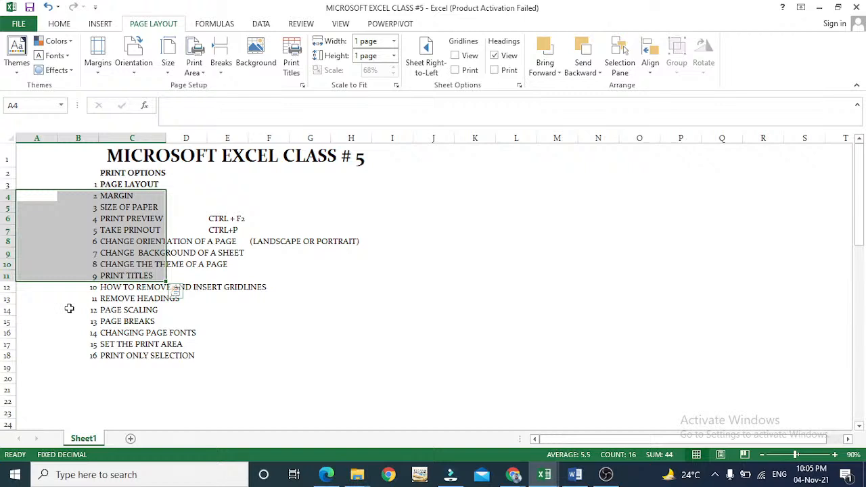
key(ctrl+p)
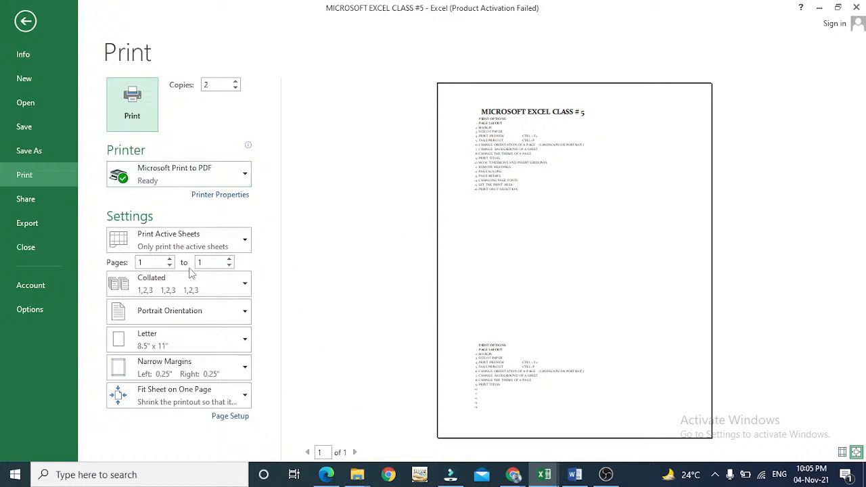
click(236, 89)
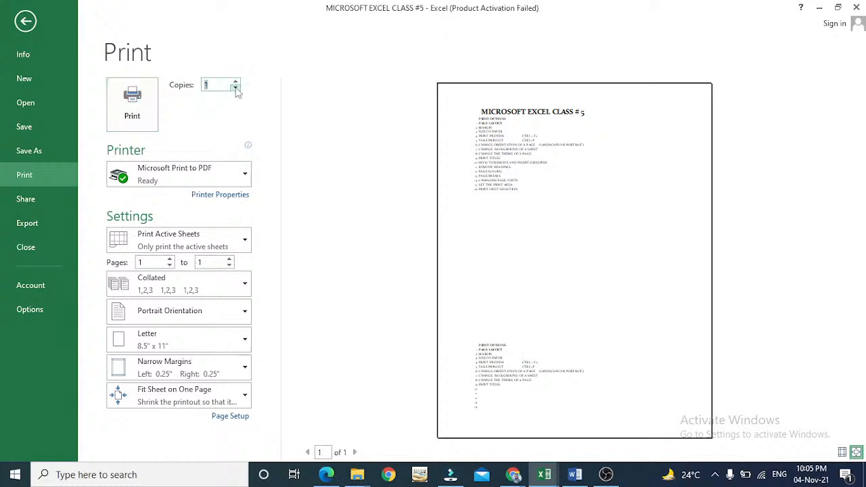
click(245, 241)
click(180, 331)
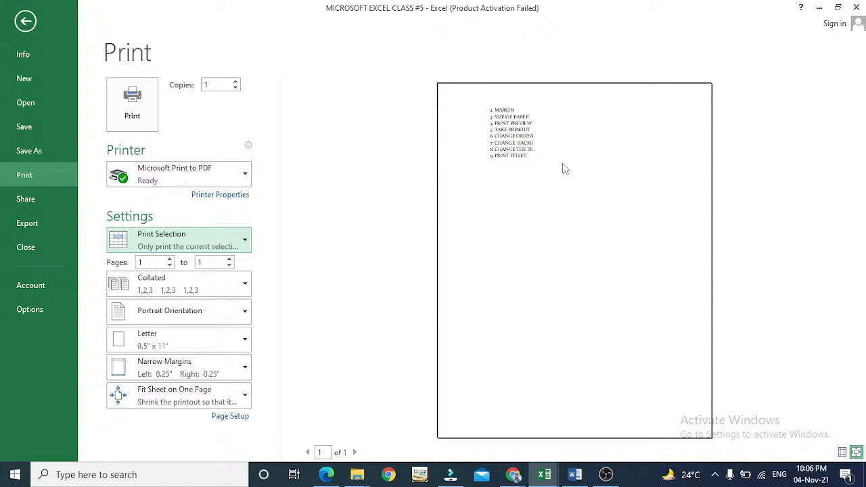
key(Escape)
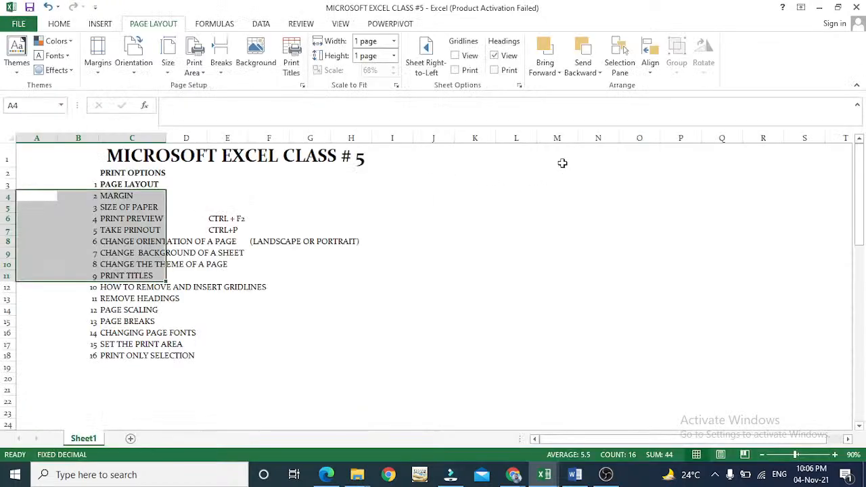
key(Down)
key(Down)
key(Down)
key(Down)
key(Down)
key(Down)
key(Down)
key(Down)
key(Down)
key(Down)
key(Down)
key(Down)
key(Down)
key(Down)
key(Down)
key(Down)
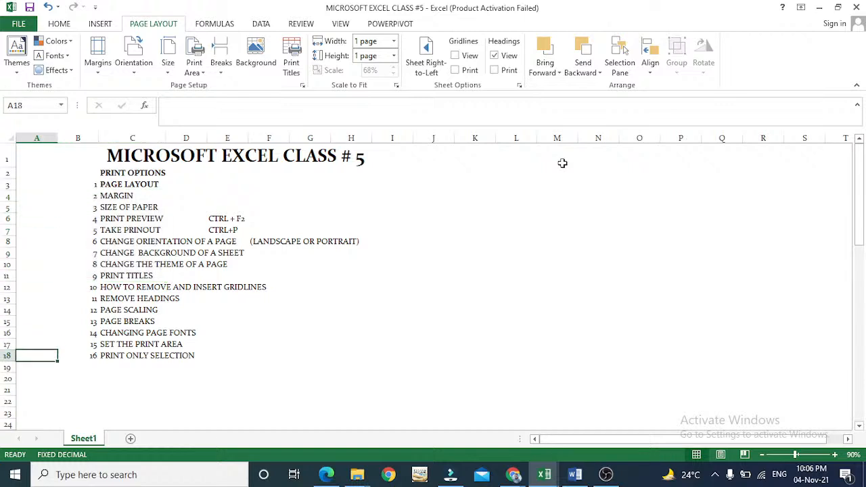
key(Right)
key(Right)
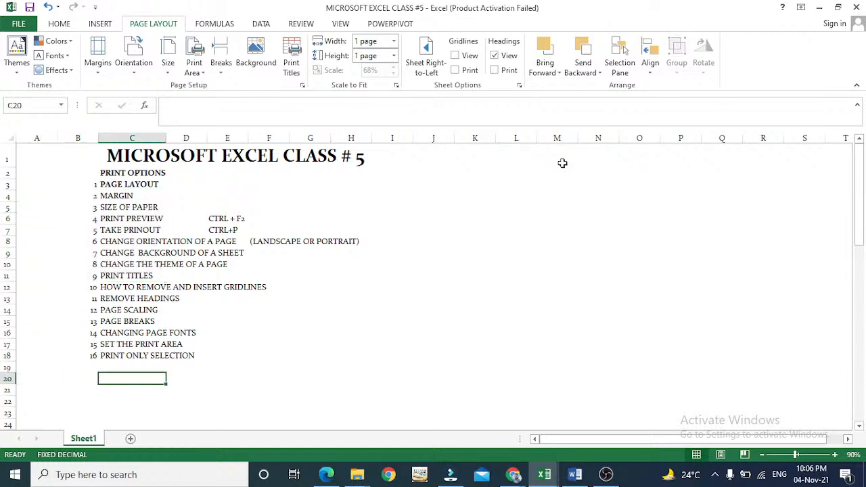
key(Up)
key(Up)
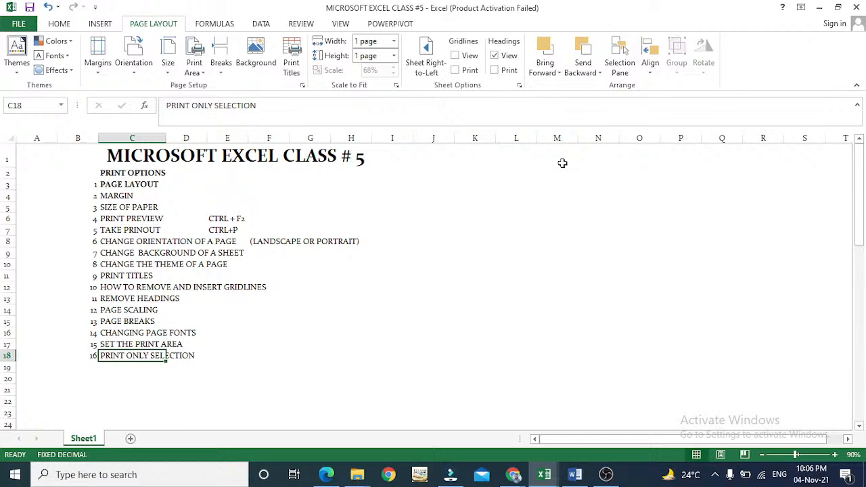
key(Right)
key(Right)
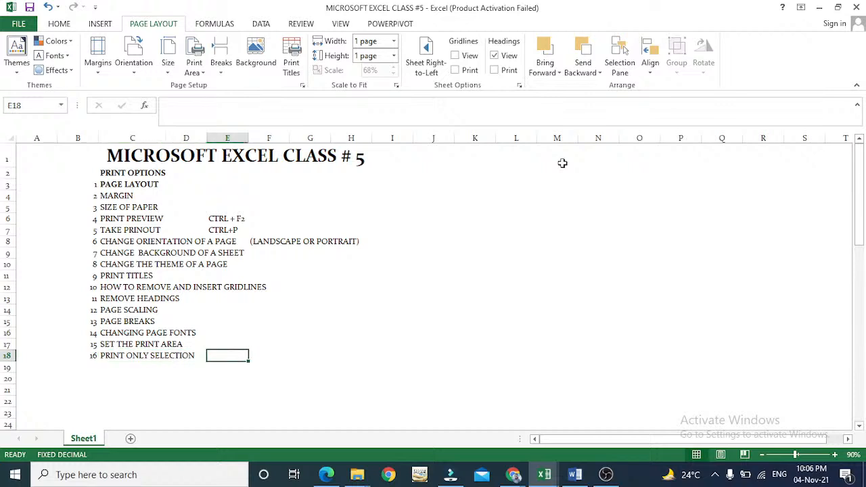
key(Down)
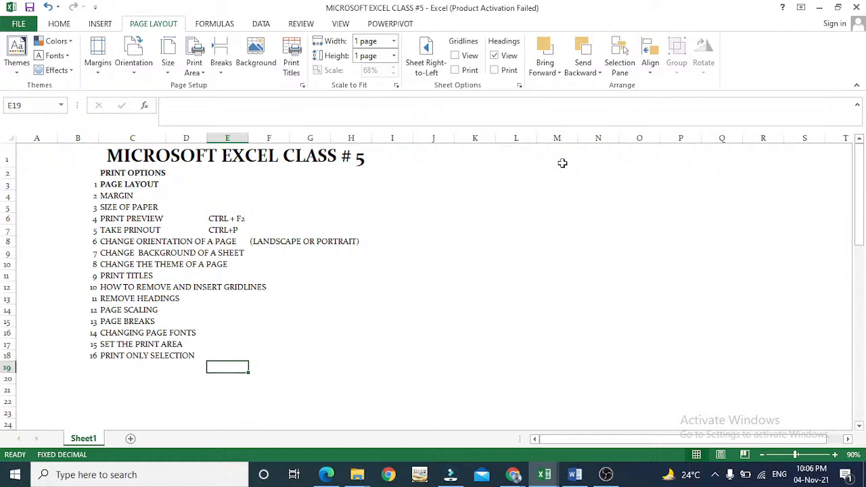
key(Up)
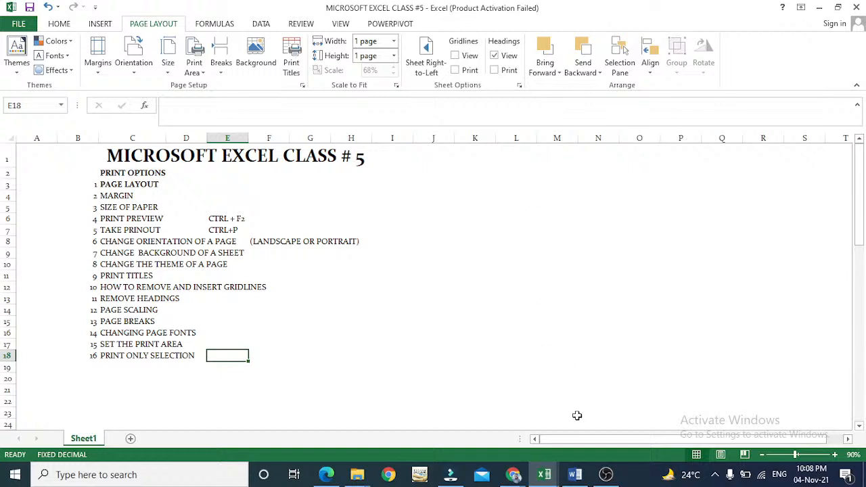
click(714, 475)
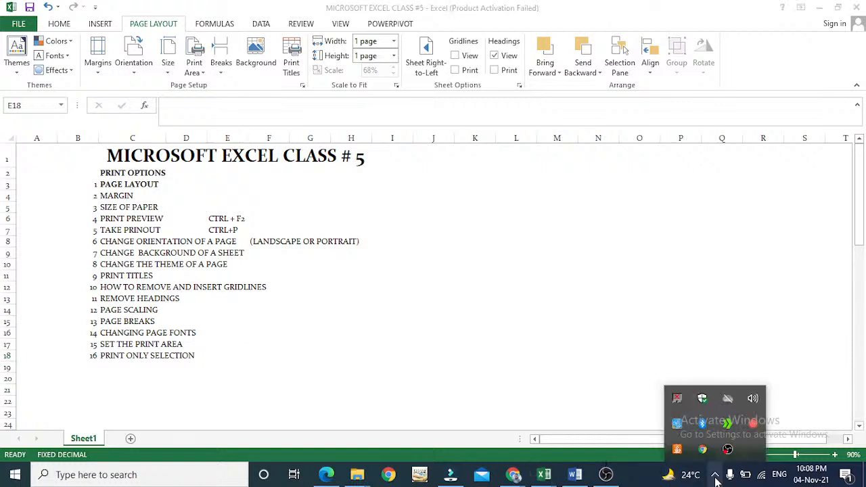
right_click(727, 449)
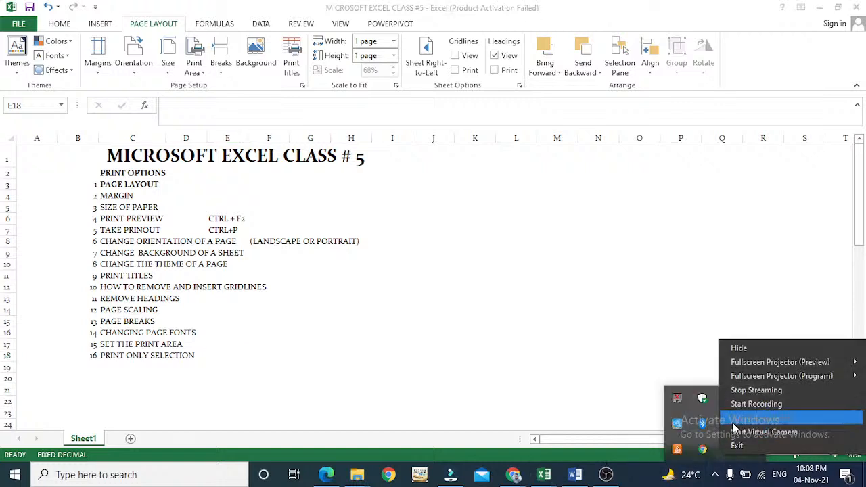